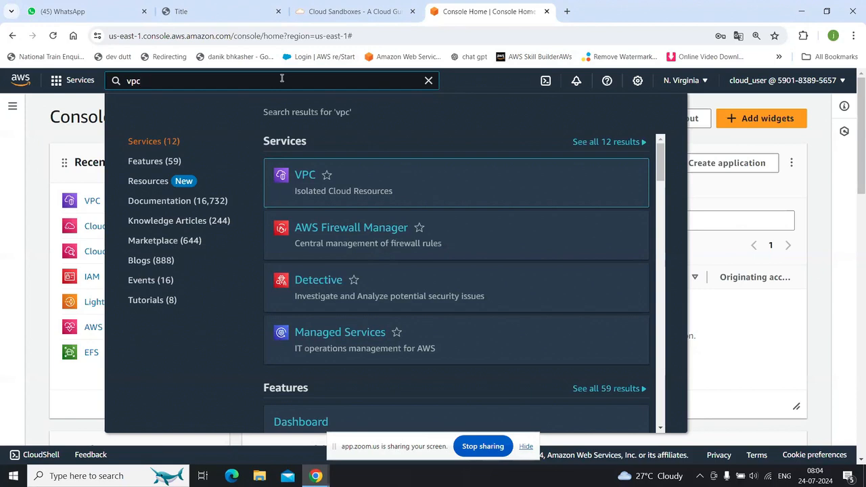
Step: Open the VPC service and start a new VPC with the name tag myvpc4nat
left_click(301, 177)
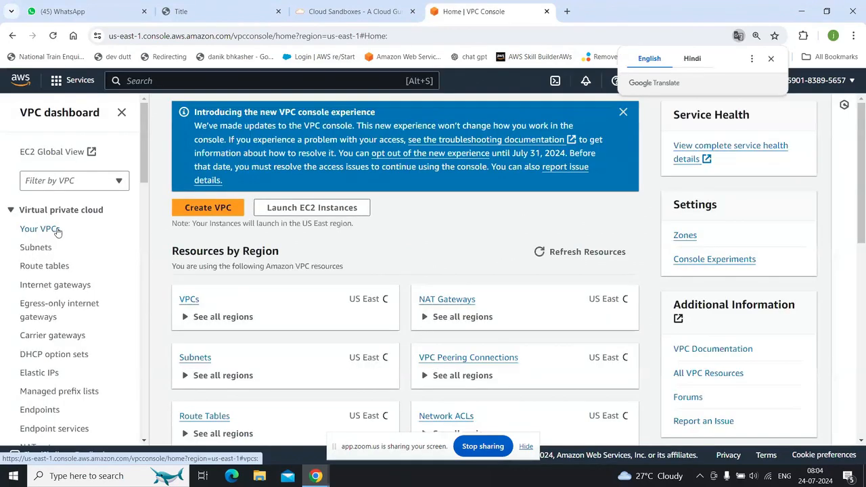
left_click(50, 230)
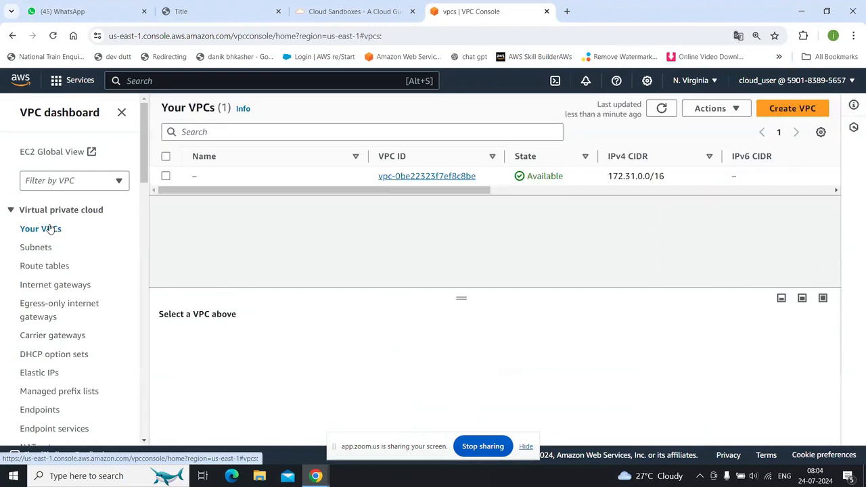
left_click(792, 108)
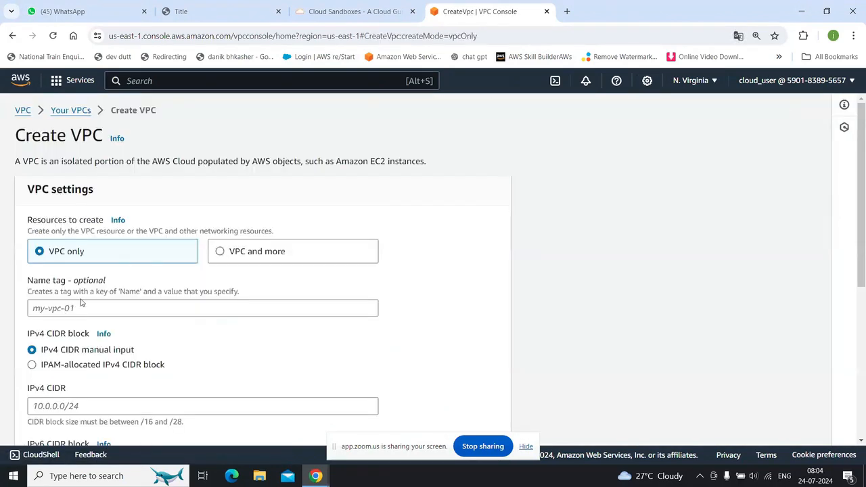
left_click(78, 306)
type("myvpc4nat")
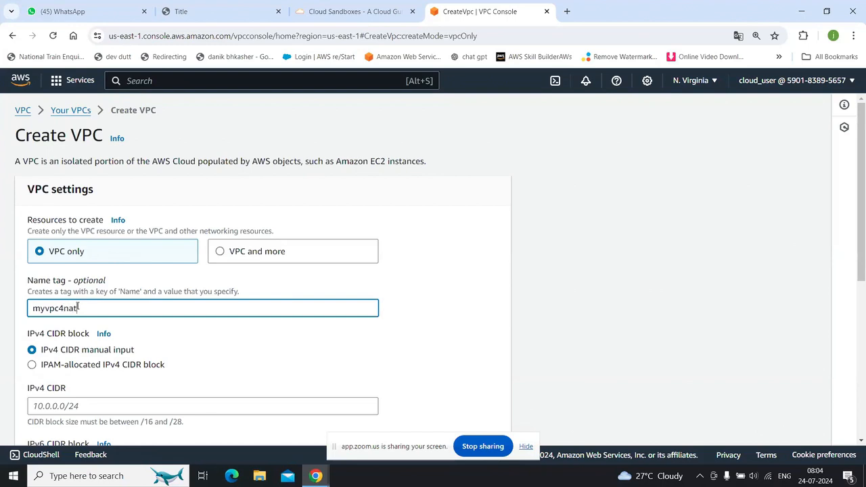
Step: Set the VPC's IPv4 CIDR to 10.0.0.0/20 and create the VPC
scroll(79, 307, "down", 2)
left_click(86, 294)
type("10.0.0.0/20")
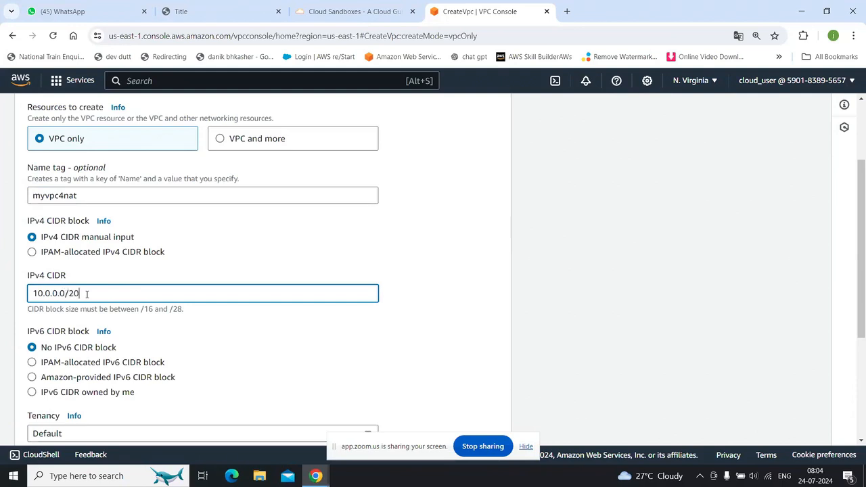
scroll(87, 295, "down", 3)
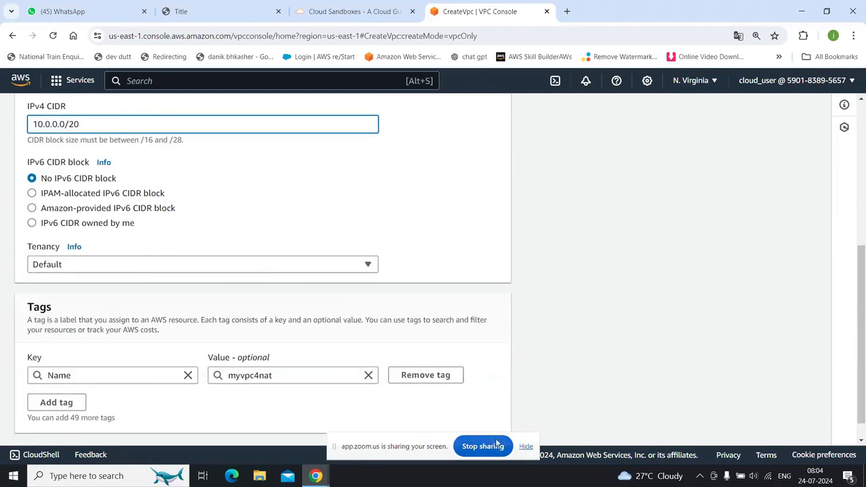
left_click_drag(395, 452, 436, 486)
scroll(466, 446, "down", 1)
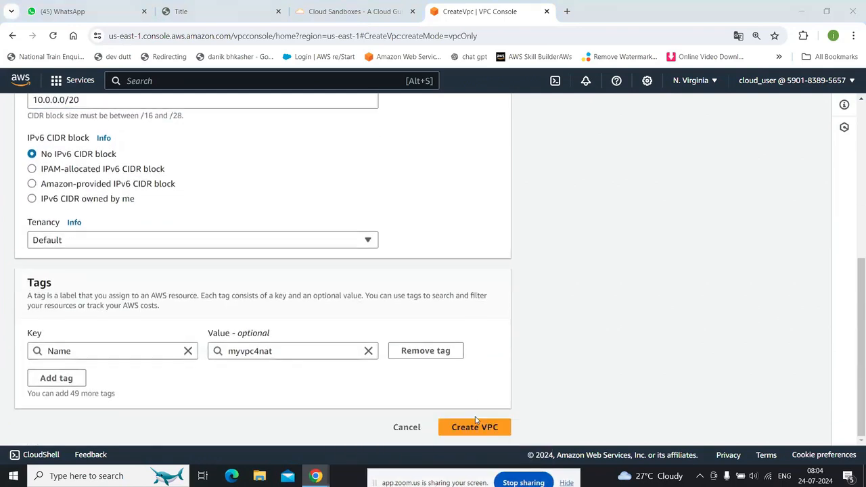
left_click(477, 424)
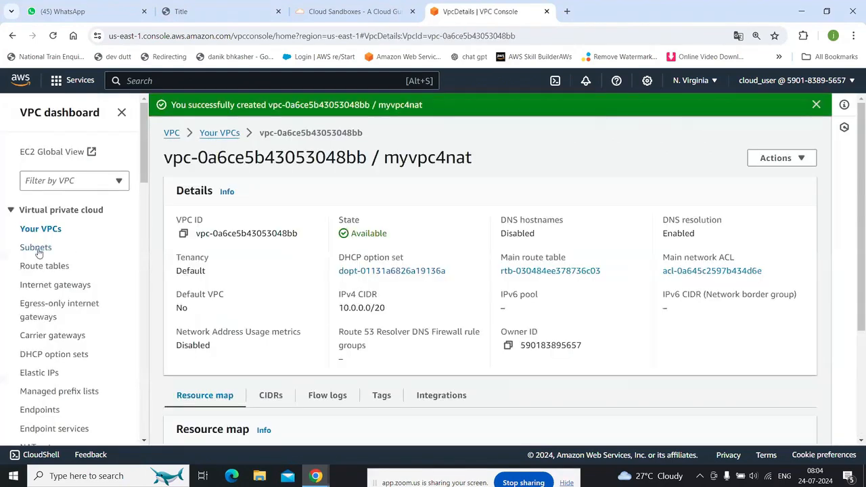
Step: Start a new subnet in the myvpc4nat VPC and name it public4nat
left_click(37, 249)
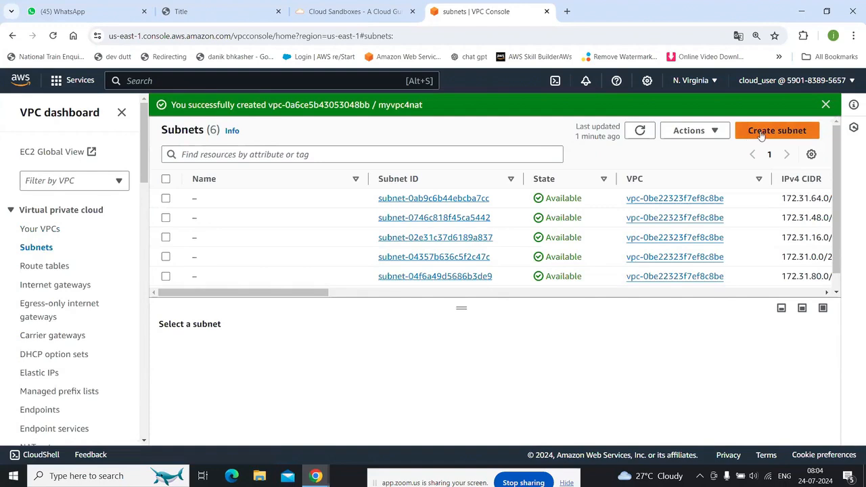
left_click(761, 133)
left_click(110, 232)
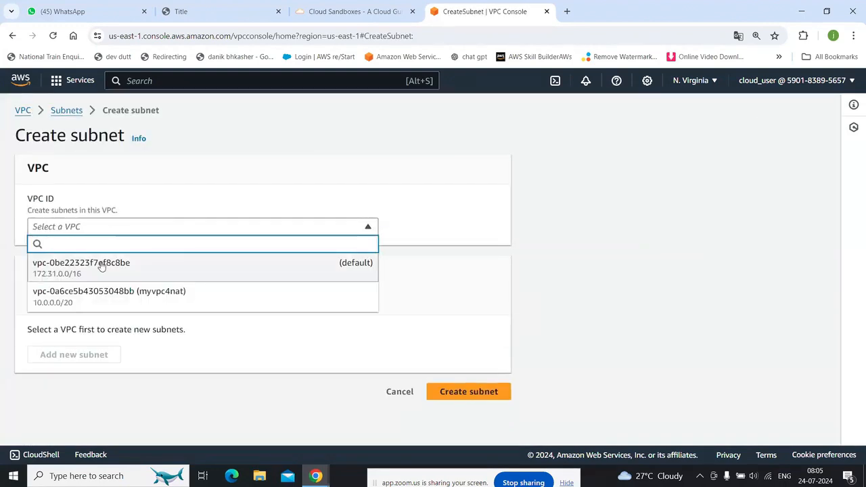
left_click(131, 297)
scroll(169, 322, "down", 5)
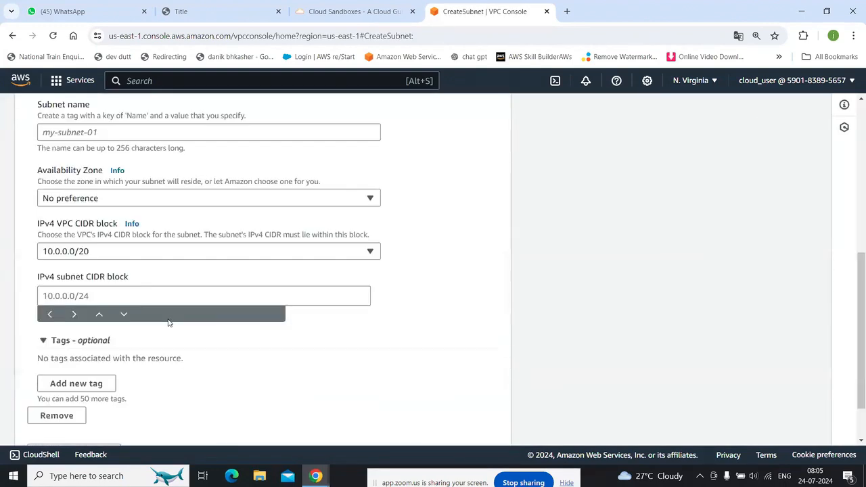
left_click(88, 135)
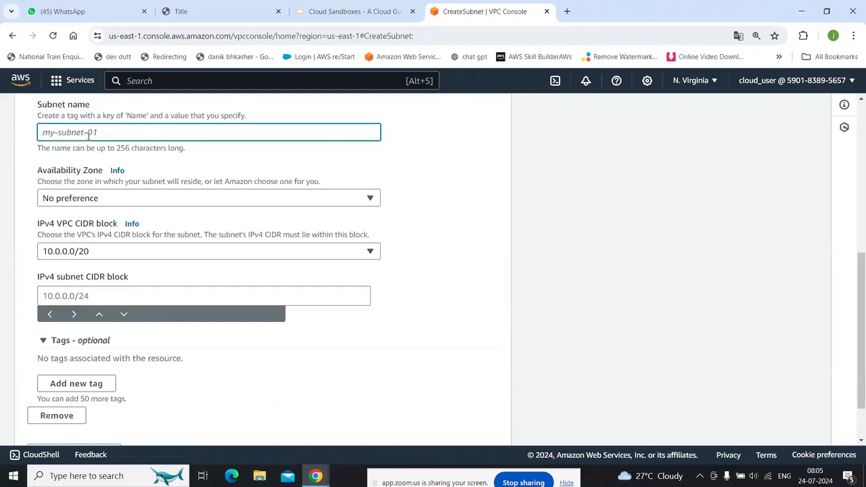
type("public")
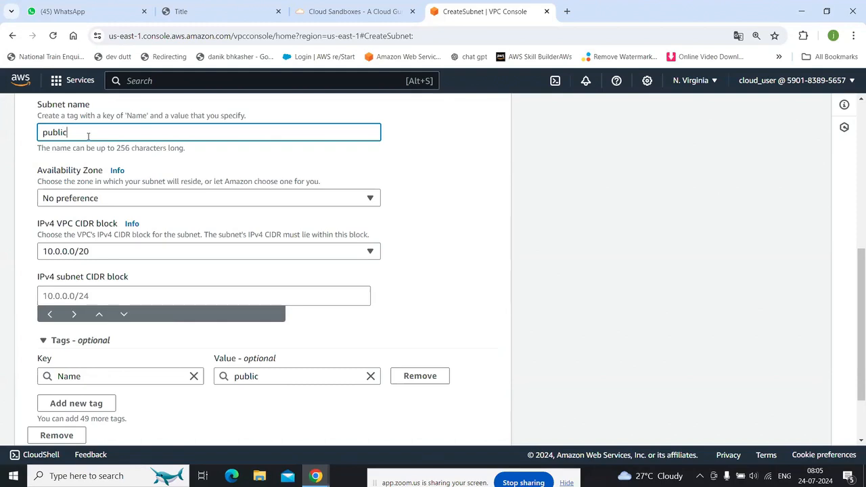
type("4nat")
Step: Create the public4nat subnet in availability zone us-east-1a with IPv4 subnet CIDR block 10.0.0.0/24
left_click(311, 200)
left_click(283, 261)
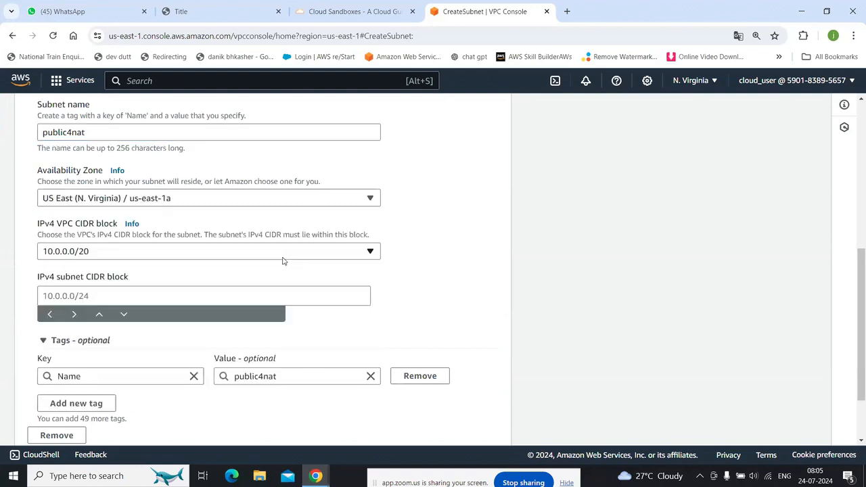
left_click(132, 293)
type("10.0.0.0/24")
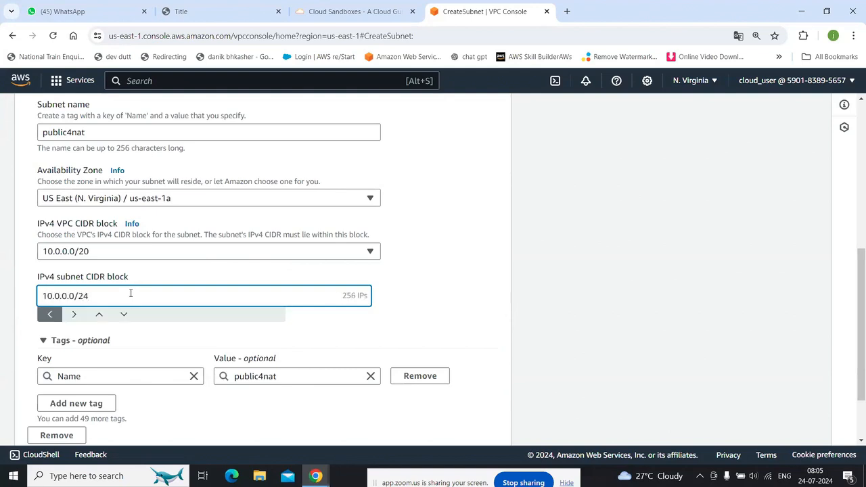
scroll(155, 301, "down", 3)
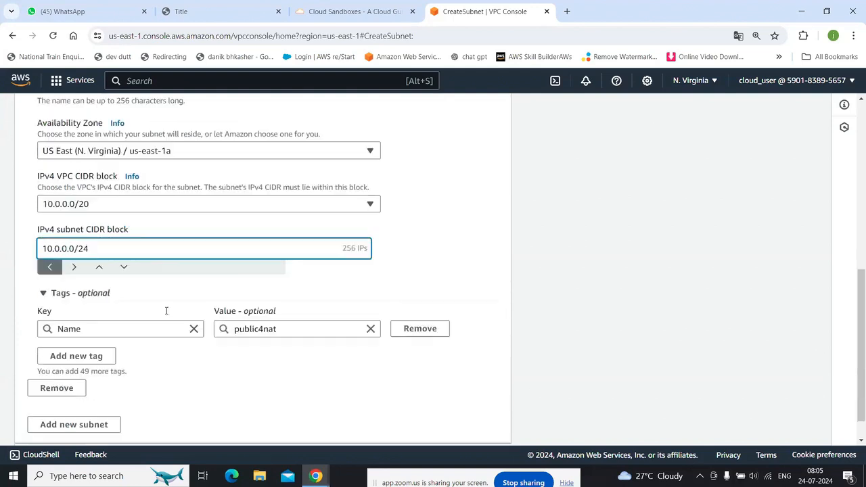
left_click(470, 434)
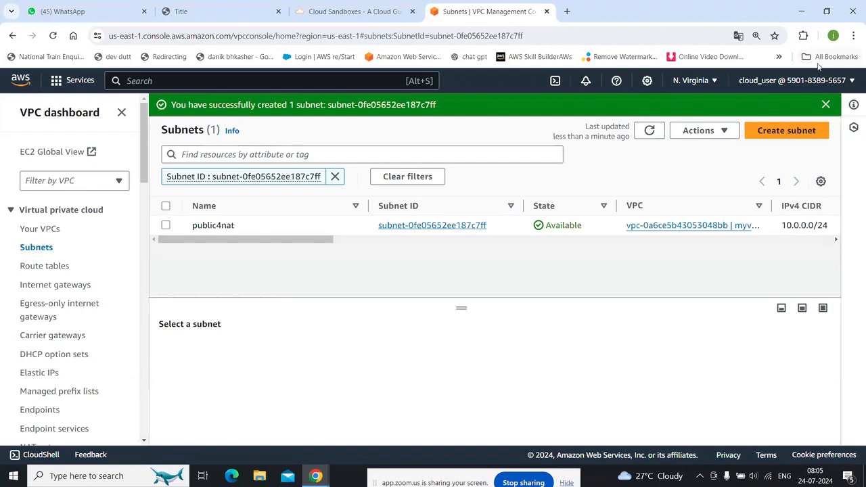
Step: Start another subnet in the myvpc4nat VPC and name it private4nat
left_click(786, 131)
left_click(169, 230)
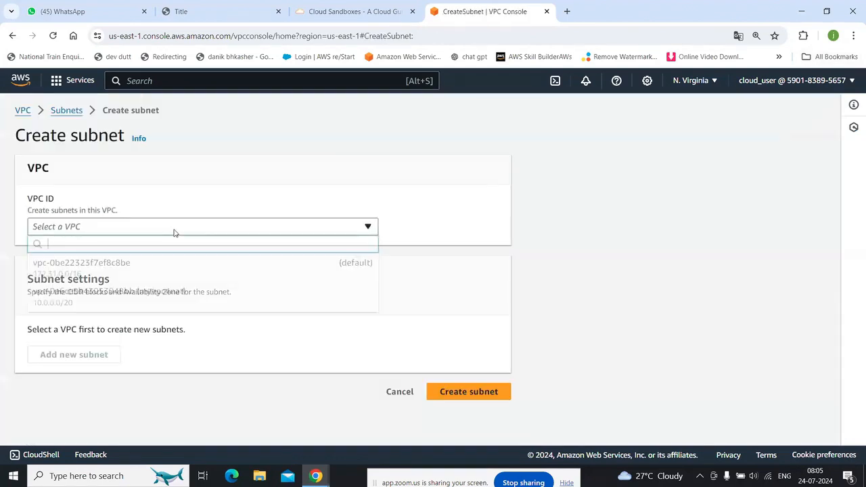
left_click(141, 293)
scroll(154, 333, "down", 3)
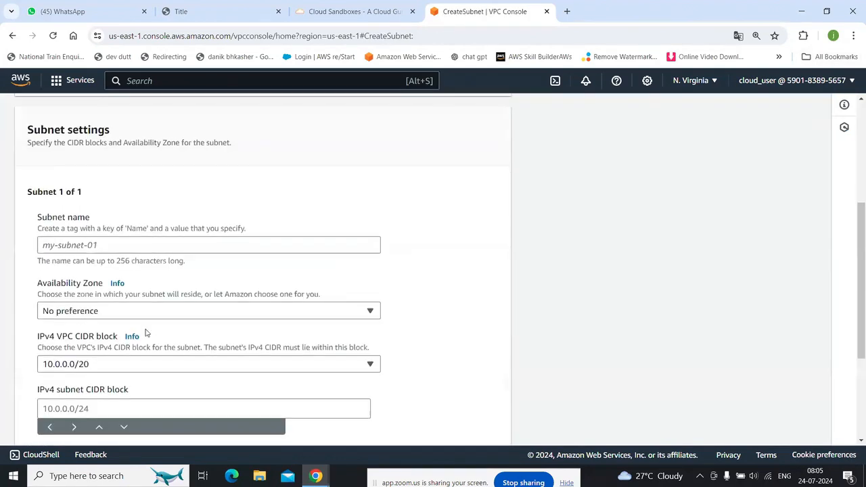
left_click(96, 246)
type("prib")
type("vate4")
type("nat")
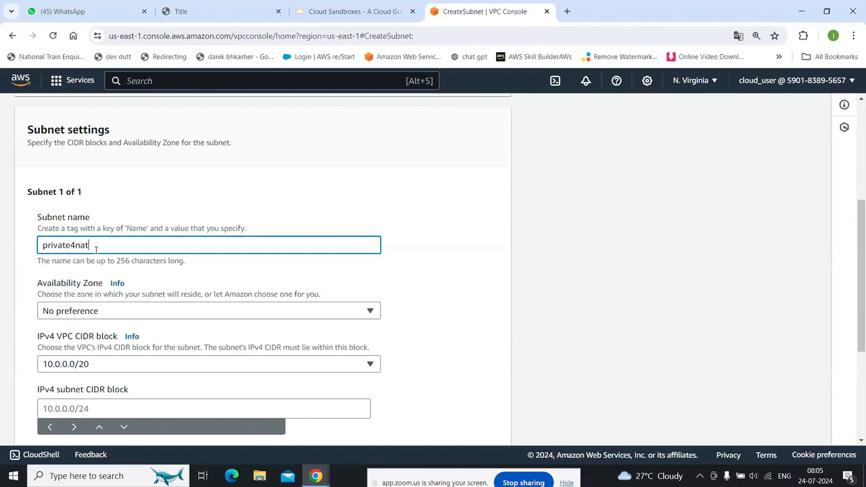
Step: Create the private4nat subnet in us-east-1b with IPv4 subnet CIDR block 10.0.1.0/24, and clear the subnet list's ID filter
left_click(219, 314)
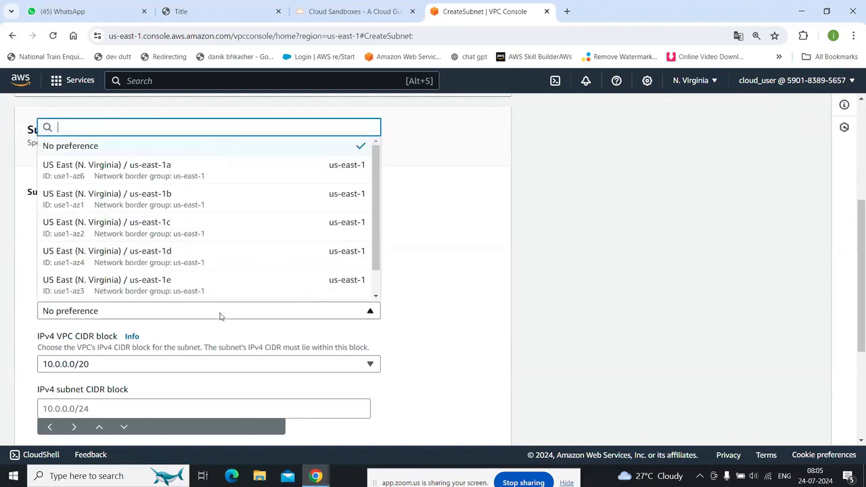
left_click(226, 201)
scroll(227, 216, "down", 3)
left_click(128, 238)
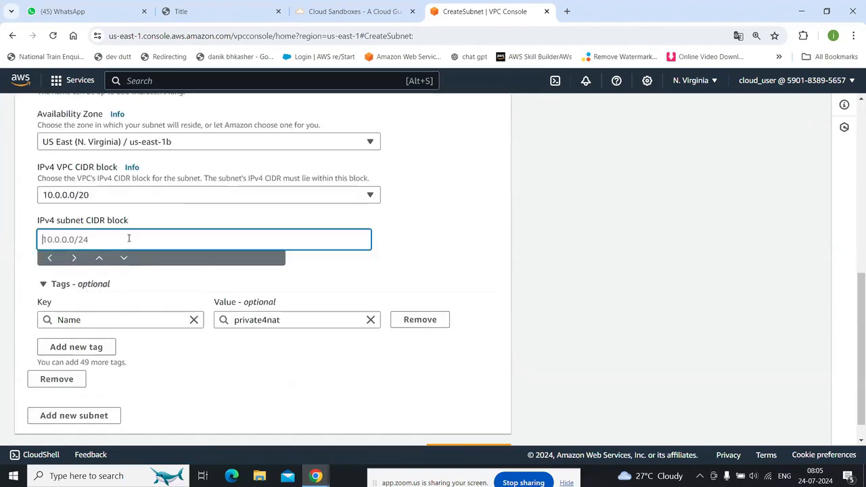
type("10.0")
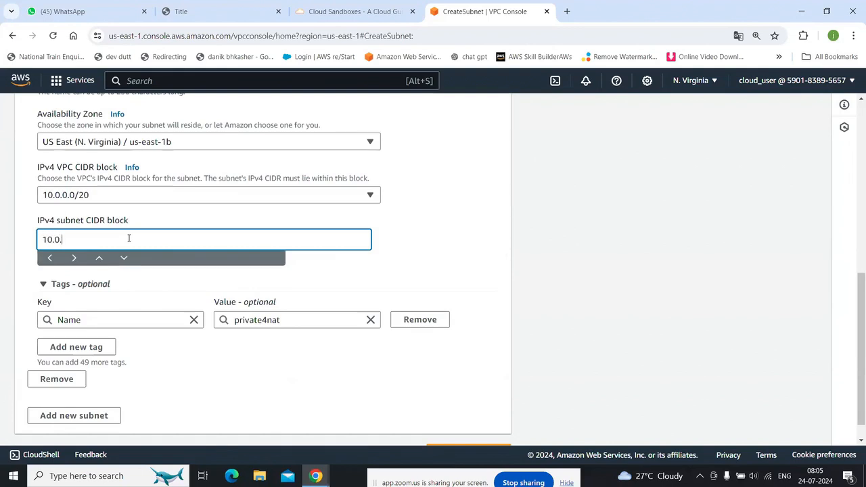
type(".1.0/")
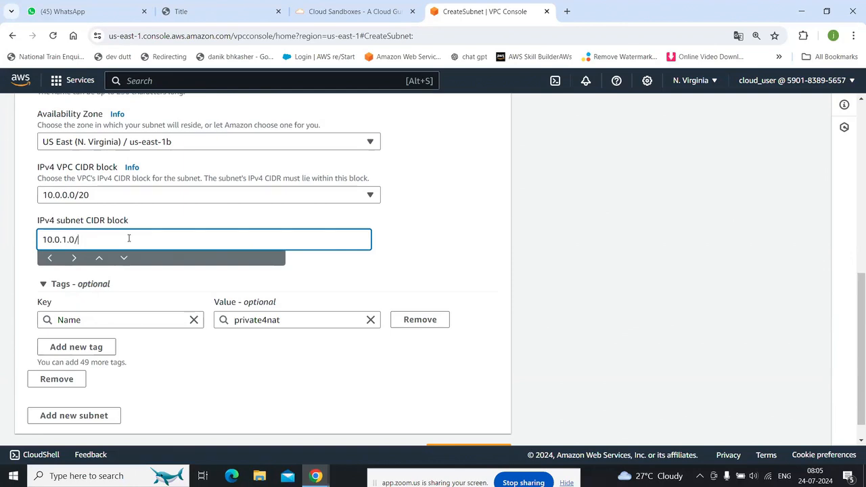
type("24")
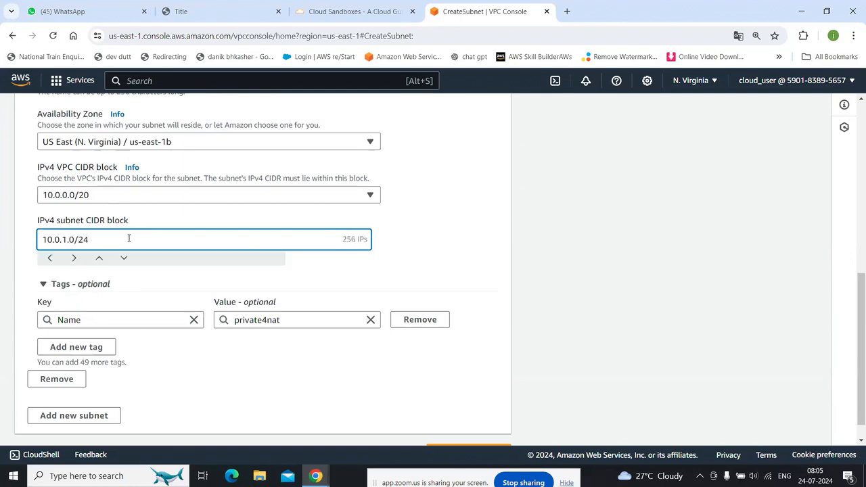
scroll(523, 307, "down", 2)
left_click(479, 431)
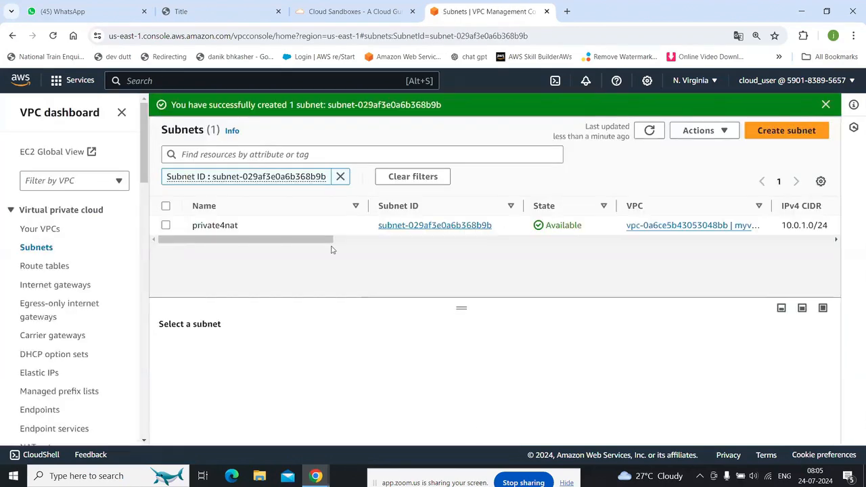
left_click(341, 177)
scroll(353, 252, "down", 3)
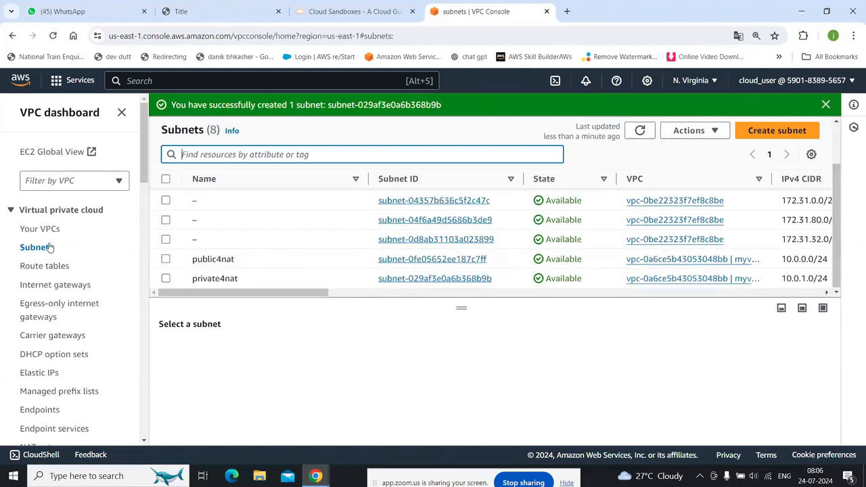
Step: Create an internet gateway with the name tag myigw
left_click(57, 288)
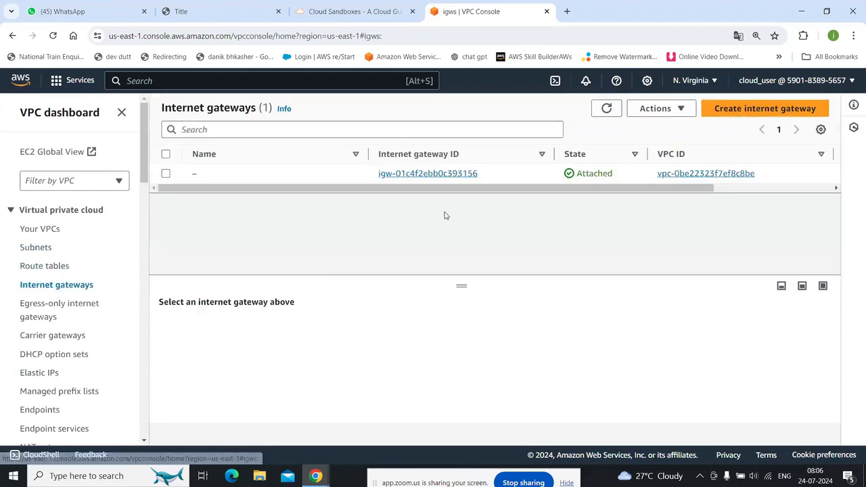
left_click(750, 114)
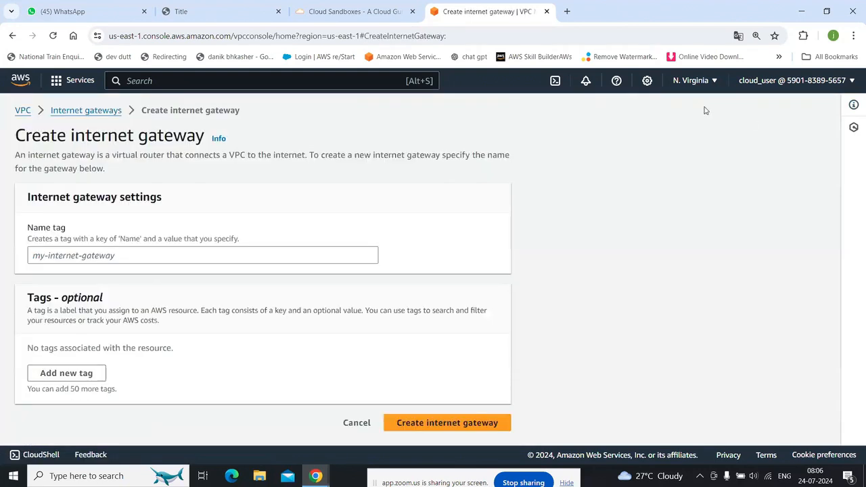
left_click(158, 258)
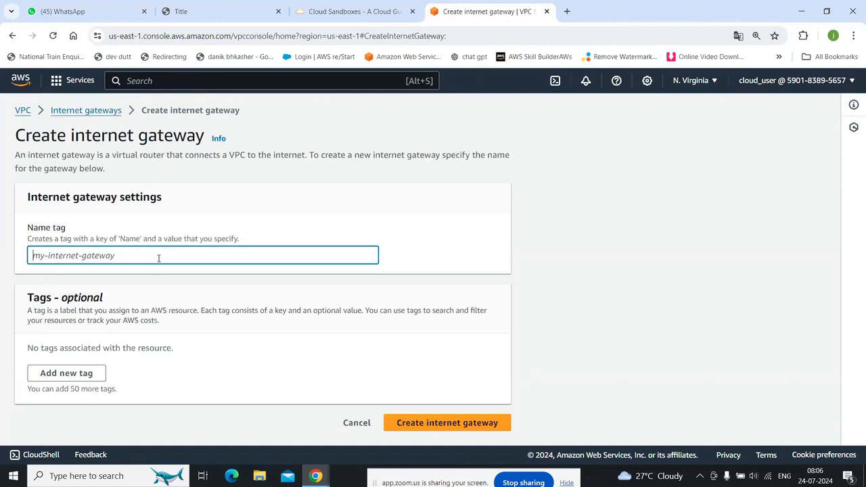
type("mi")
type("yigw")
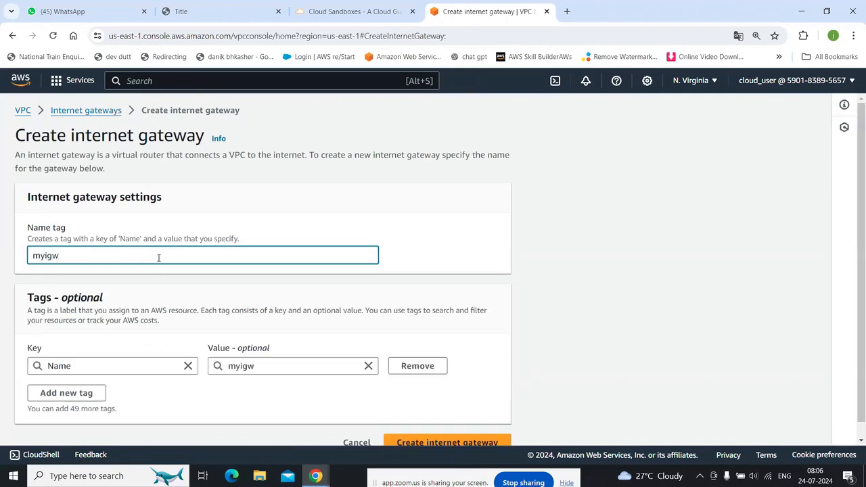
type("4nat")
key("BackSpace")
key("BackSpace")
key("BackSpace")
scroll(270, 334, "down", 1)
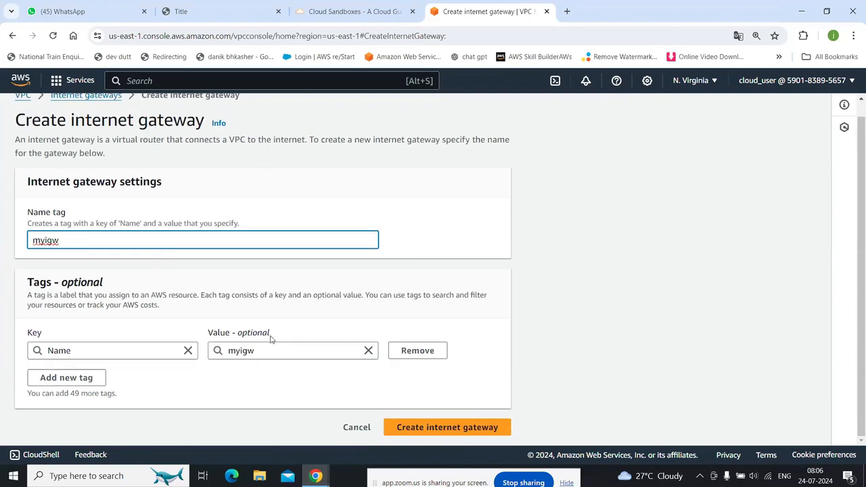
left_click(438, 427)
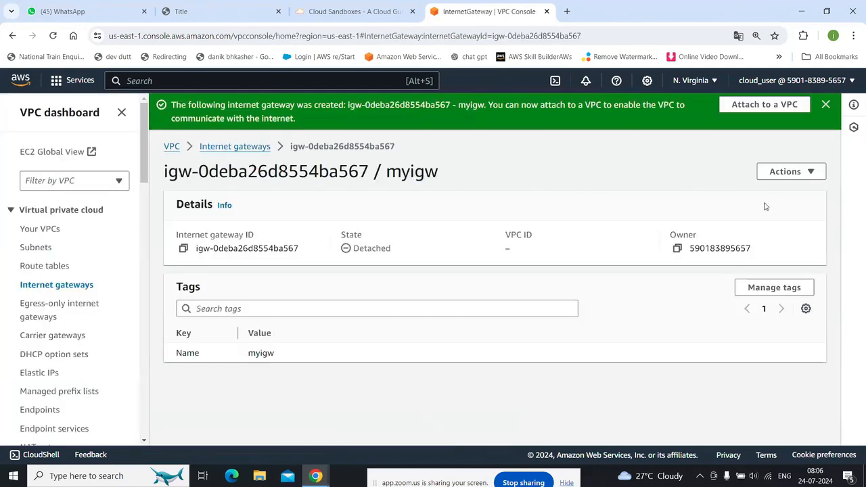
Step: Attach the myigw internet gateway to the myvpc4nat VPC
left_click(812, 172)
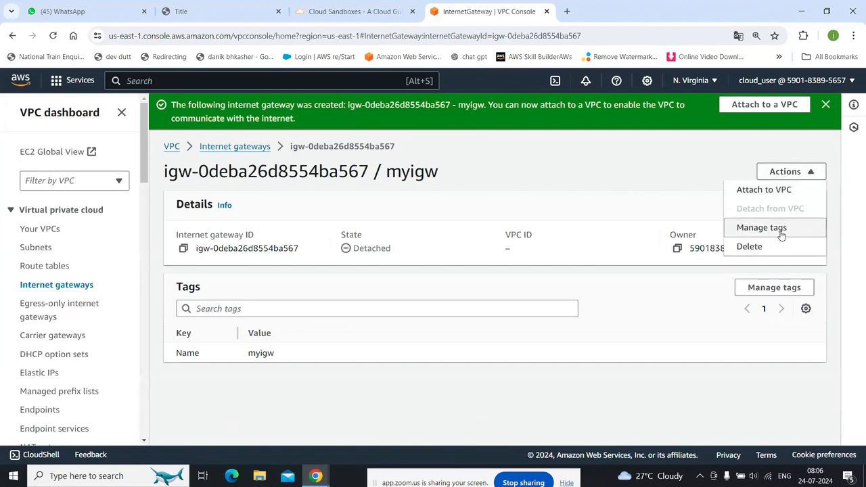
left_click(778, 191)
left_click(177, 237)
left_click(157, 254)
left_click(440, 302)
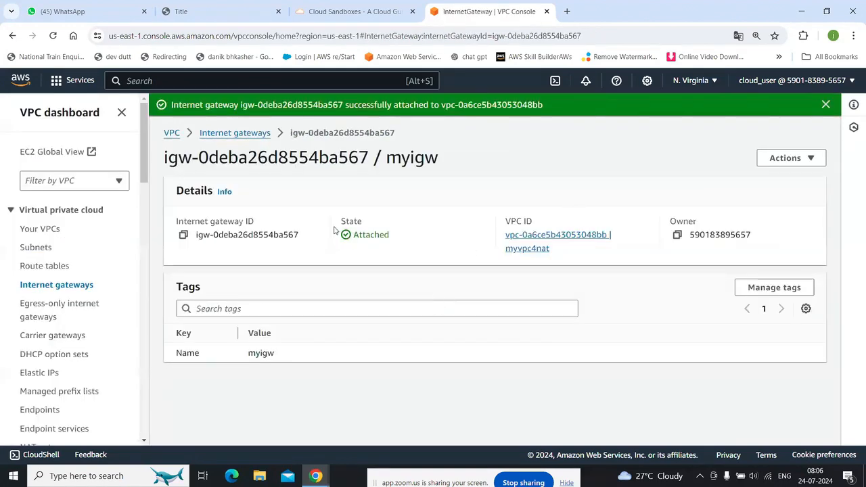
Step: Create a route table named myroute4nat in the myvpc4nat VPC and dismiss the success notification
left_click(48, 266)
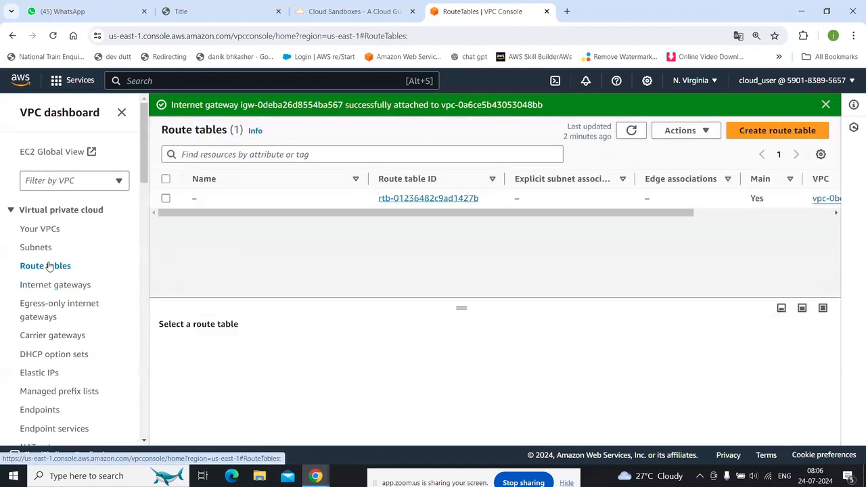
left_click(796, 124)
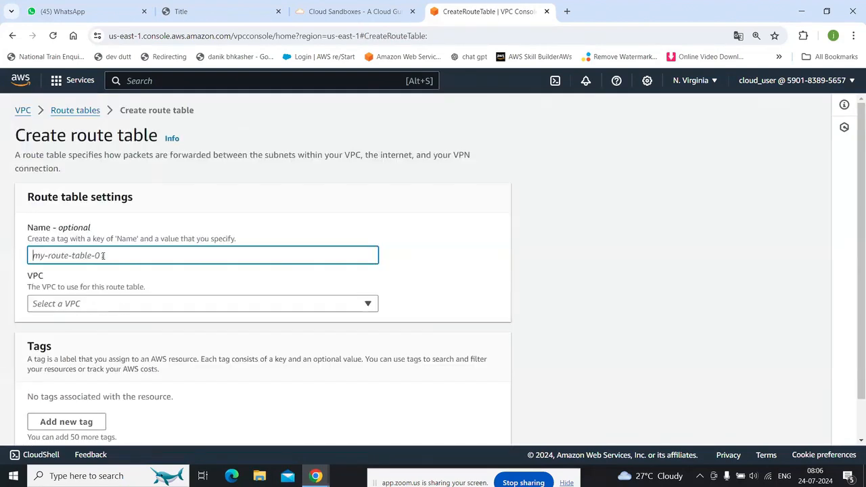
type("myroute4nat")
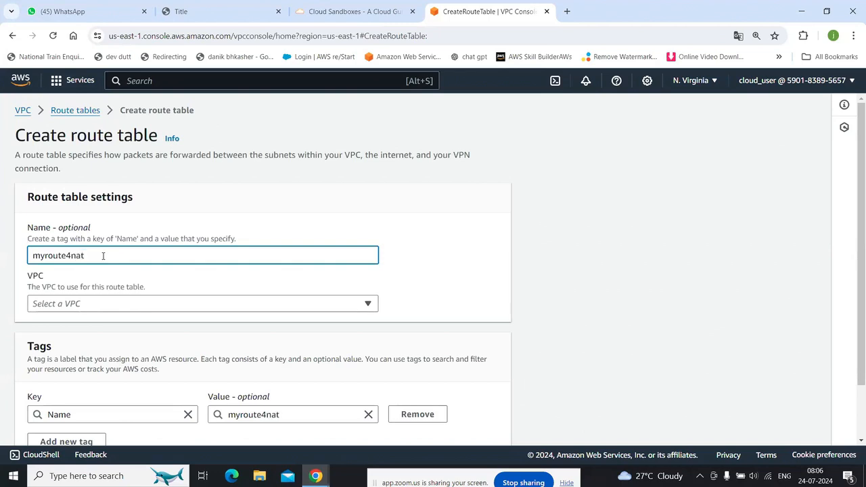
left_click(138, 306)
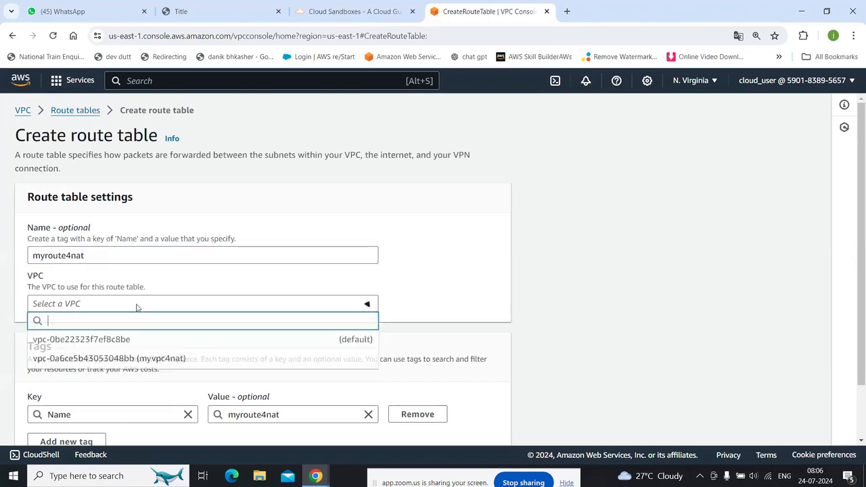
left_click(162, 357)
scroll(160, 318, "down", 2)
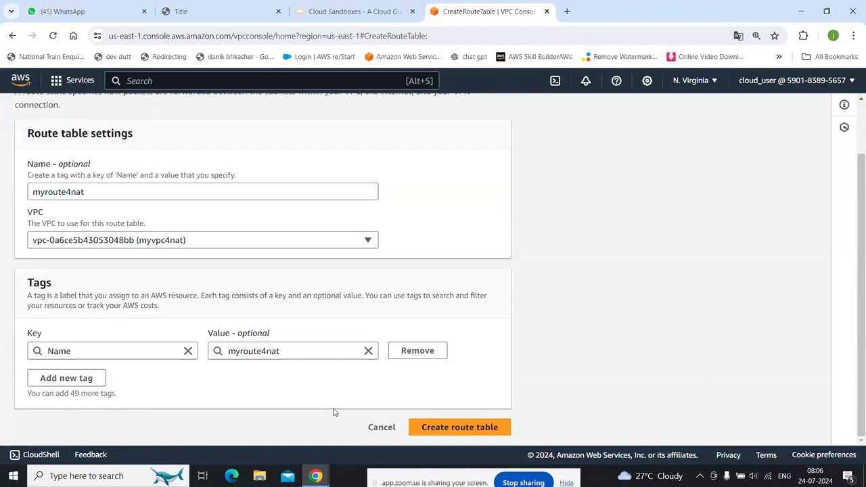
left_click(461, 426)
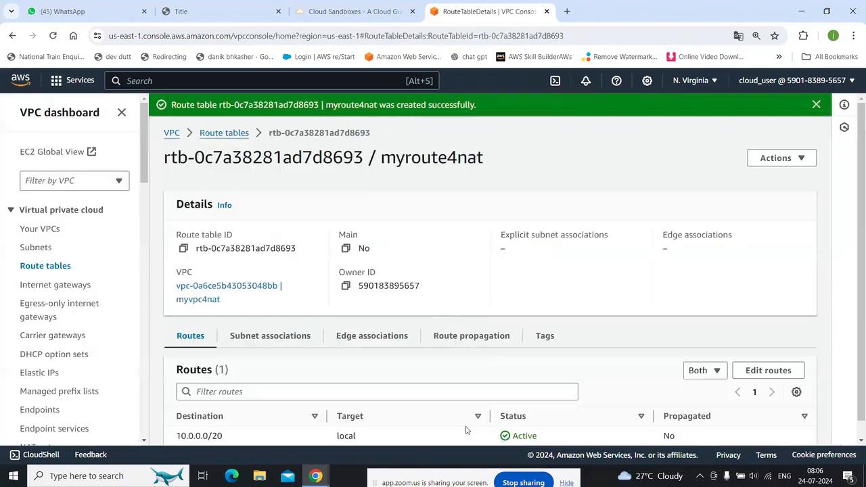
scroll(469, 419, "down", 1)
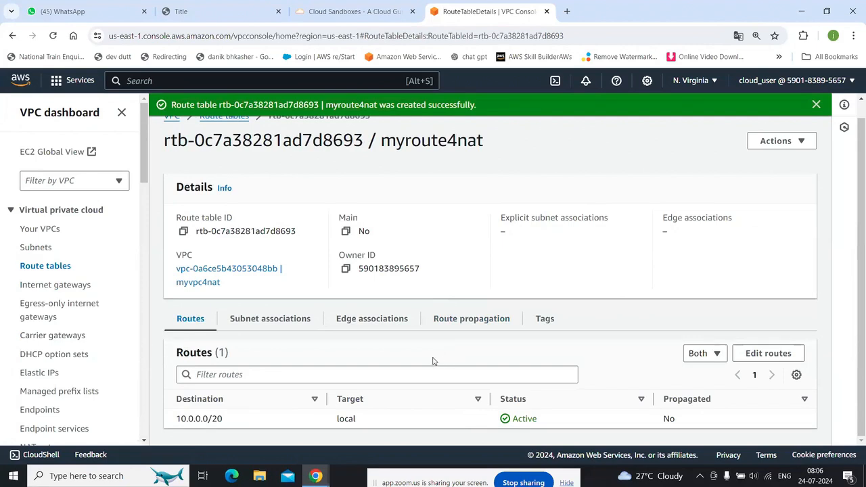
left_click(817, 105)
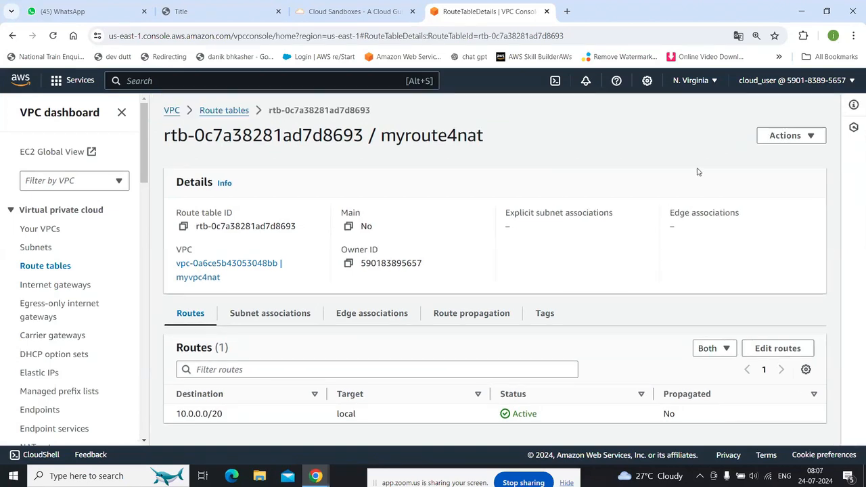
left_click(27, 232)
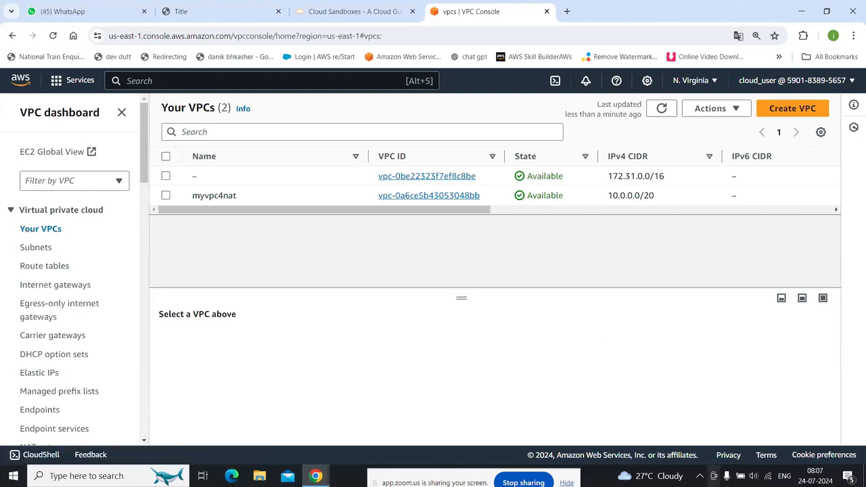
left_click(756, 478)
left_click_drag(750, 450, 795, 449)
left_click(475, 484)
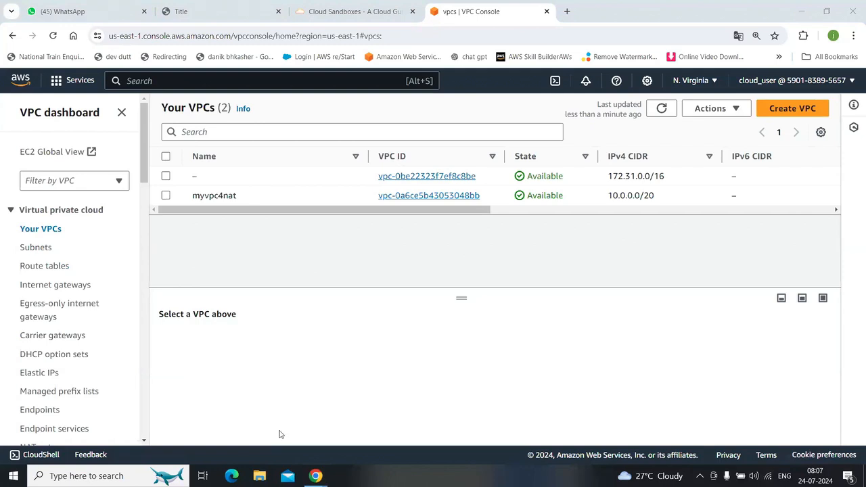
left_click(55, 267)
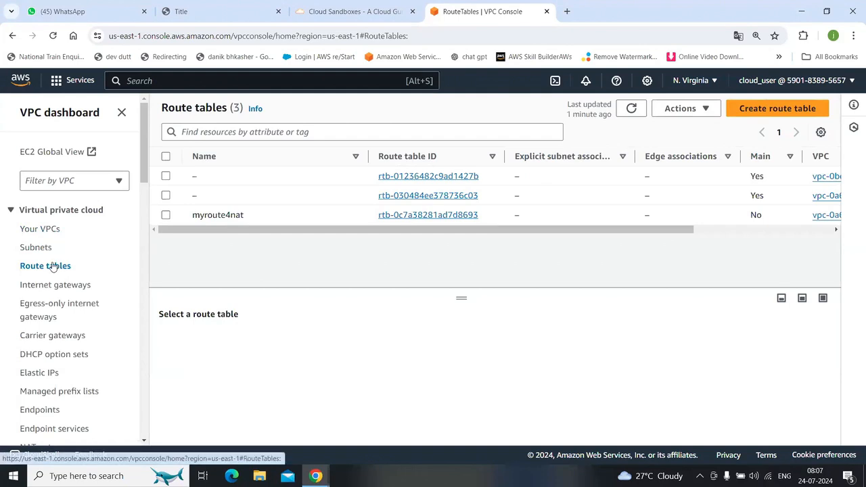
left_click(33, 251)
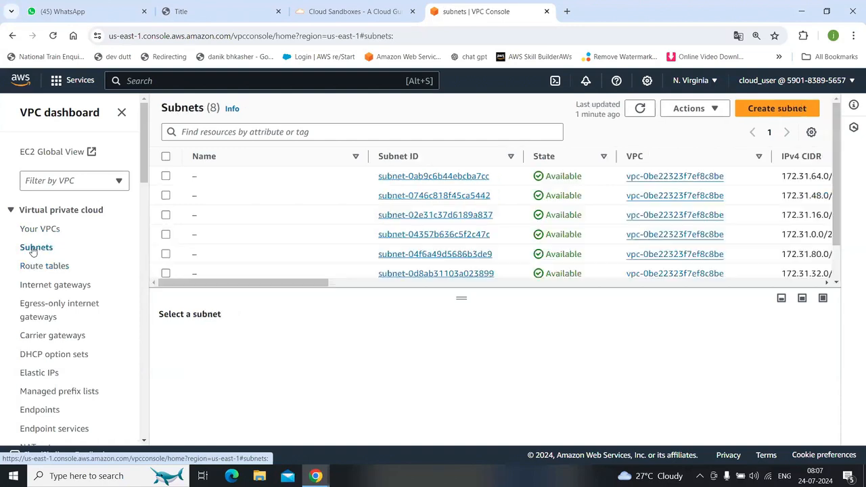
left_click(44, 267)
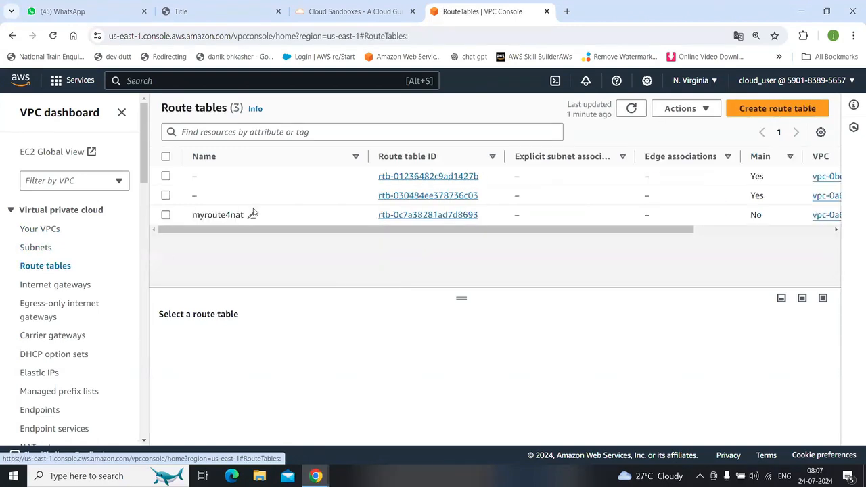
left_click(165, 215)
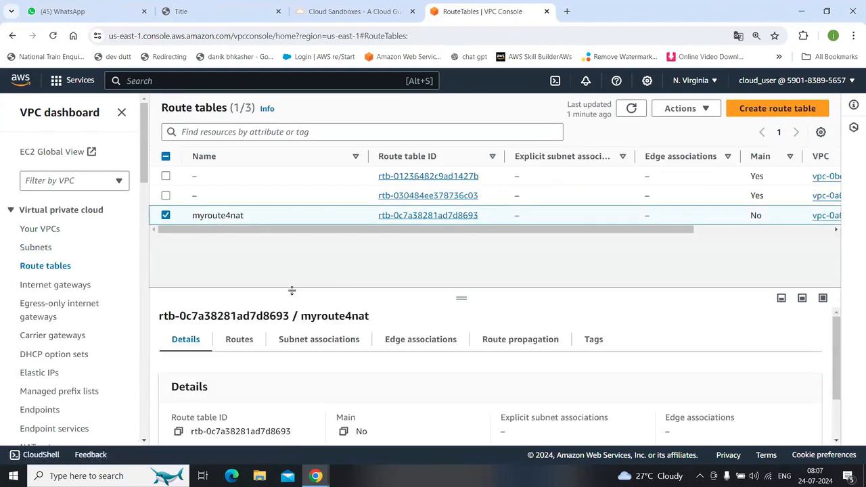
left_click(520, 339)
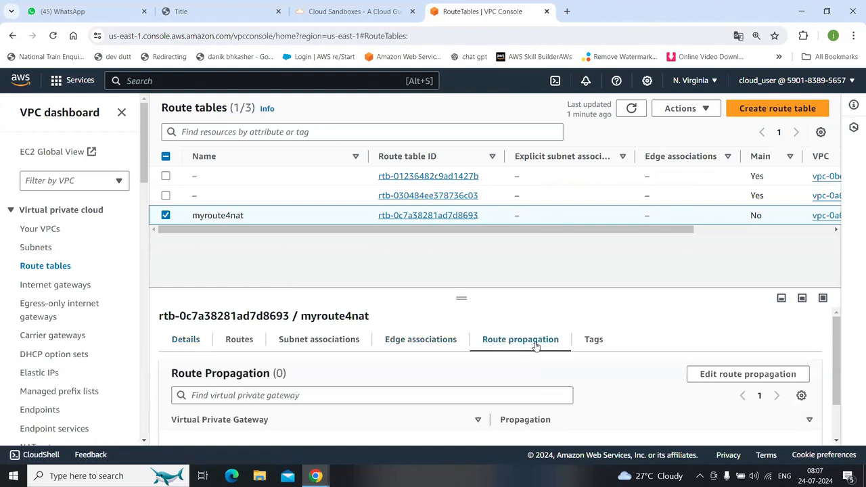
scroll(534, 346, "down", 2)
left_click(734, 326)
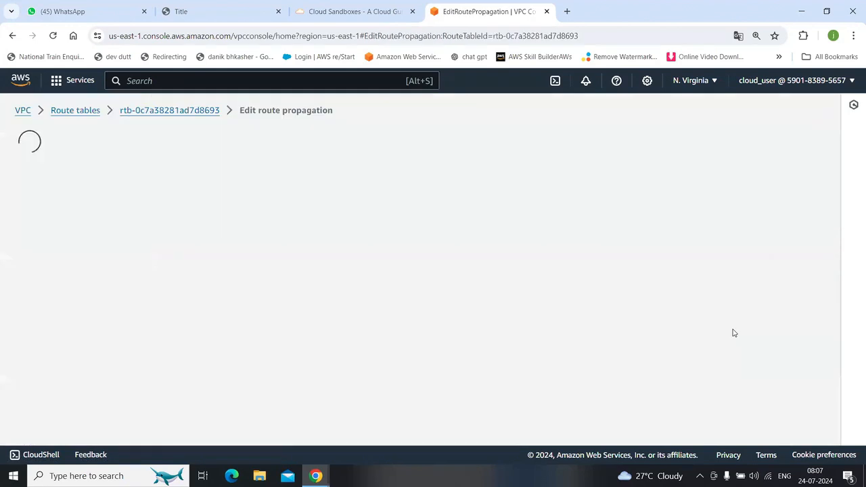
left_click(439, 344)
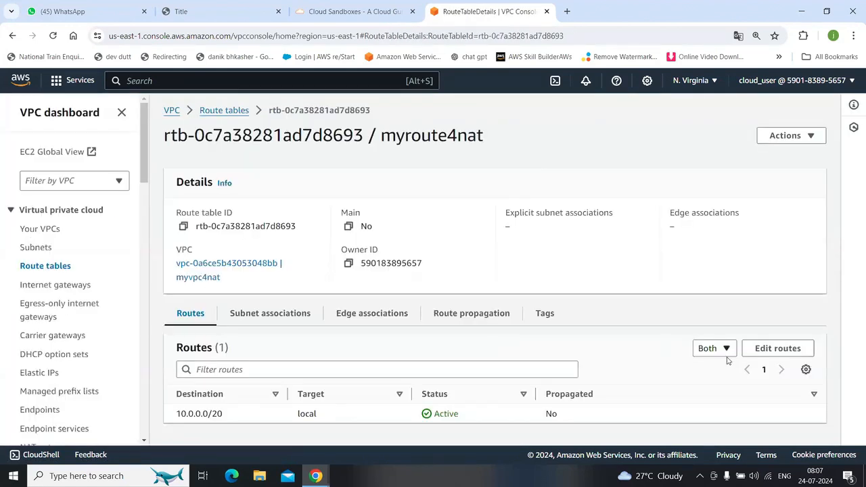
Step: Add a route to myroute4nat with destination 0.0.0.0/0 targeting the myigw internet gateway, and save the routes
left_click(773, 349)
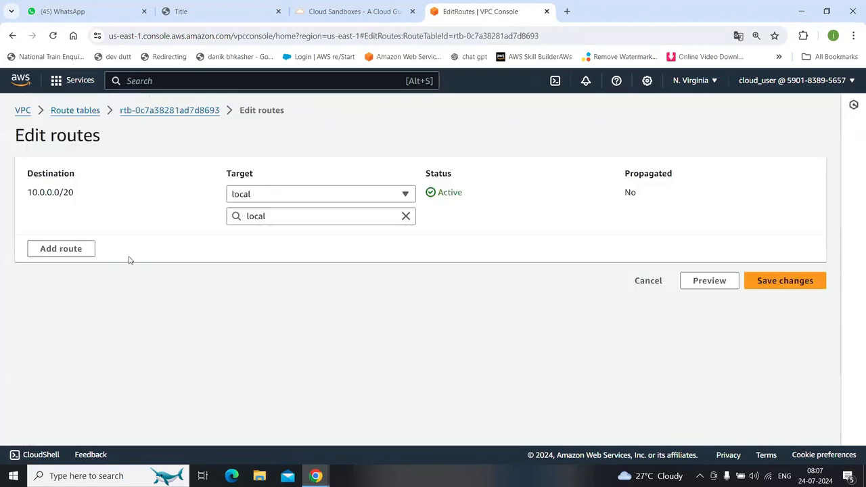
left_click(78, 254)
left_click(91, 237)
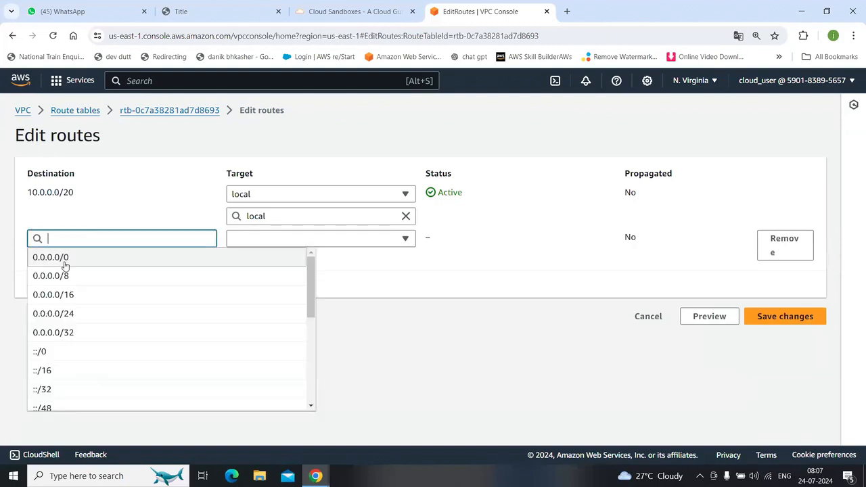
left_click(64, 256)
left_click(284, 239)
key("i")
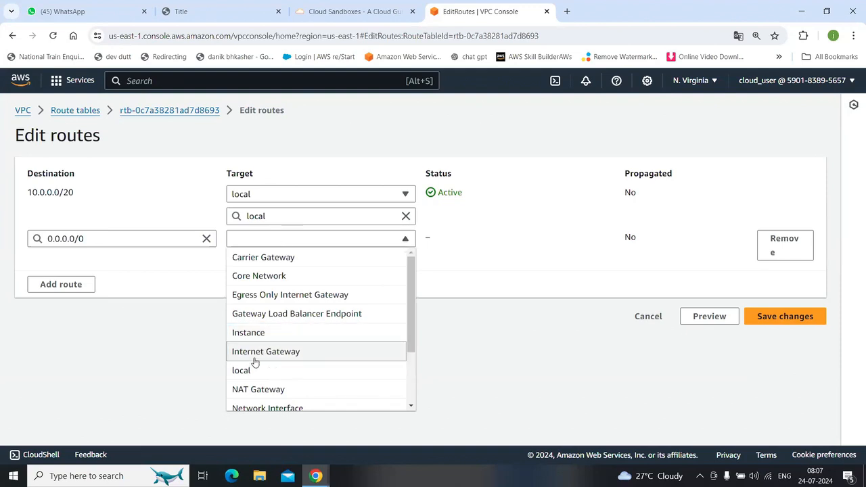
left_click(282, 351)
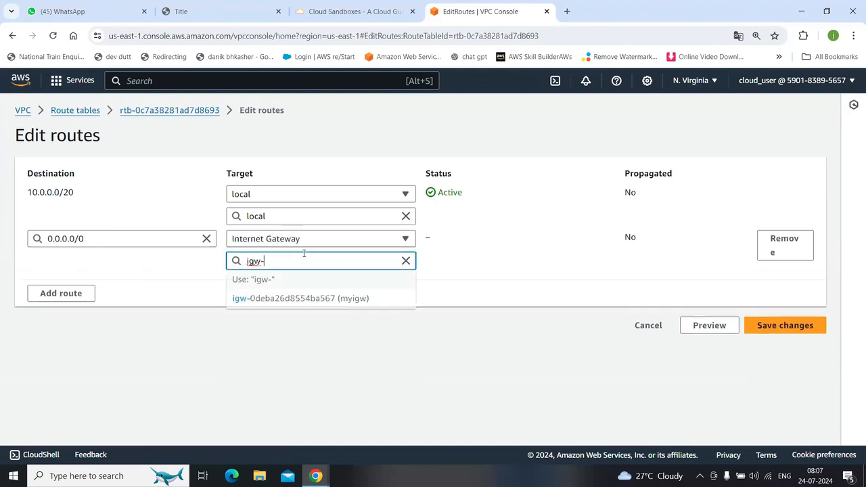
left_click(297, 298)
left_click(807, 335)
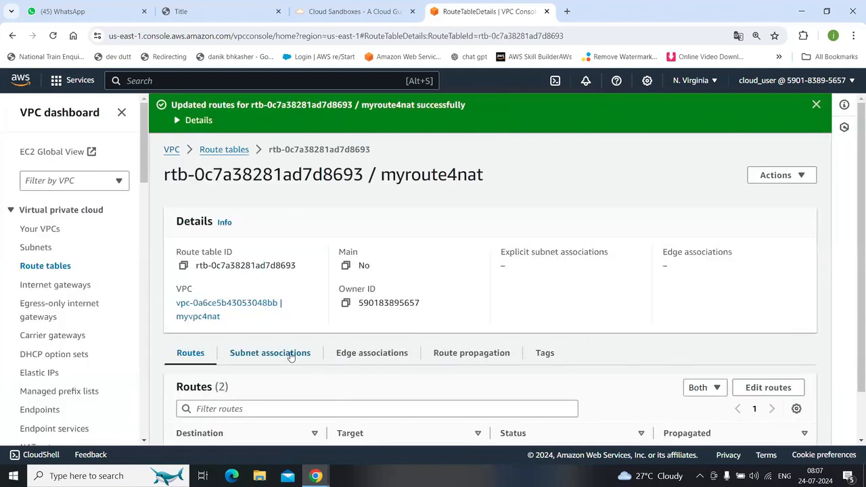
Step: Explicitly associate the public4nat subnet with the myroute4nat route table and save the association
left_click(290, 355)
scroll(291, 355, "down", 3)
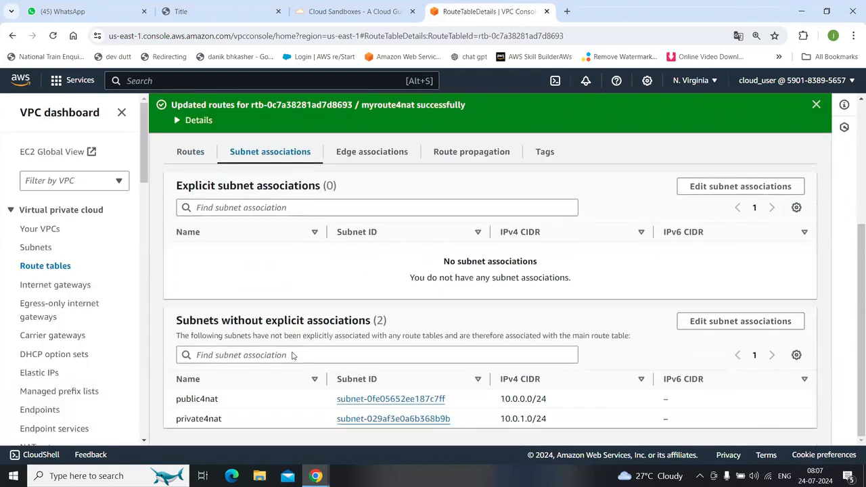
left_click(703, 187)
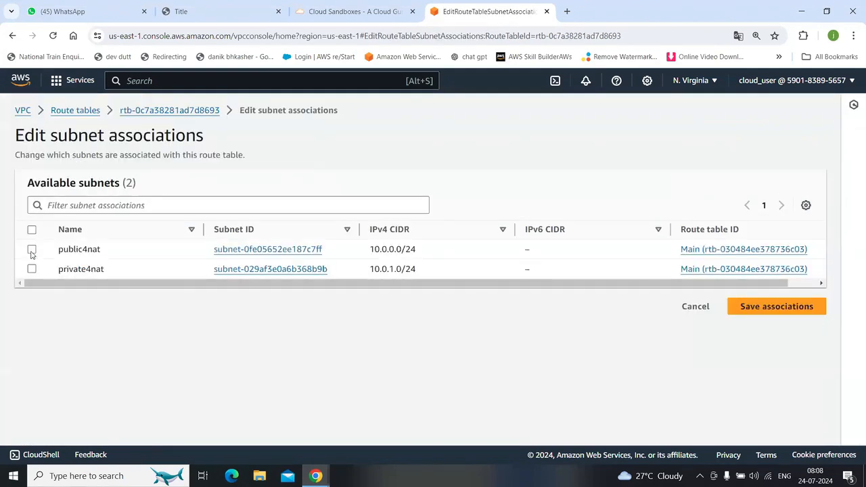
left_click(32, 250)
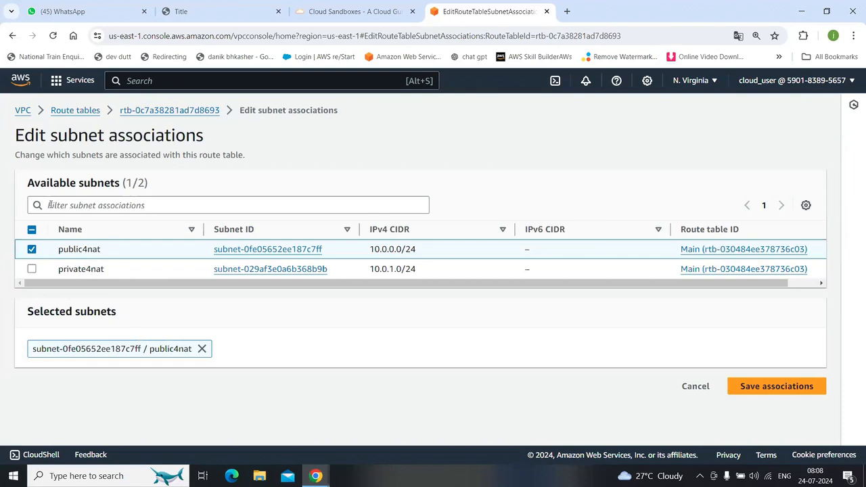
left_click(771, 386)
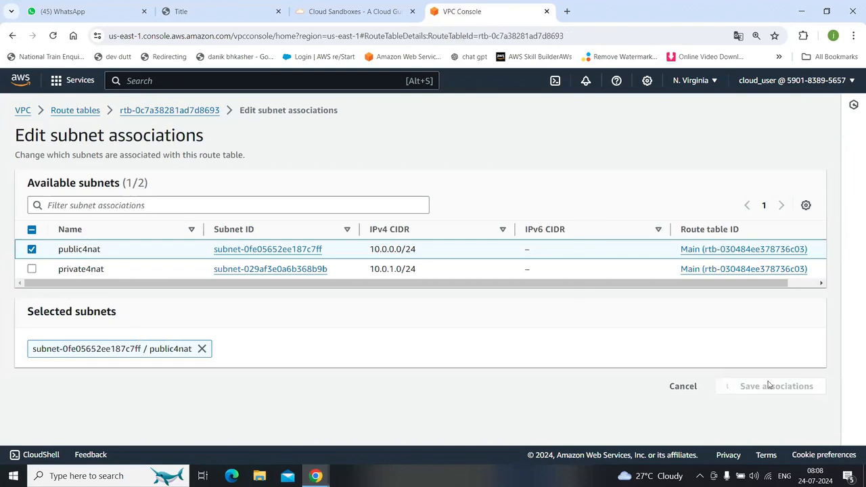
scroll(610, 345, "down", 1)
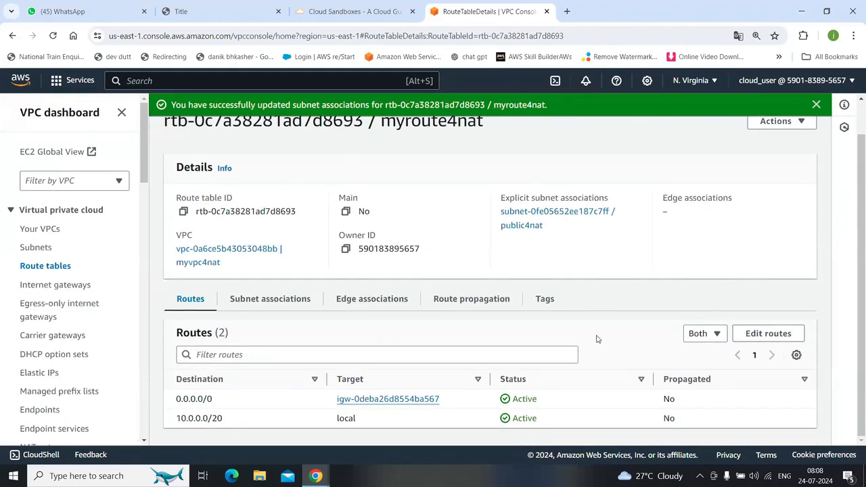
Step: Enable auto-assign public IPv4 address for the public4nat subnet and save its settings
left_click(37, 248)
scroll(216, 260, "down", 1)
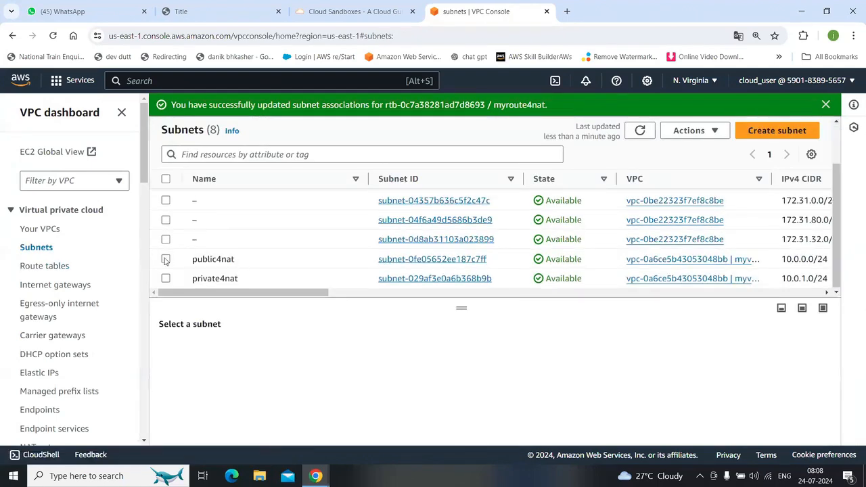
left_click(166, 260)
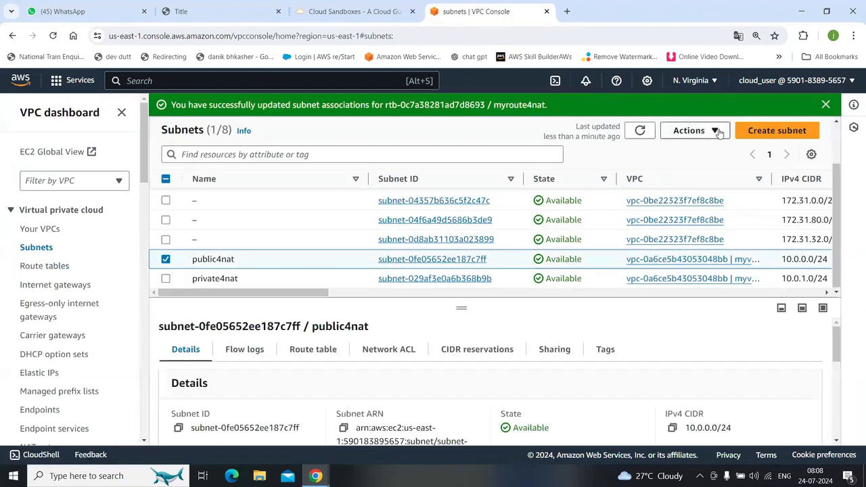
left_click(694, 131)
left_click(707, 189)
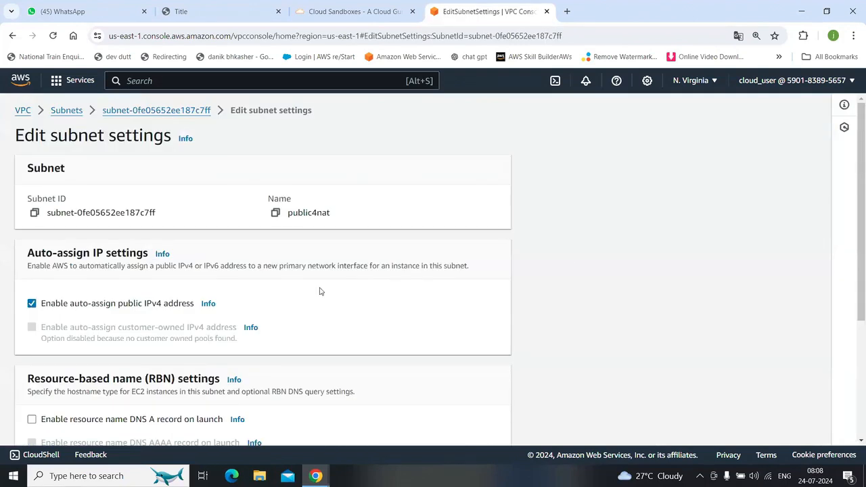
scroll(321, 291, "down", 3)
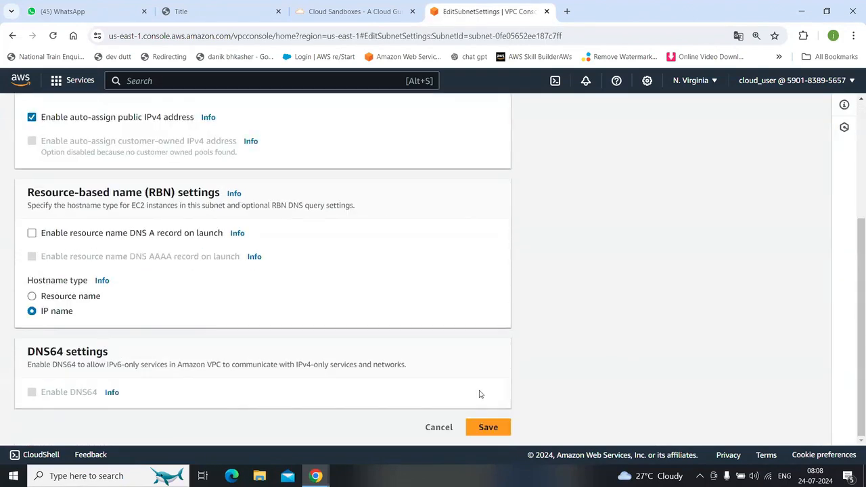
left_click(492, 427)
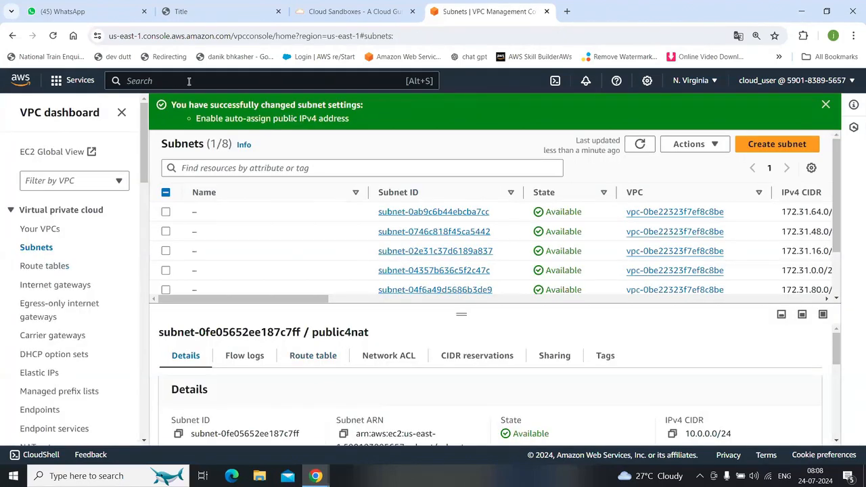
Step: Duplicate the VPC console browser tab and open the EC2 service in the duplicate
right_click(496, 14)
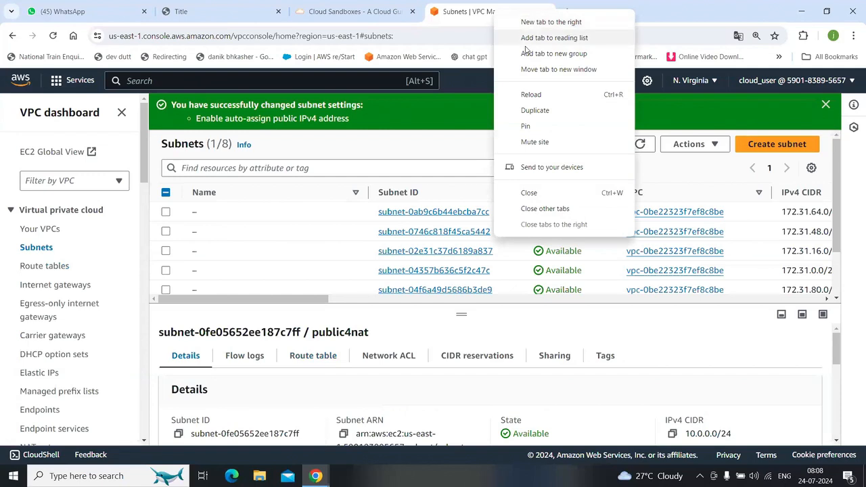
left_click(535, 110)
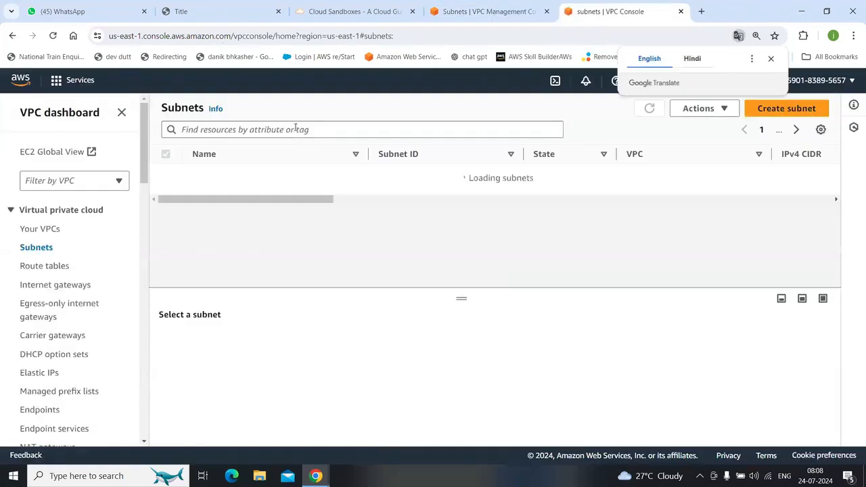
left_click(295, 128)
left_click(243, 80)
type("ec2")
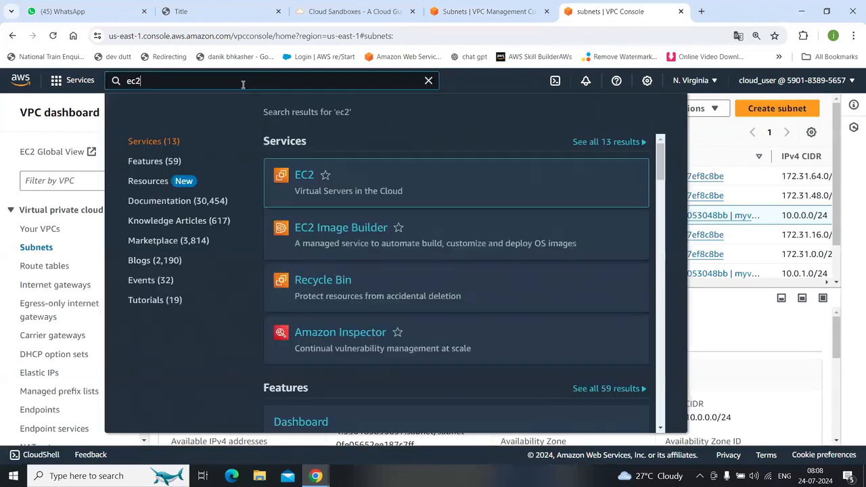
left_click(291, 230)
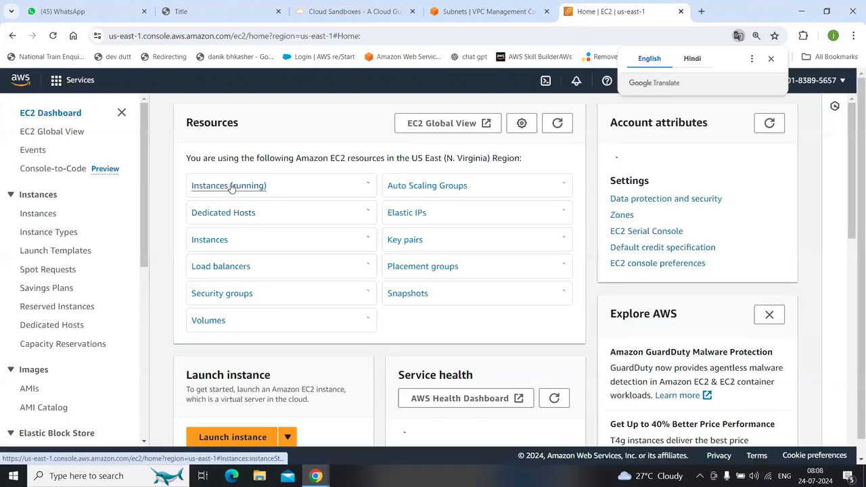
Step: Clear the running-state filter from the EC2 instances list and start launching a new instance named publicserver
left_click(230, 187)
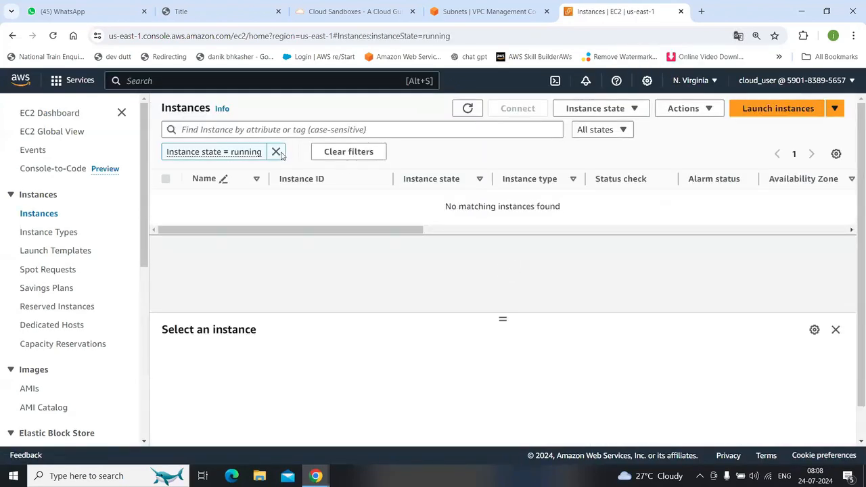
left_click(276, 152)
left_click(758, 117)
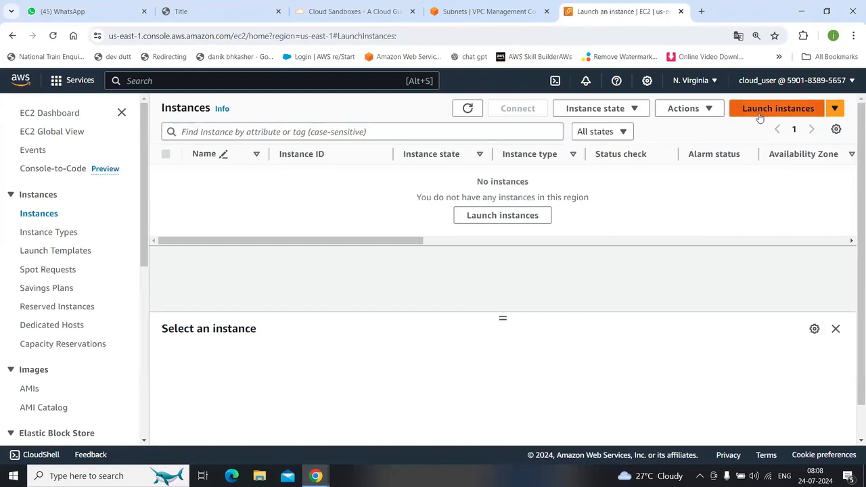
left_click(209, 282)
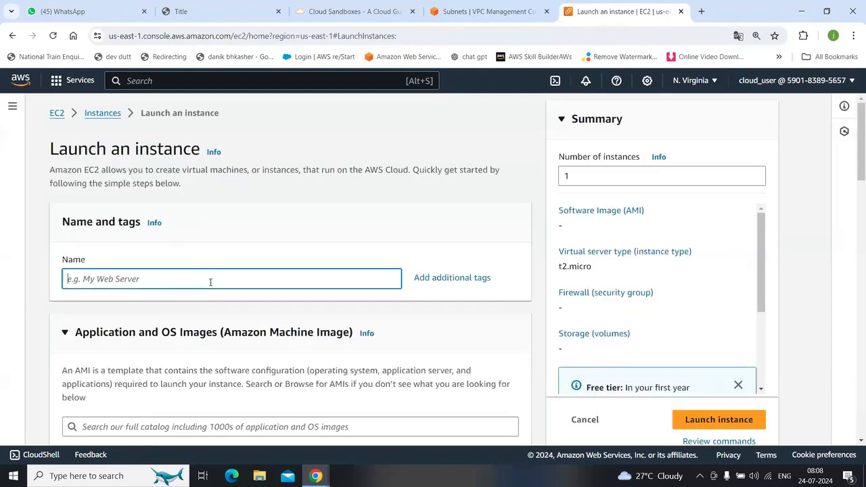
type("publi")
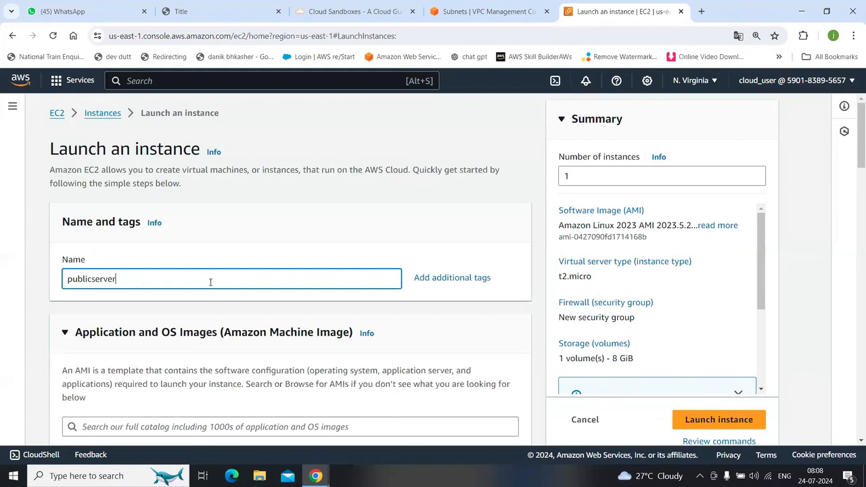
type("cserver")
Step: Create an RSA key pair named wawawa in .pem format for logging in to the publicserver instance
scroll(210, 282, "down", 3)
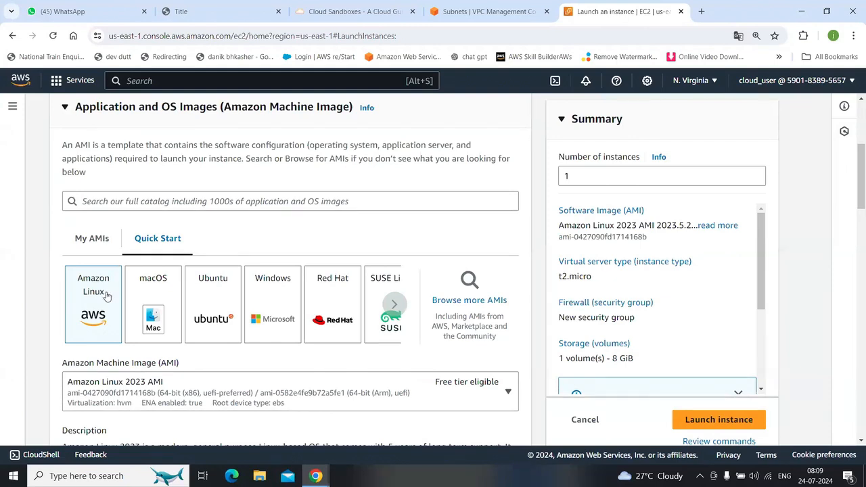
scroll(106, 296, "down", 3)
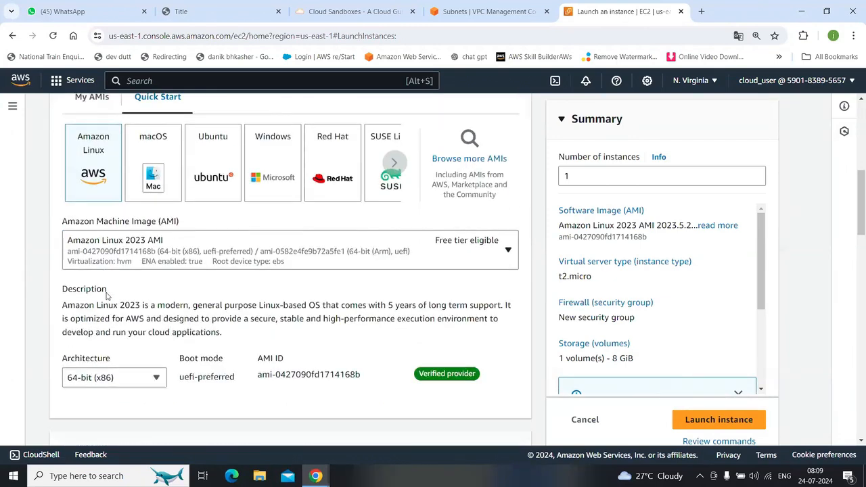
scroll(181, 300, "down", 5)
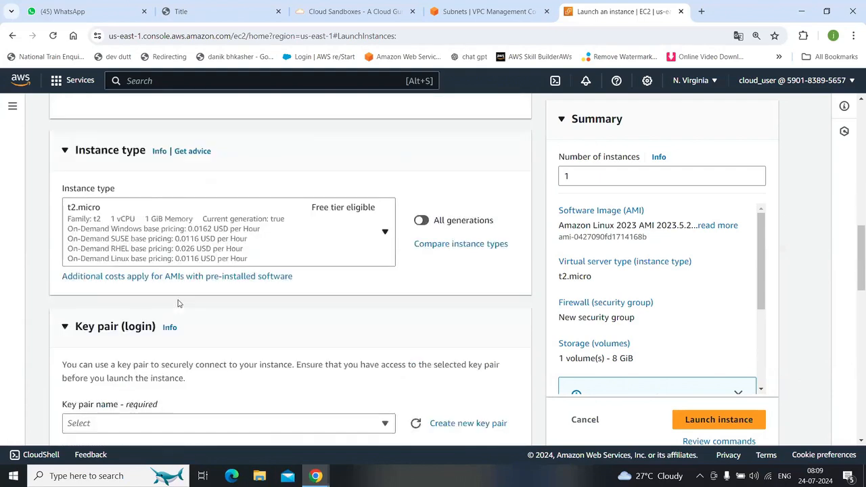
scroll(178, 300, "down", 1)
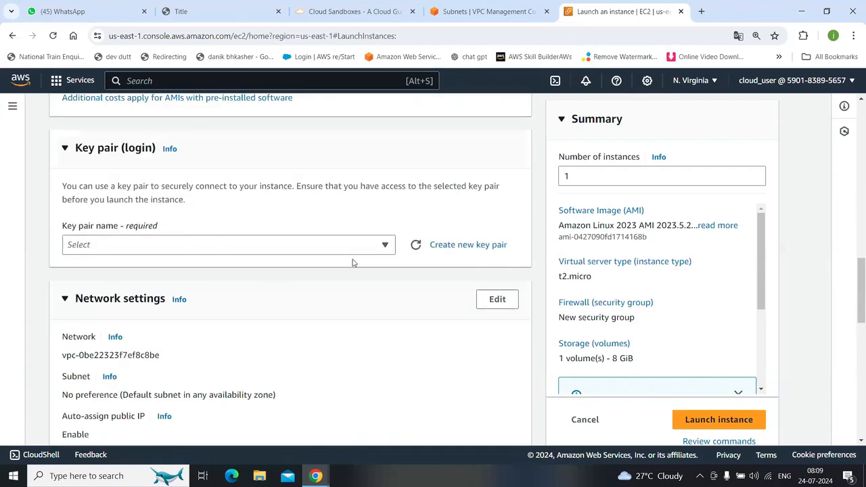
left_click(383, 246)
left_click(469, 230)
left_click(468, 245)
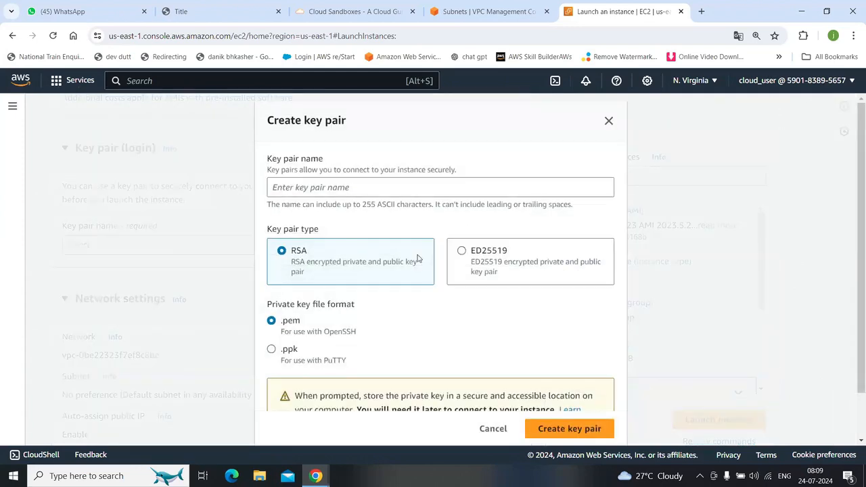
type("wa")
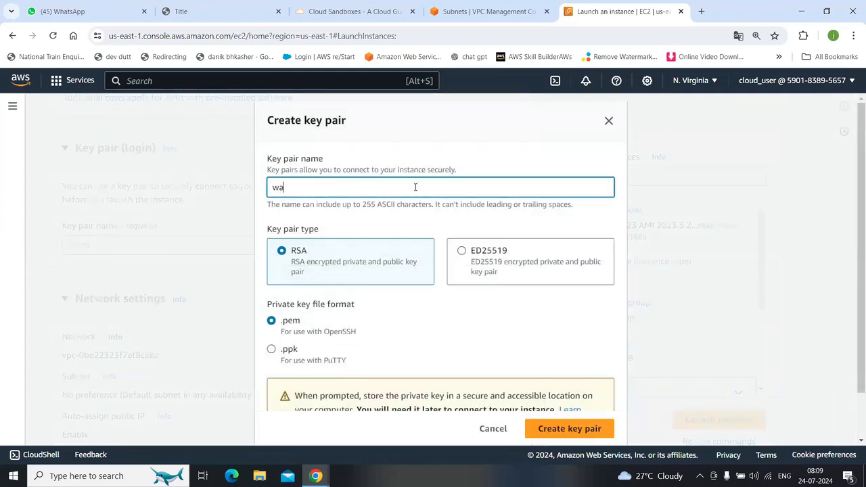
type("wawa")
scroll(484, 250, "down", 2)
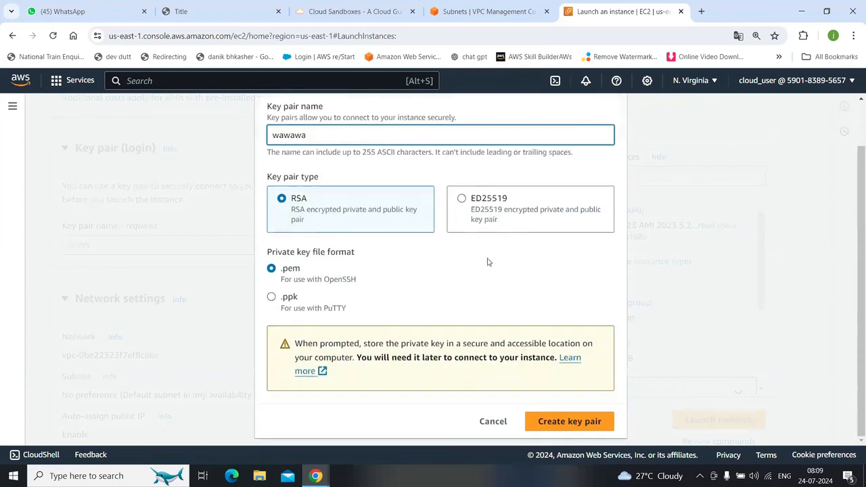
left_click(571, 430)
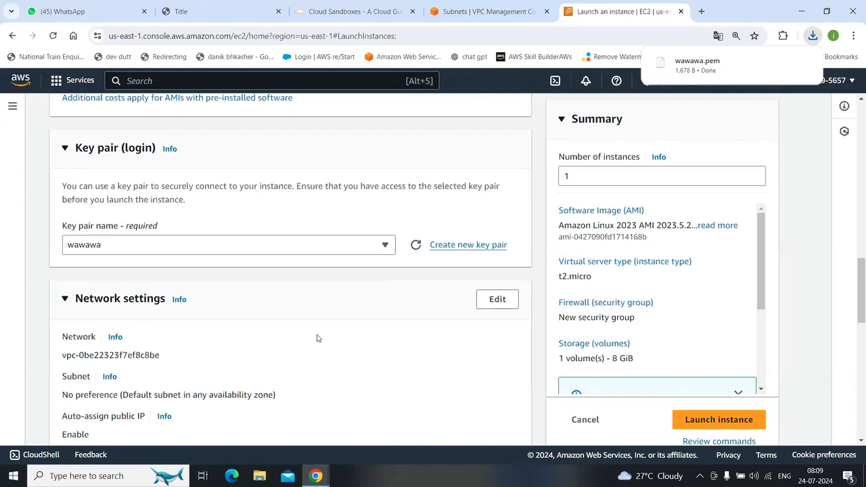
Step: Edit the publicserver network settings to place the instance in the myvpc4nat VPC
scroll(317, 337, "down", 2)
left_click(497, 188)
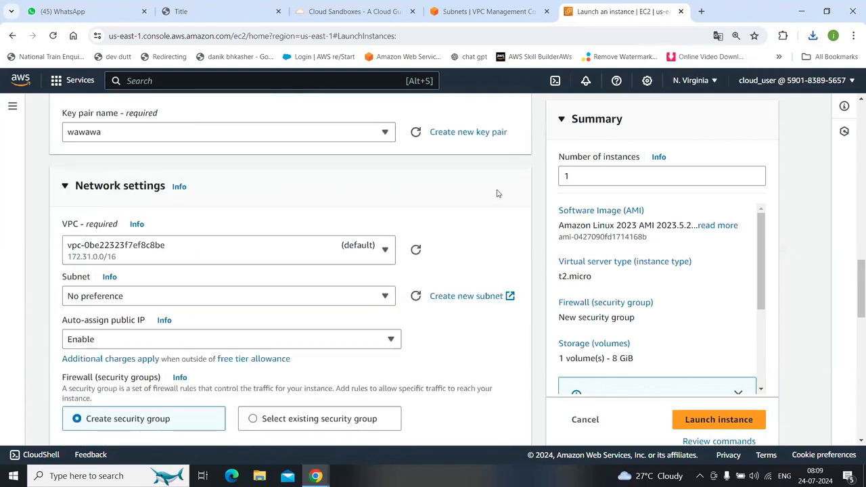
left_click(385, 251)
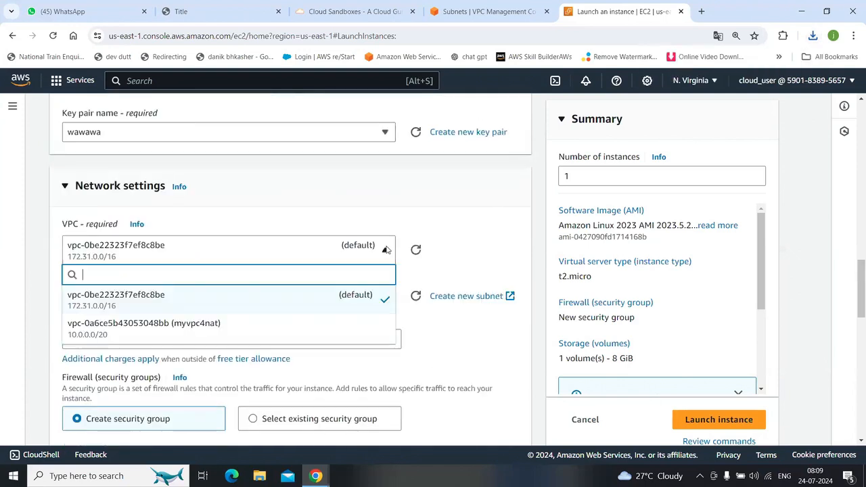
left_click(310, 323)
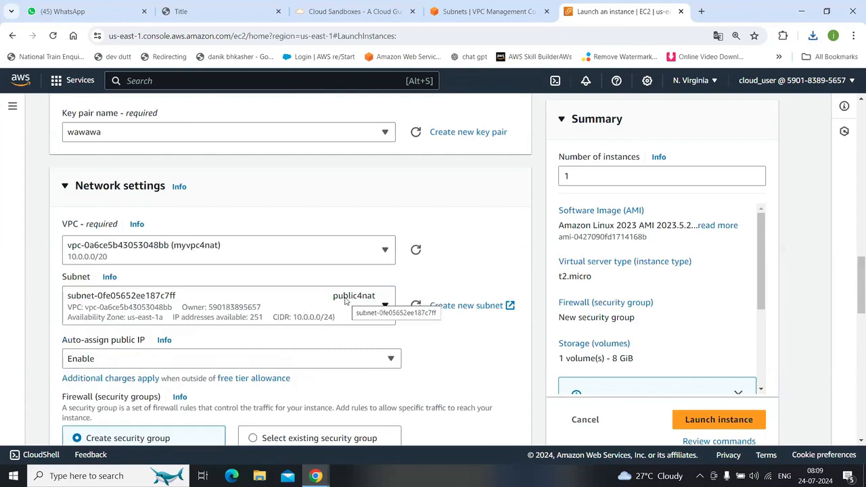
Step: Name the new security group for publicserver mysg4nat
scroll(365, 298, "down", 3)
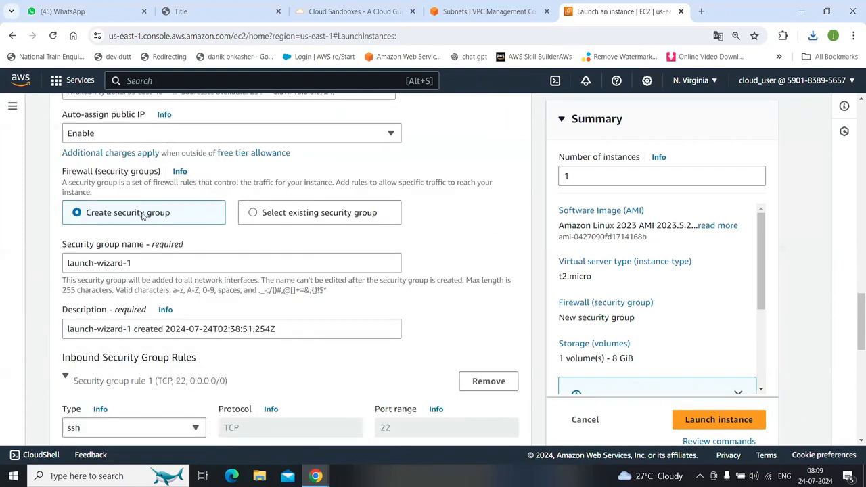
left_click(138, 258)
key("ctrl+a")
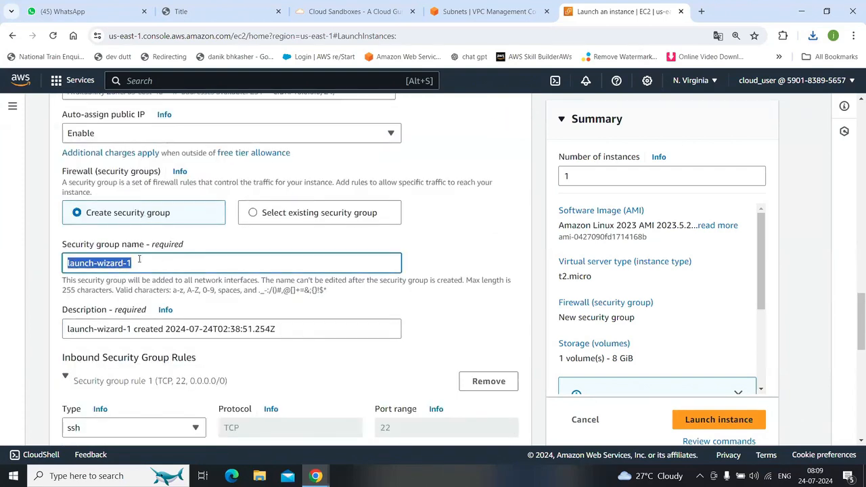
type("mysg")
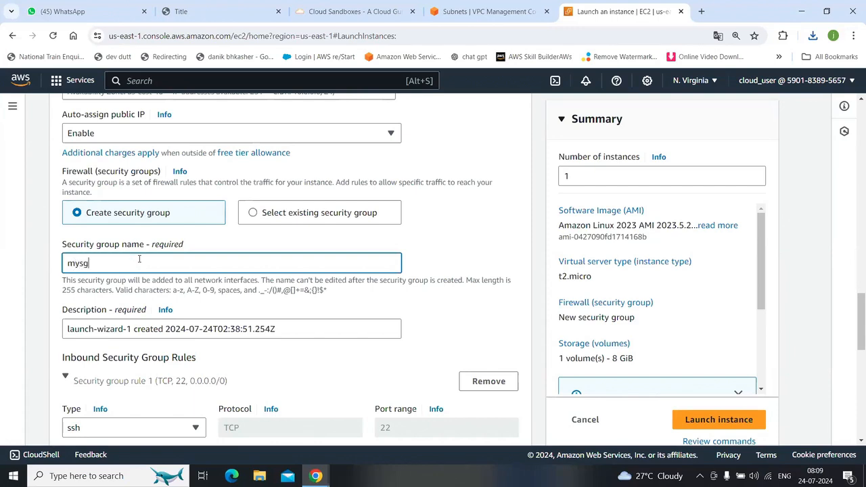
type("4nat")
Step: Add a second inbound security group rule allowing All traffic with source type Anywhere
scroll(187, 217, "down", 4)
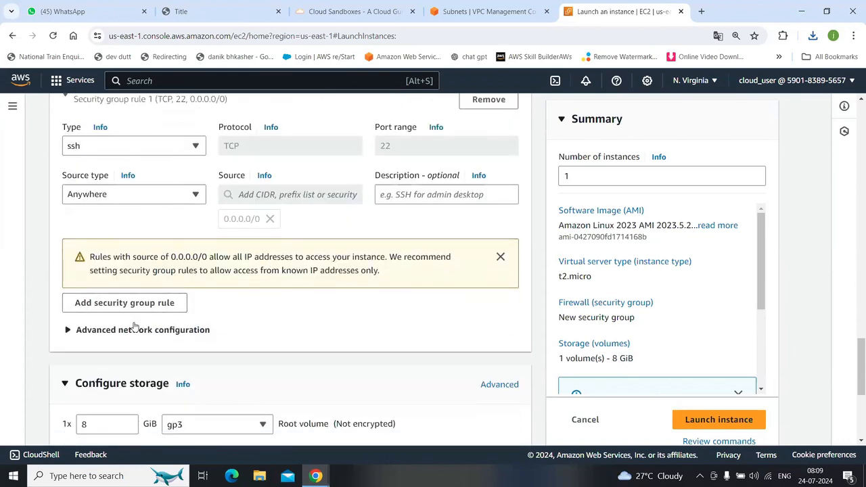
left_click(138, 303)
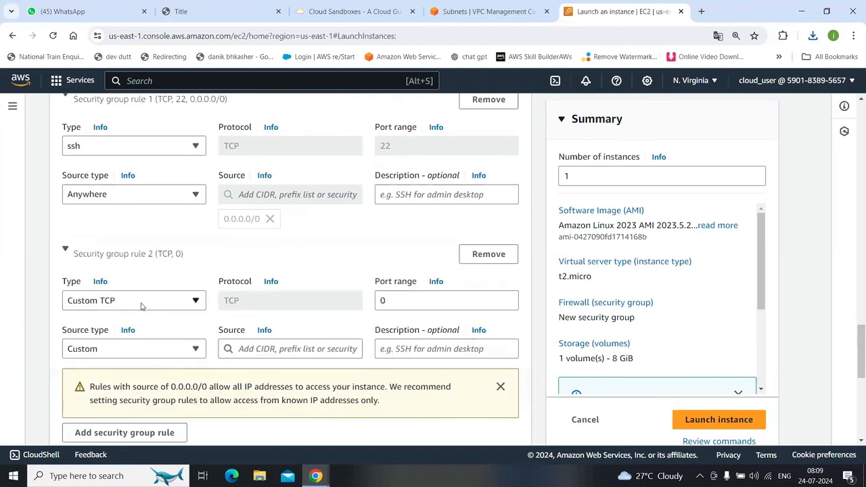
scroll(142, 307, "down", 2)
left_click(180, 189)
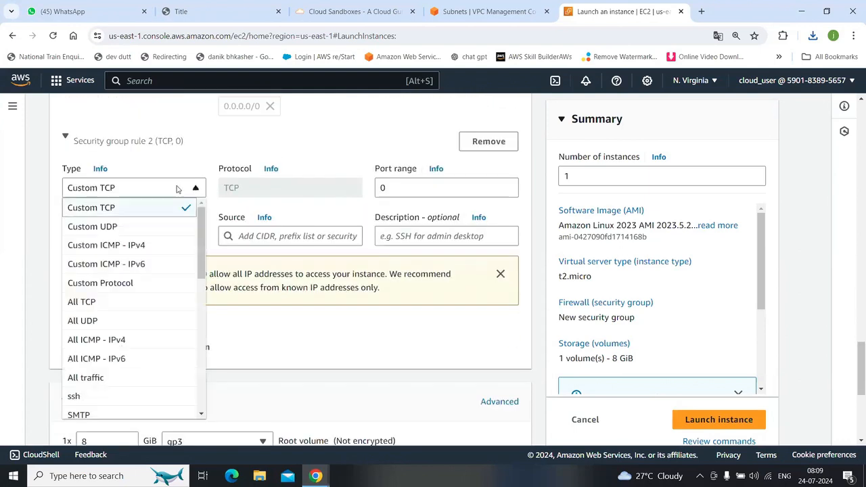
left_click(122, 378)
left_click(199, 235)
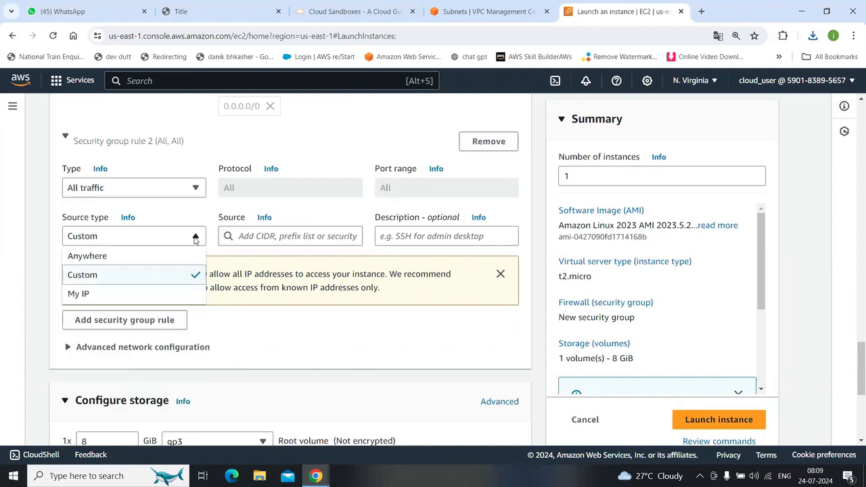
left_click(143, 256)
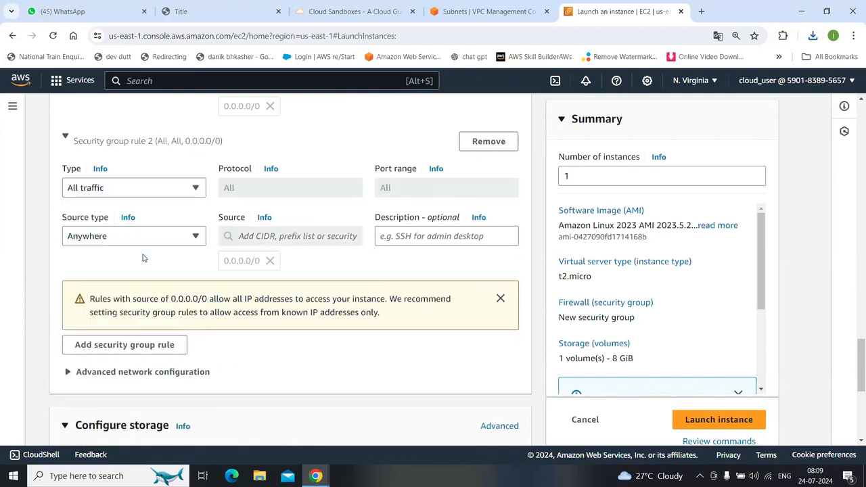
Step: Launch the publicserver instance, leaving its storage and advanced settings at their defaults
scroll(184, 255, "down", 1)
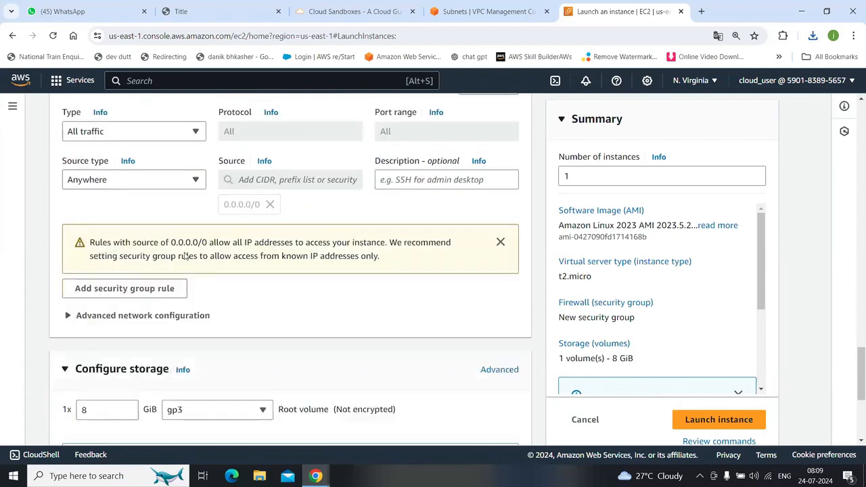
scroll(184, 256, "down", 4)
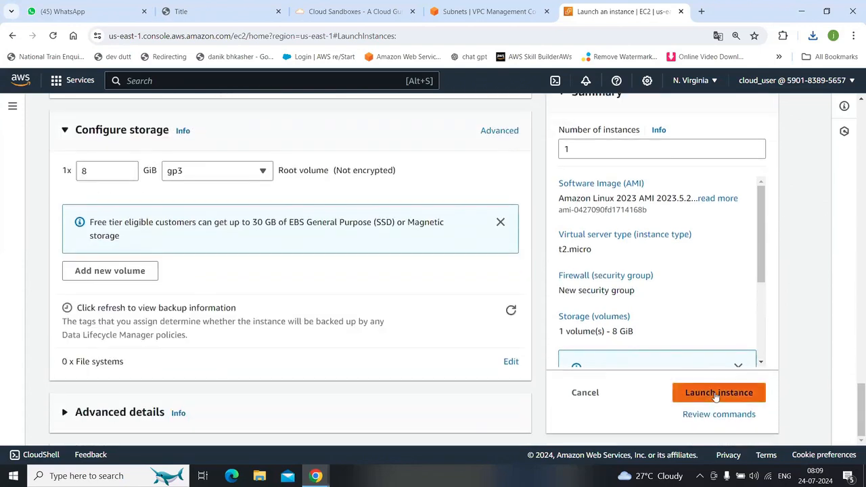
left_click(717, 393)
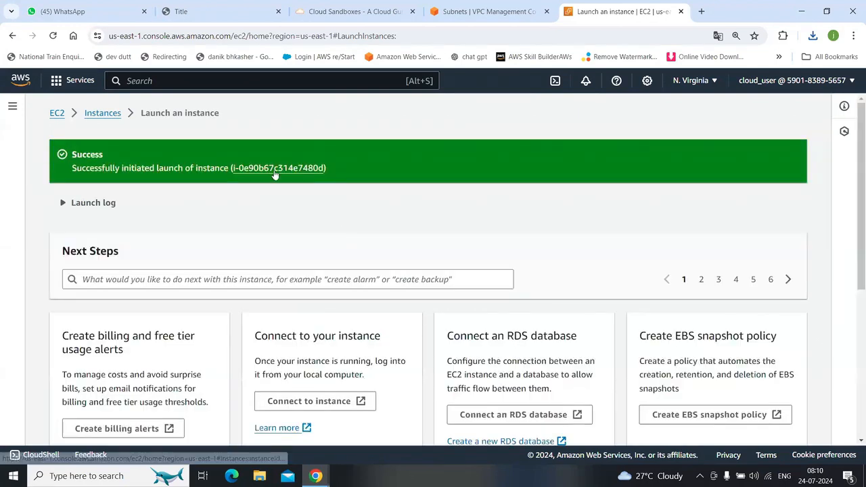
Step: Return to the EC2 dashboard and start launching another instance named privateserver
left_click(60, 115)
left_click(229, 438)
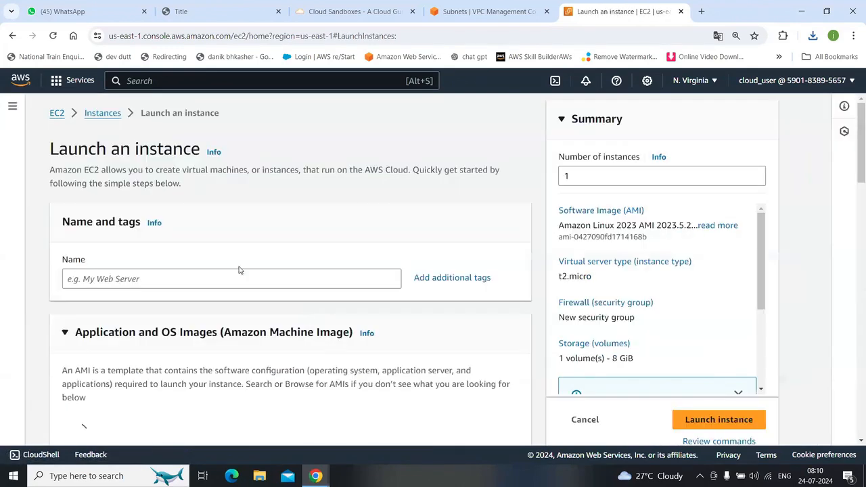
left_click(216, 276)
type("privateserver")
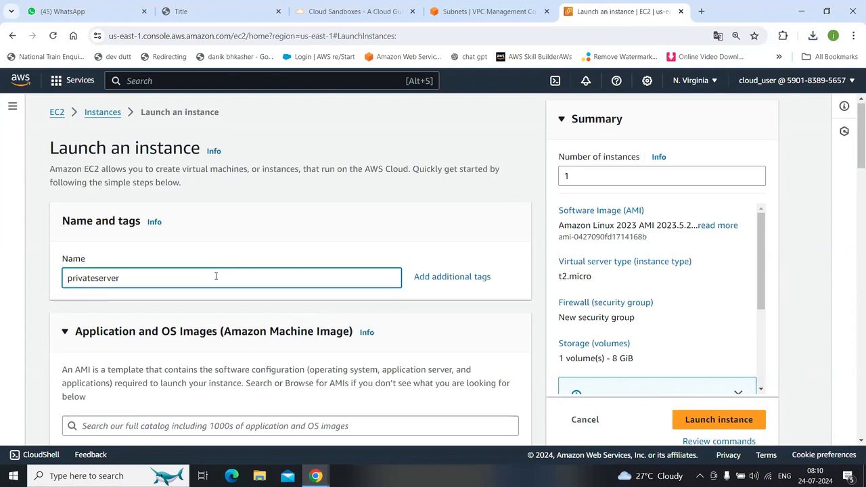
Step: Keep the default Amazon Linux image and t2.micro type for privateserver and select the wawawa key pair
scroll(216, 276, "down", 4)
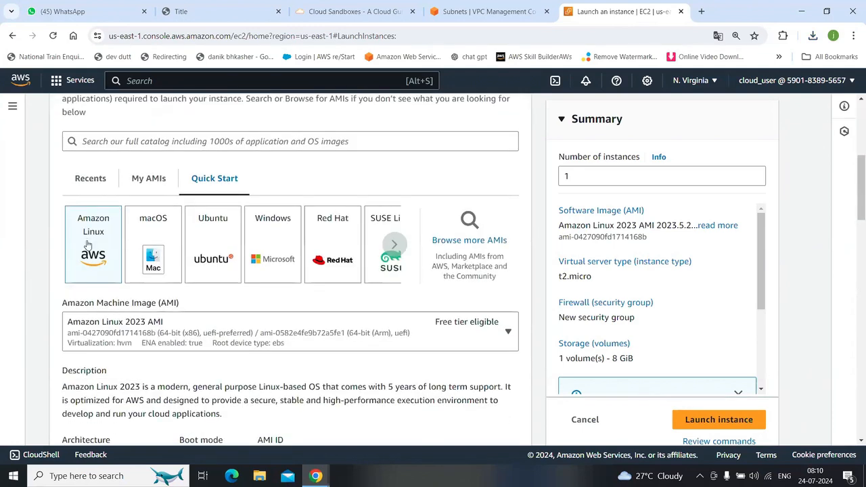
scroll(86, 245, "down", 5)
scroll(128, 268, "down", 3)
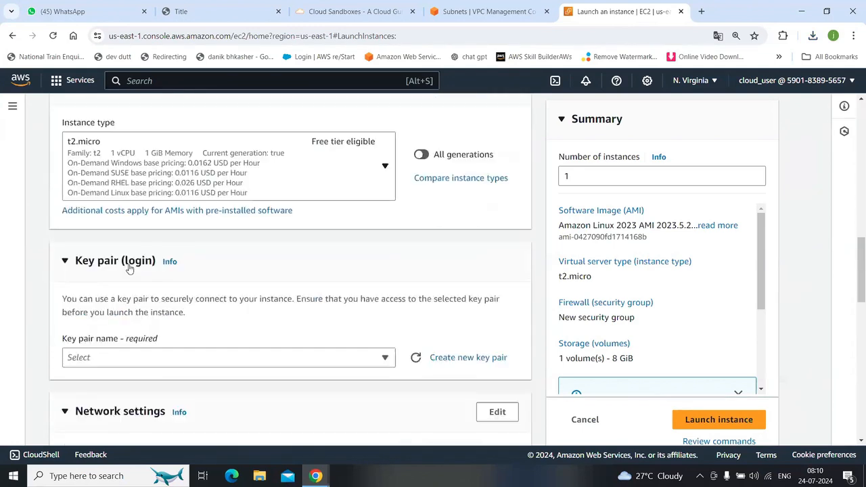
left_click(298, 245)
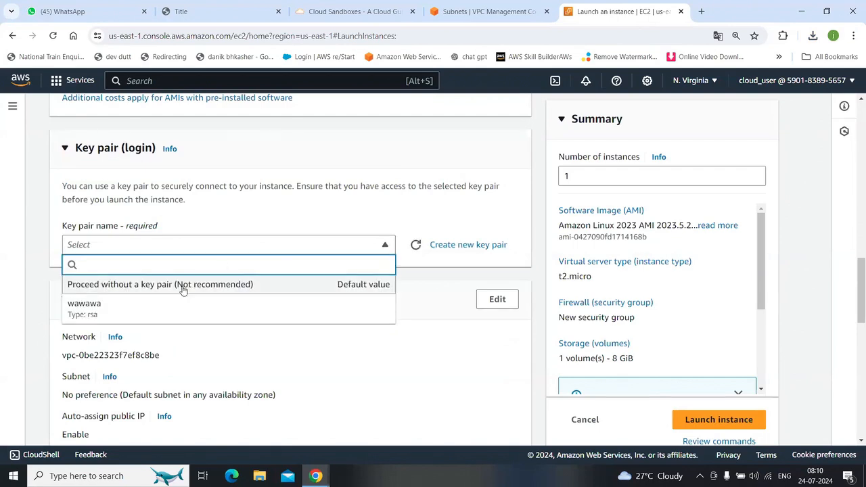
left_click(116, 306)
Step: Edit the instance's network settings to use the myvpc4nat VPC and the private4nat subnet
scroll(269, 294, "down", 1)
scroll(268, 294, "down", 1)
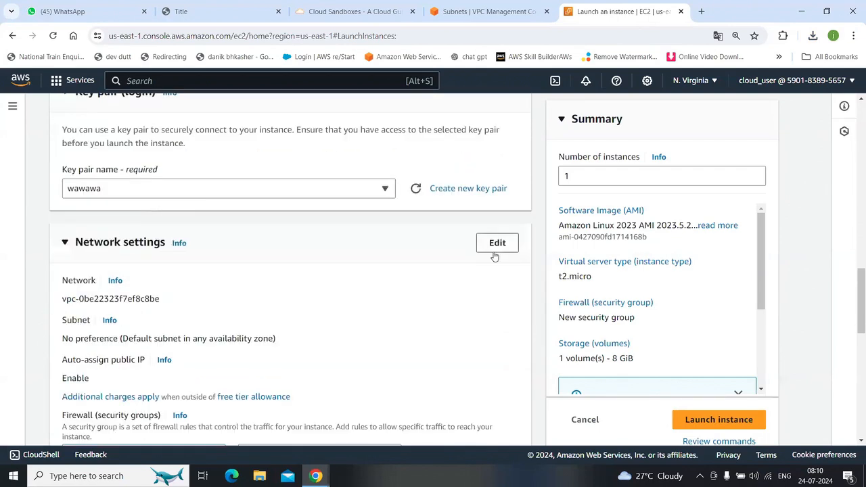
left_click(496, 247)
left_click(382, 308)
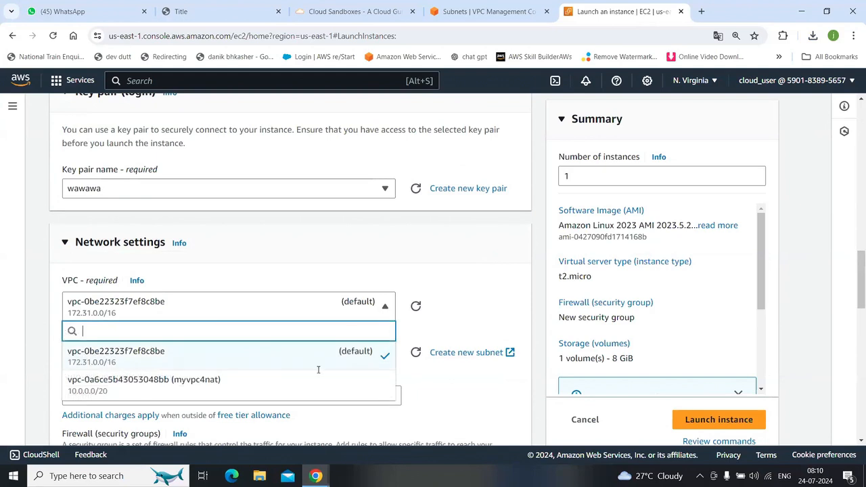
left_click(283, 382)
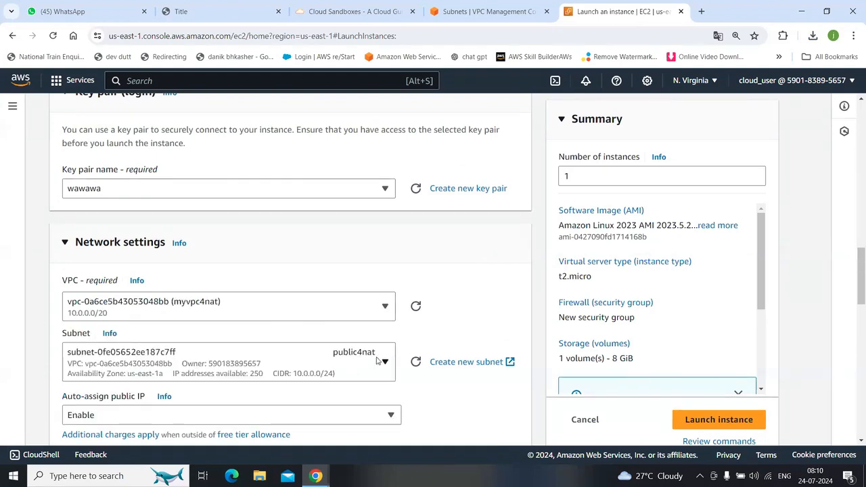
left_click(381, 361)
left_click(353, 327)
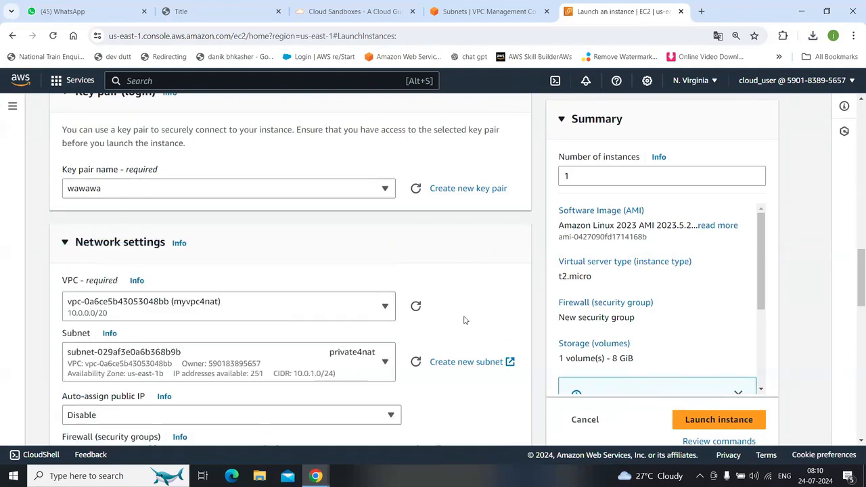
Step: Assign the existing security group mysg4nat to the instance instead of creating a new one
scroll(184, 298, "down", 3)
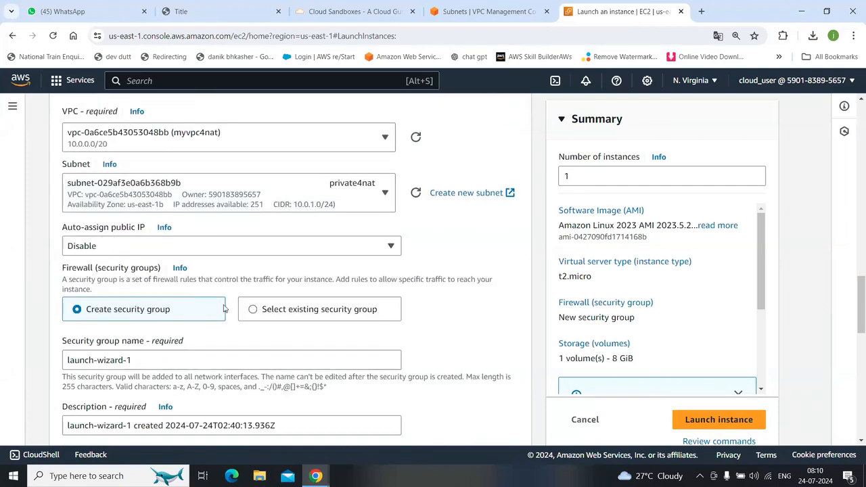
left_click(286, 310)
left_click(386, 360)
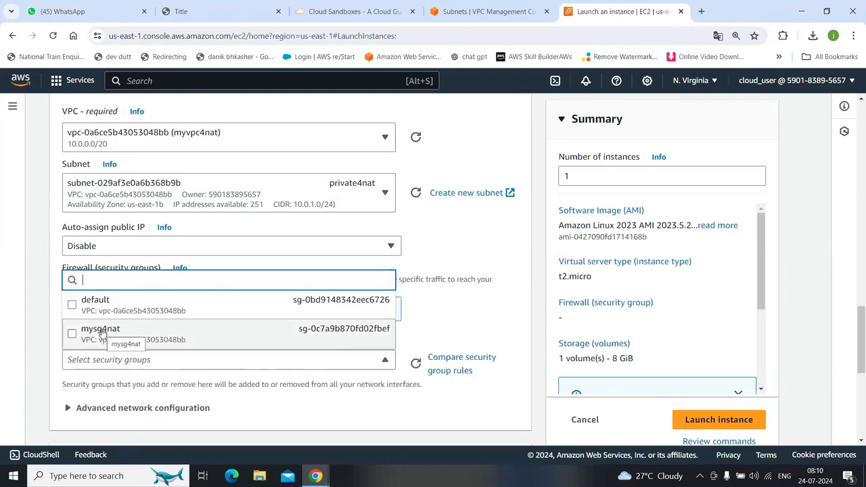
left_click(102, 333)
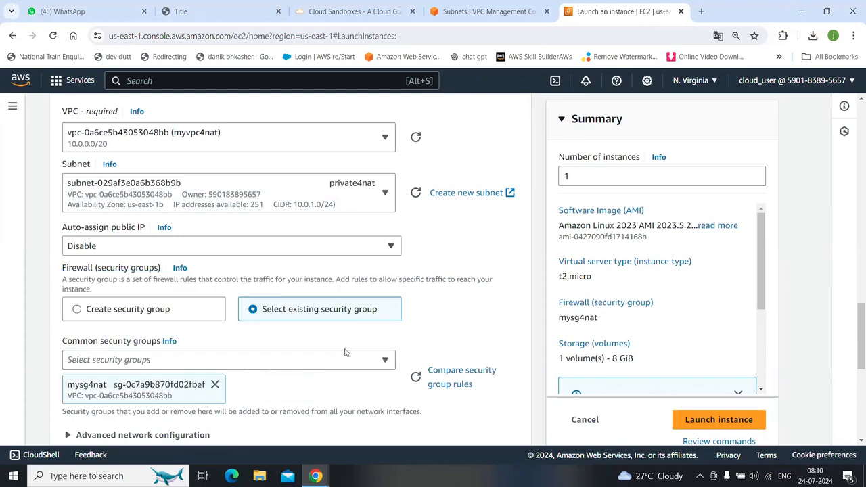
Step: Launch privateserver with the default storage, and list all instances without the instance ID filter
scroll(344, 352, "down", 5)
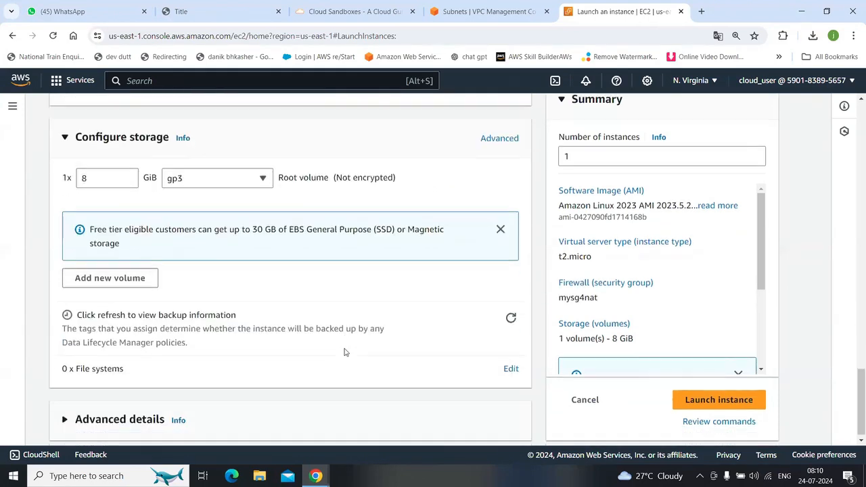
left_click(707, 394)
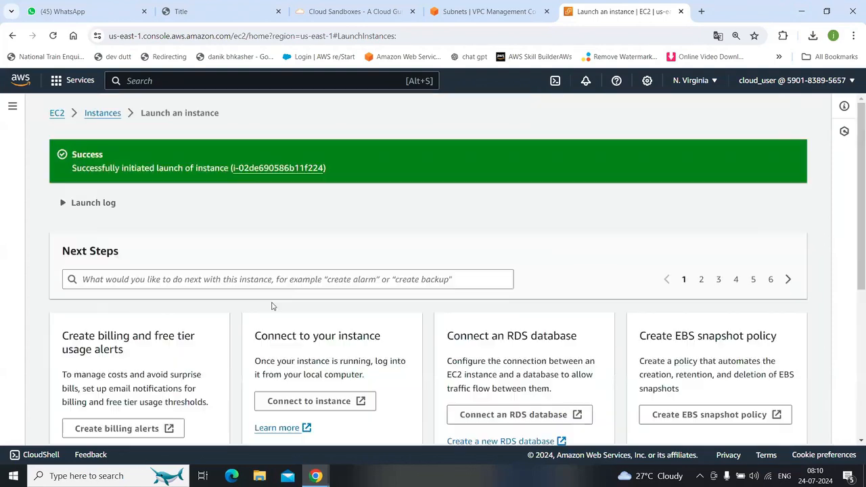
left_click(257, 170)
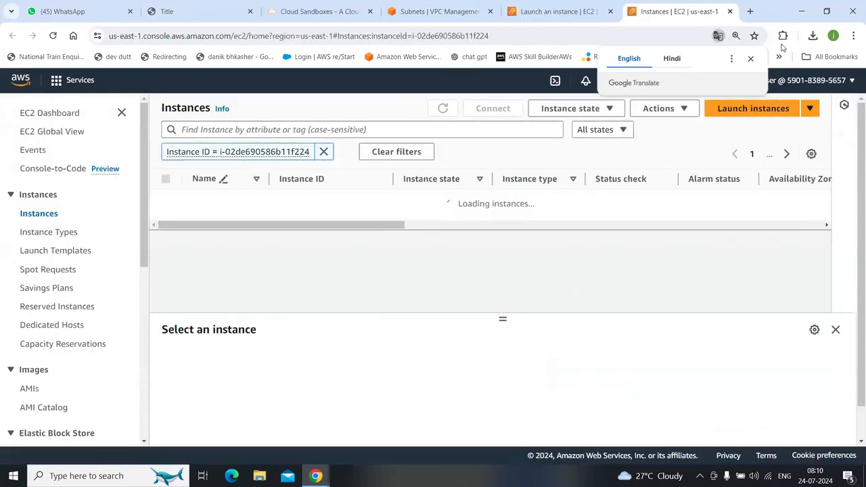
left_click(751, 59)
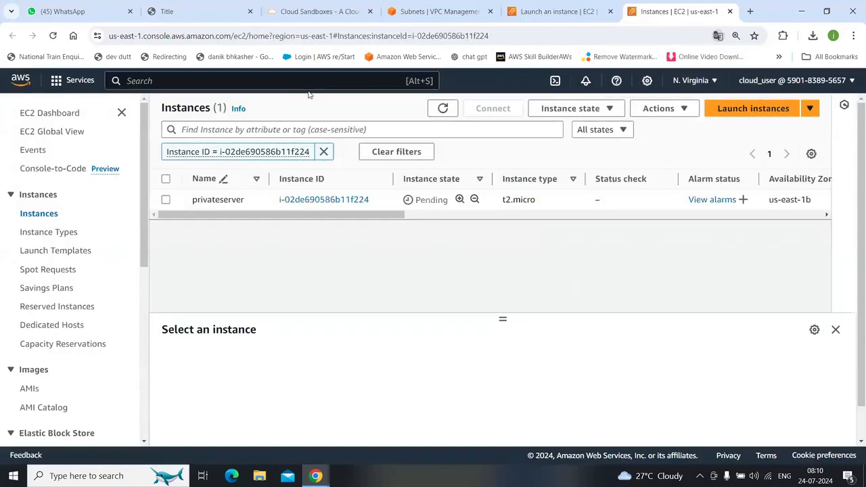
left_click(324, 153)
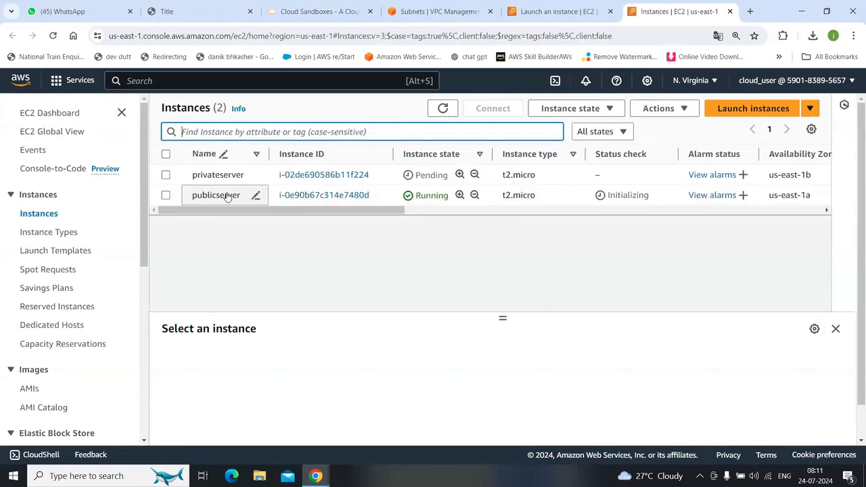
Step: Compare the public and private IPv4 addresses of publicserver and privateserver, and clear the instance selection
left_click(165, 195)
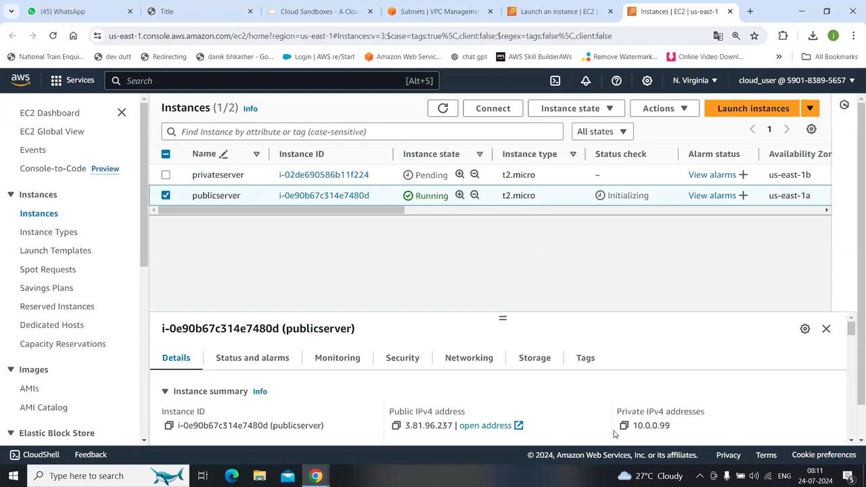
left_click(166, 174)
left_click(165, 194)
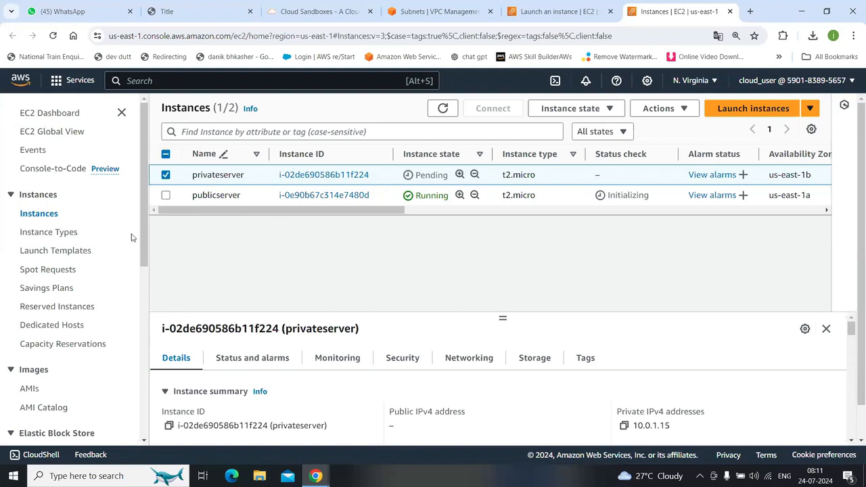
left_click(165, 195)
left_click(166, 175)
left_click(165, 154)
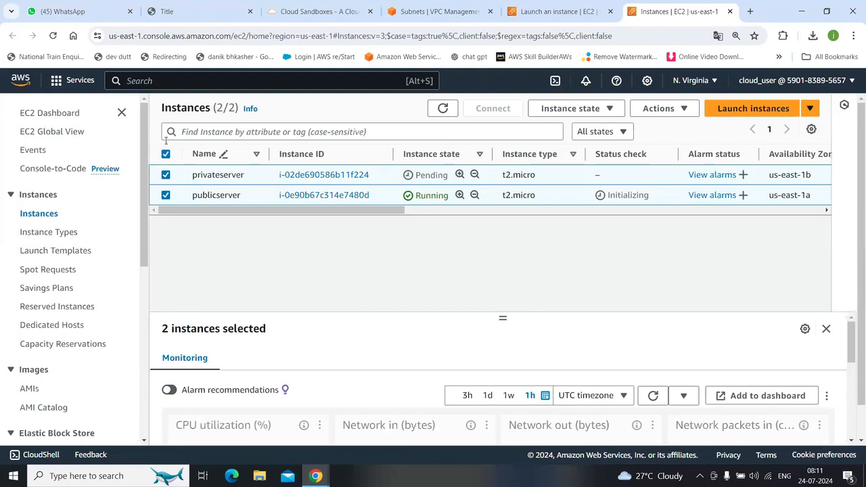
left_click(165, 154)
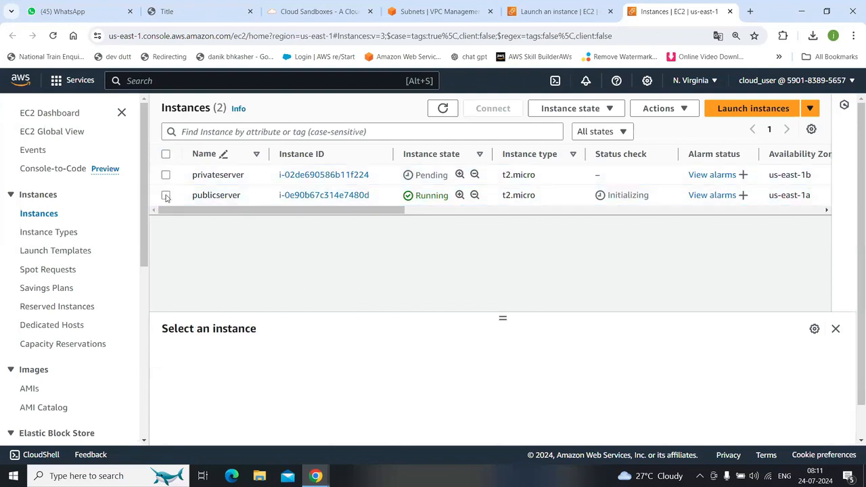
Step: Connect to publicserver through EC2 Instance Connect as ec2-user and bring its terminal into focus
left_click(166, 195)
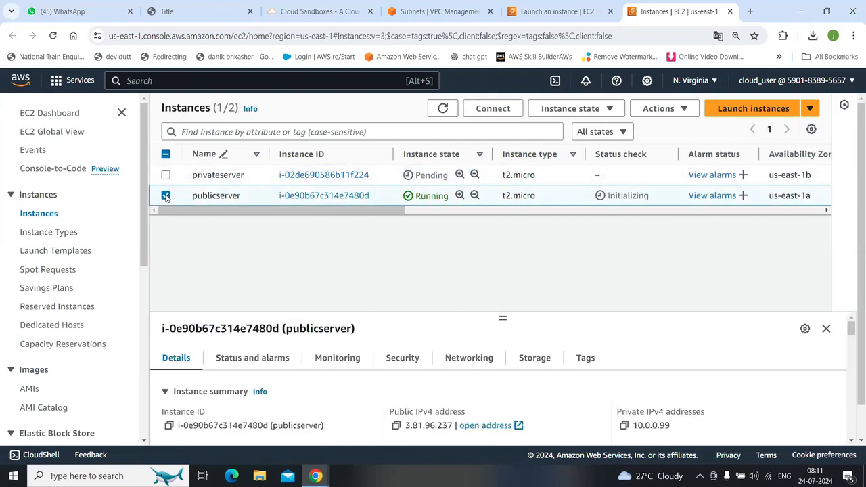
left_click(494, 108)
scroll(291, 290, "down", 2)
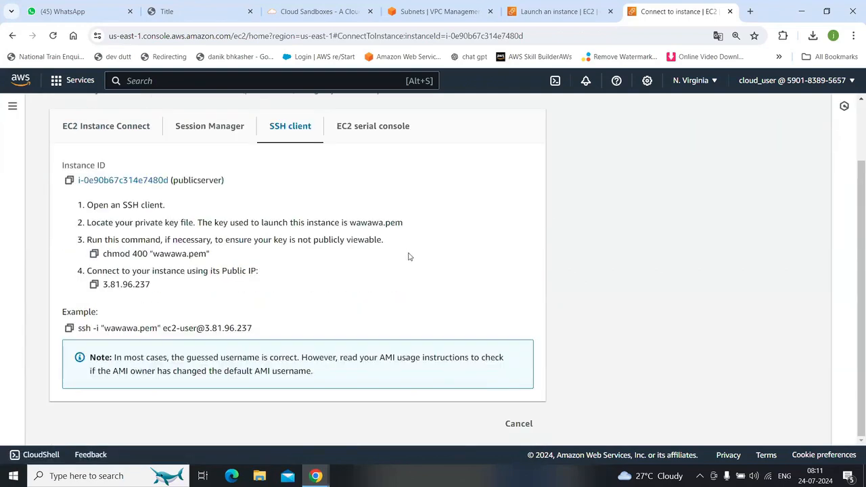
scroll(408, 257, "up", 2)
left_click(124, 207)
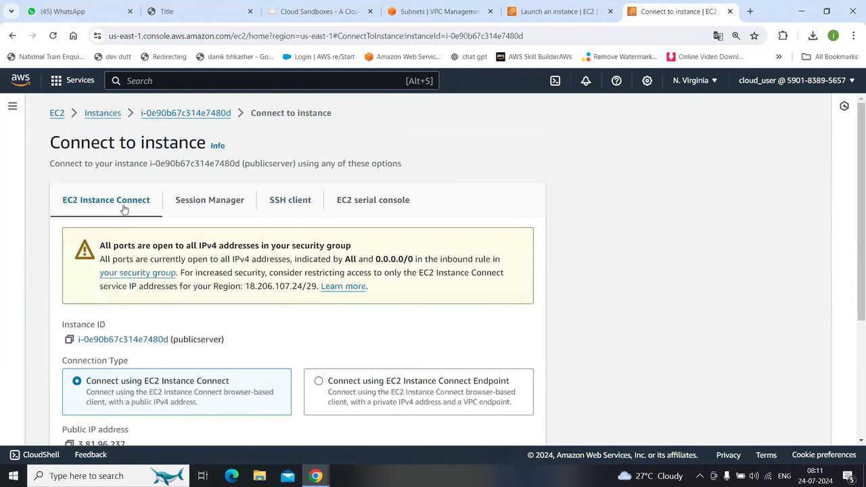
scroll(429, 271, "down", 3)
left_click(515, 423)
scroll(518, 425, "down", 3)
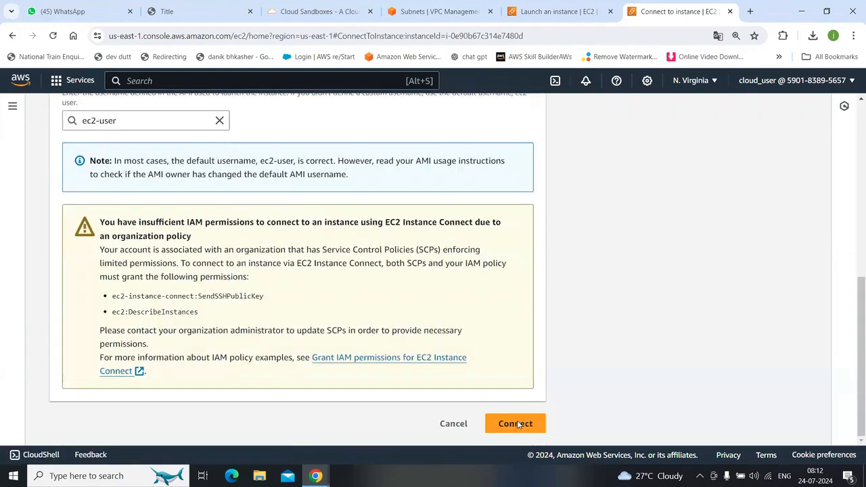
left_click(514, 422)
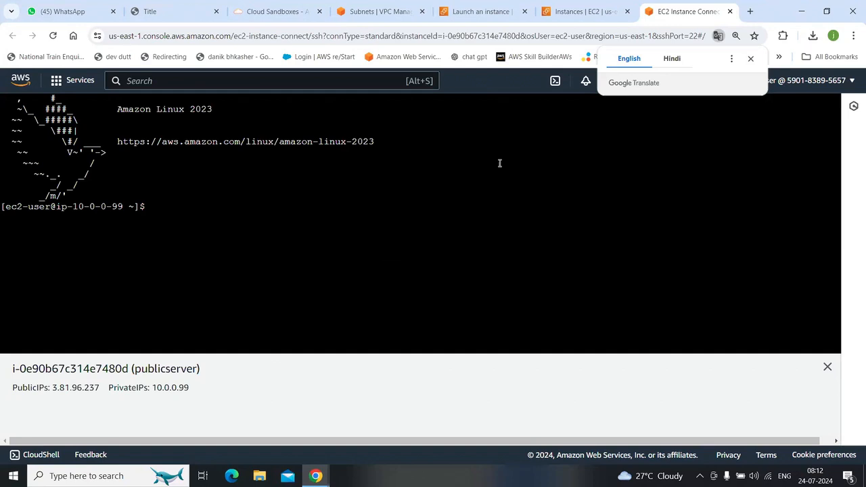
left_click(166, 242)
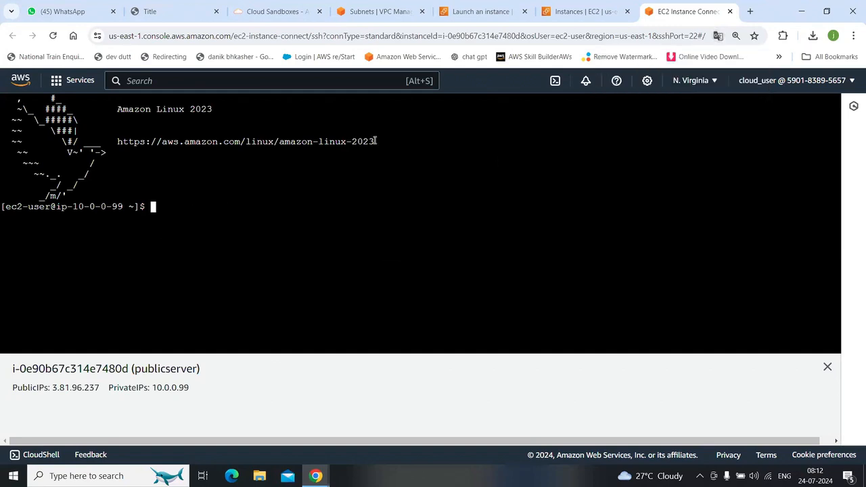
Step: Check whether privateserver can be reached through EC2 Instance Connect, reading the connection warnings, and return to the instances list
left_click(476, 11)
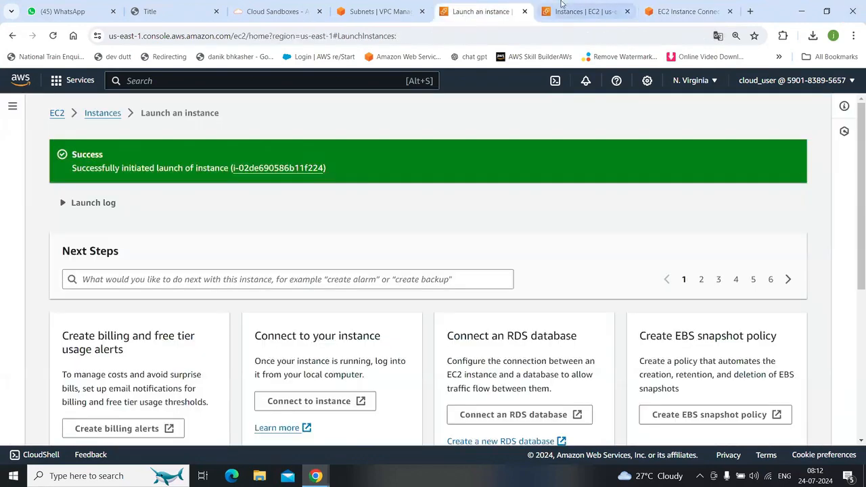
left_click(561, 4)
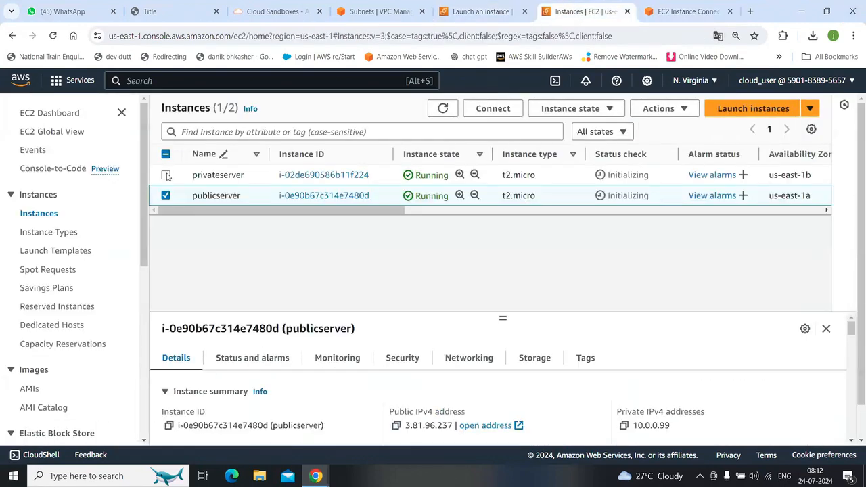
left_click(166, 175)
left_click(166, 195)
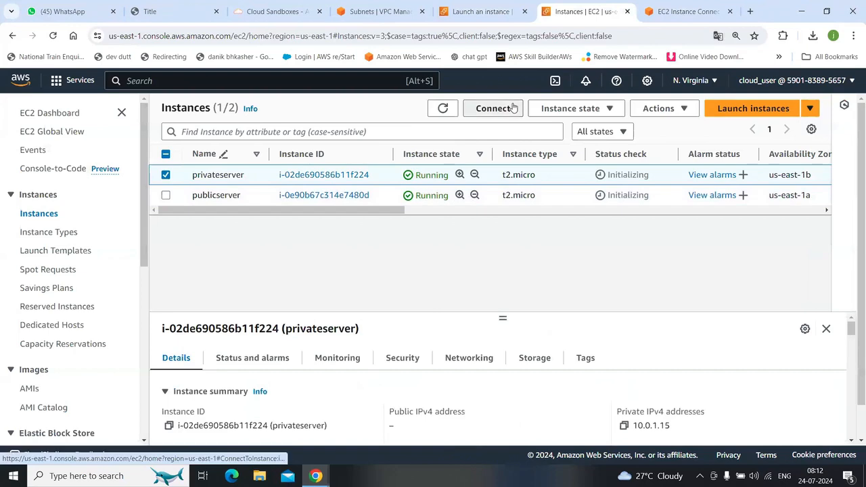
left_click(513, 108)
scroll(581, 391, "down", 10)
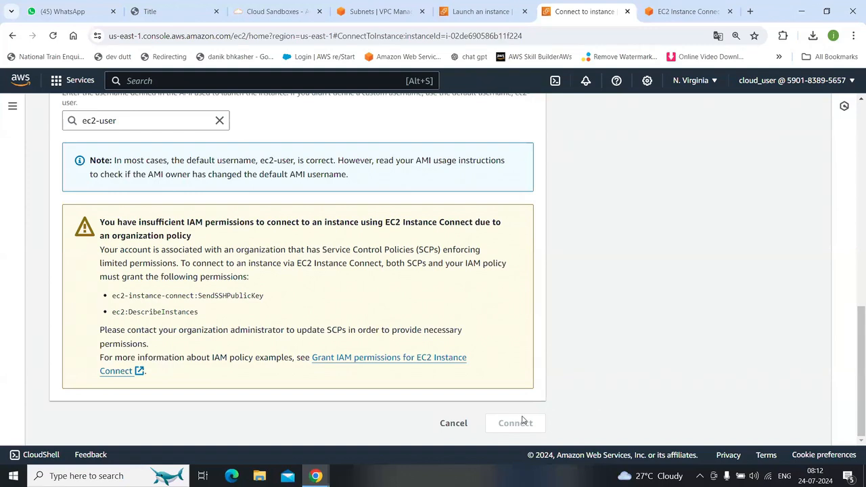
scroll(522, 420, "up", 3)
scroll(203, 296, "up", 3)
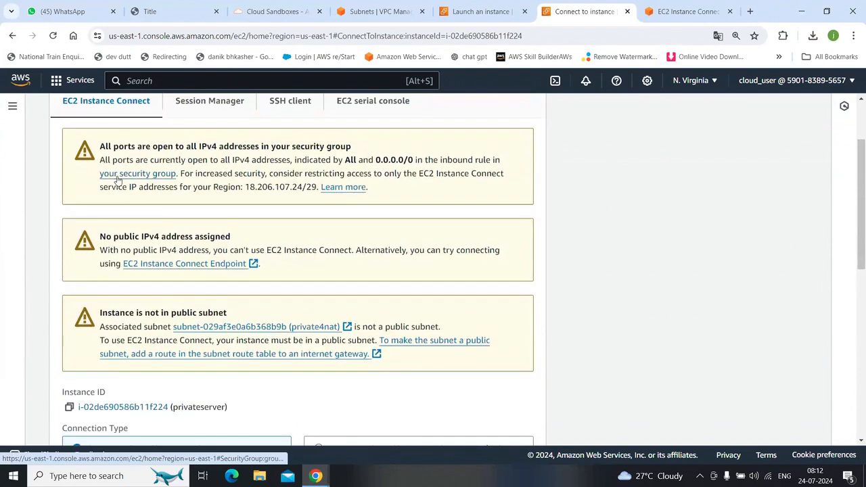
scroll(108, 156, "up", 2)
left_click(100, 112)
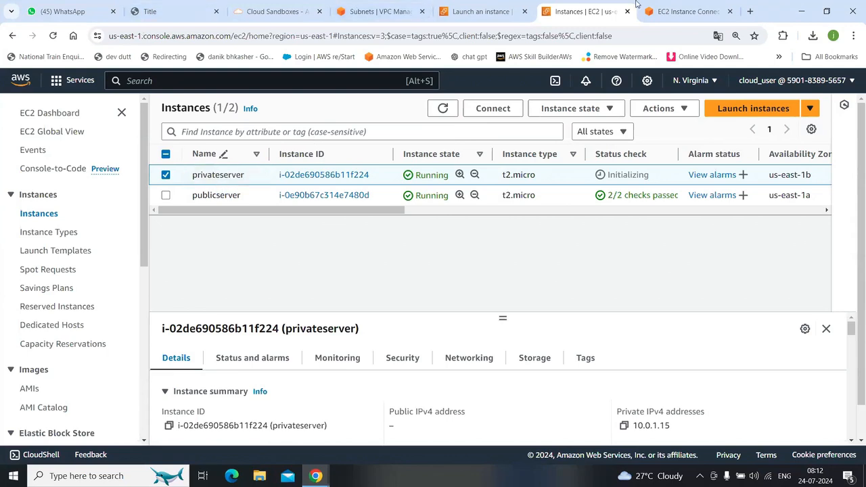
Step: Open excalidraw.com in a new browser tab
left_click(749, 11)
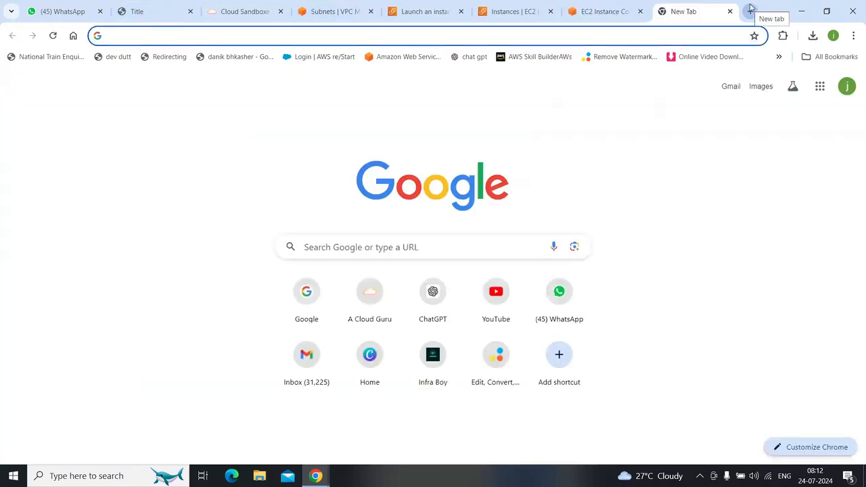
type("e")
key("Right")
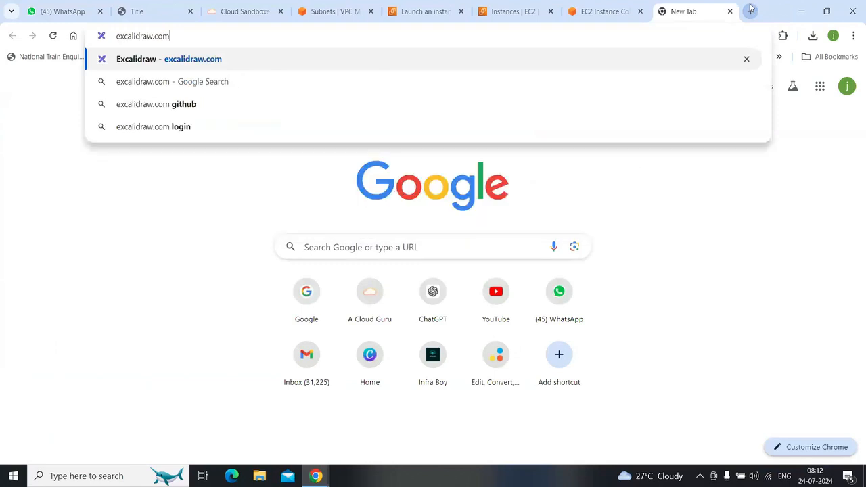
key("Return")
Step: Draw a tall red rounded rectangle in the empty canvas area below the existing notes and deselect it
scroll(512, 262, "down", 12)
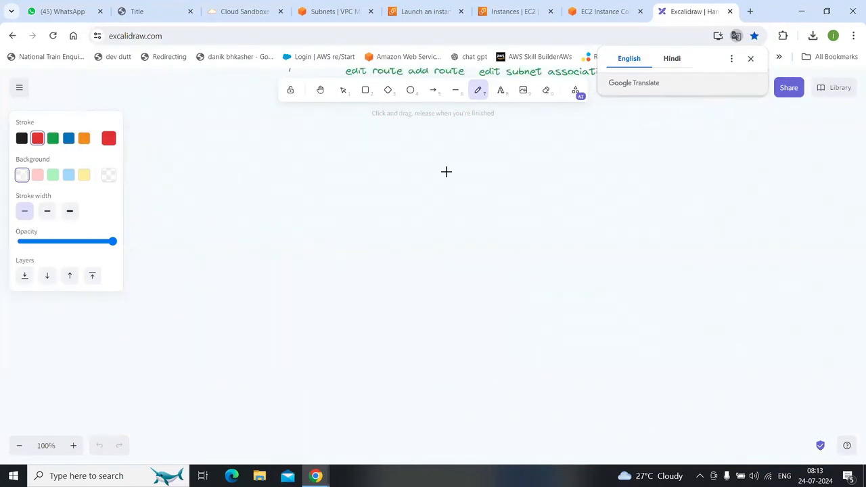
left_click(365, 90)
left_click_drag(220, 181, 330, 318)
left_click(411, 311)
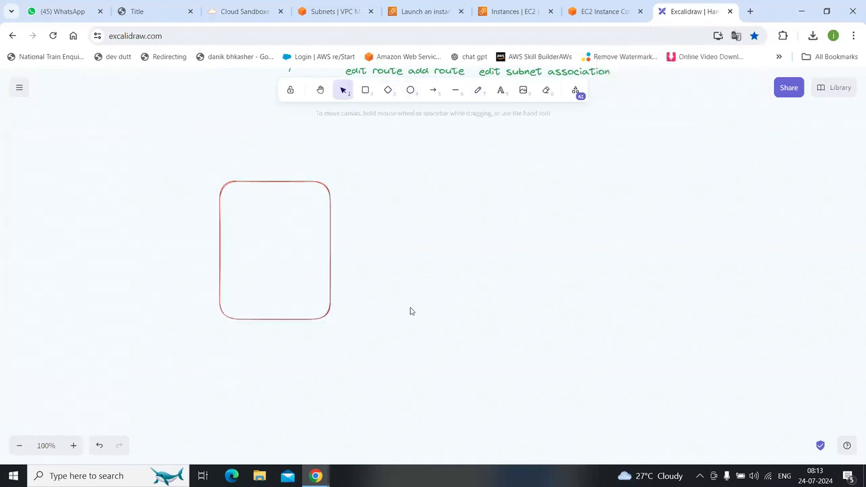
Step: Draw a second tall red rounded rectangle in the empty canvas area well to the right of the first one
left_click(366, 90)
left_click_drag(587, 160, 683, 315)
left_click(457, 207)
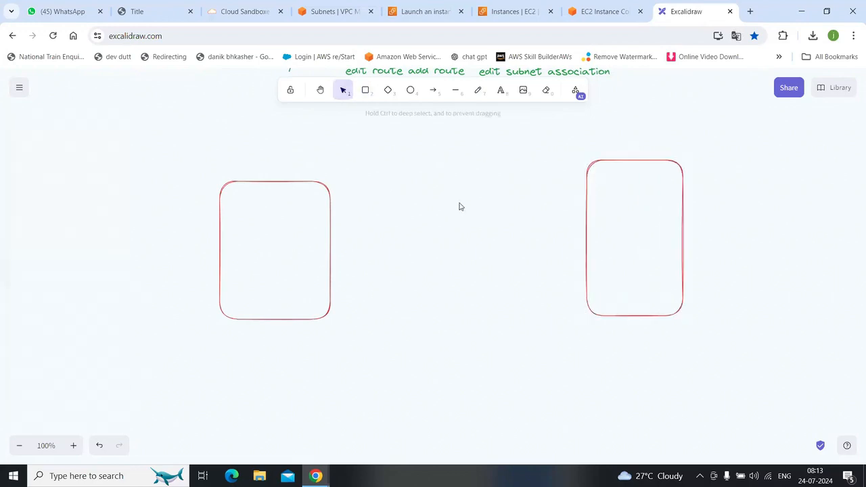
Step: Add the text "public" inside the first red rectangle and "private" inside the second one
left_click(500, 90)
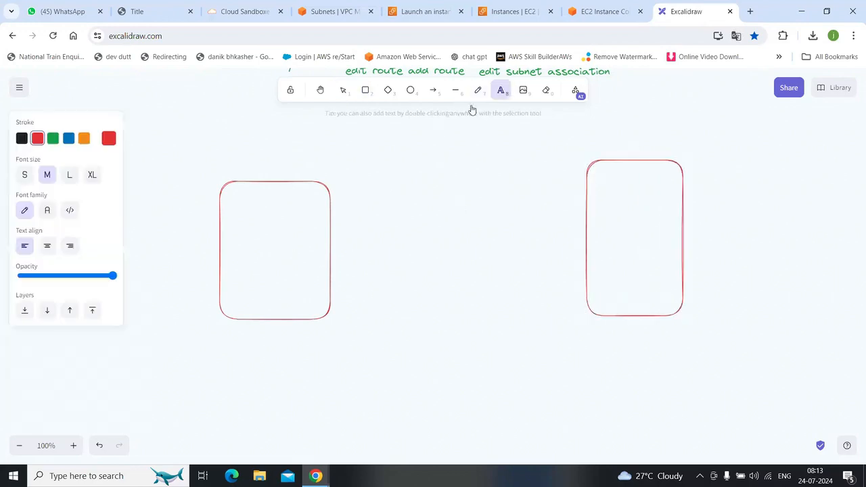
left_click(233, 275)
type("public")
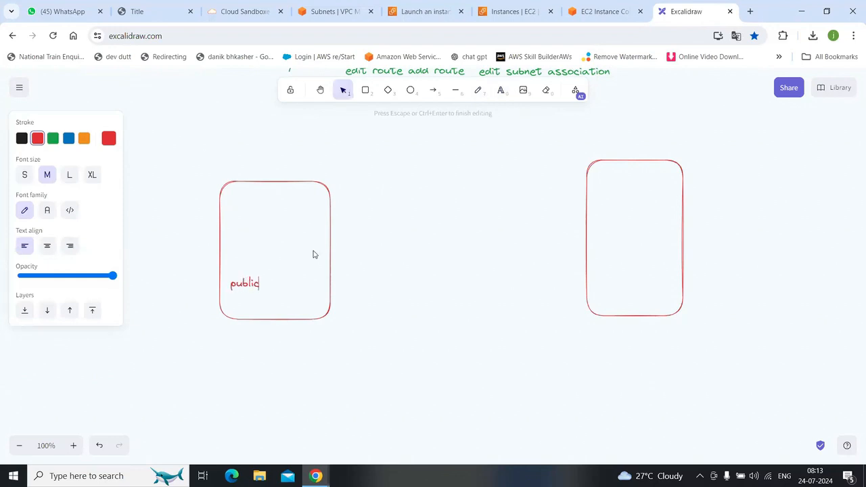
left_click(711, 341)
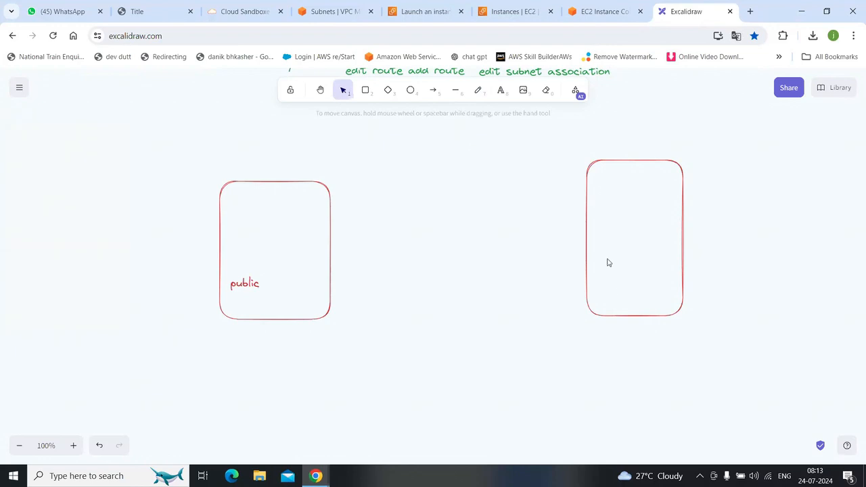
left_click(502, 90)
left_click(607, 272)
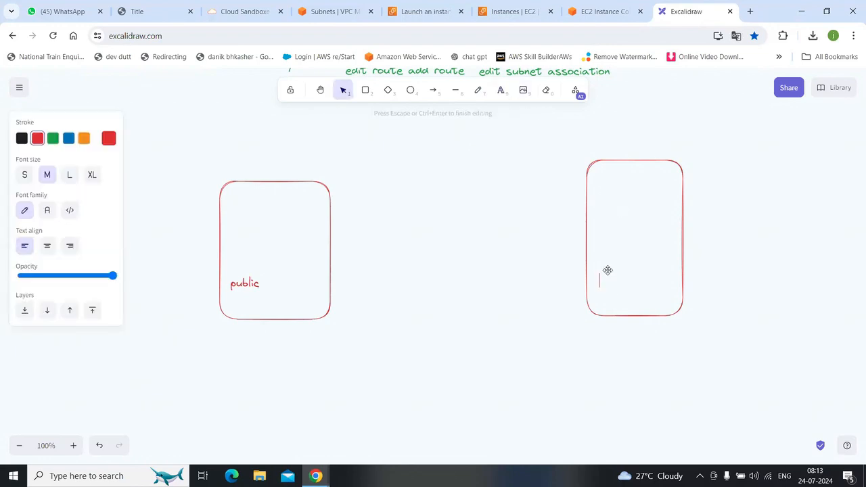
type("private")
left_click(663, 280)
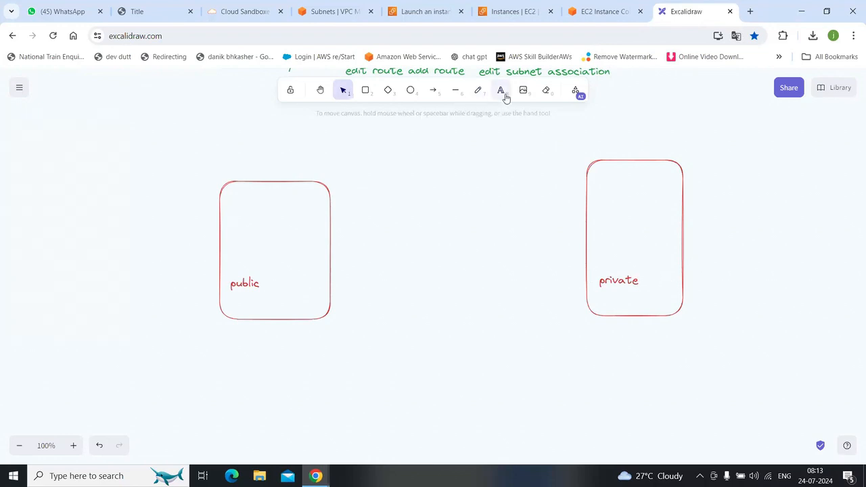
Step: Draw a large red rounded rectangle enclosing both the public and private boxes
left_click(365, 90)
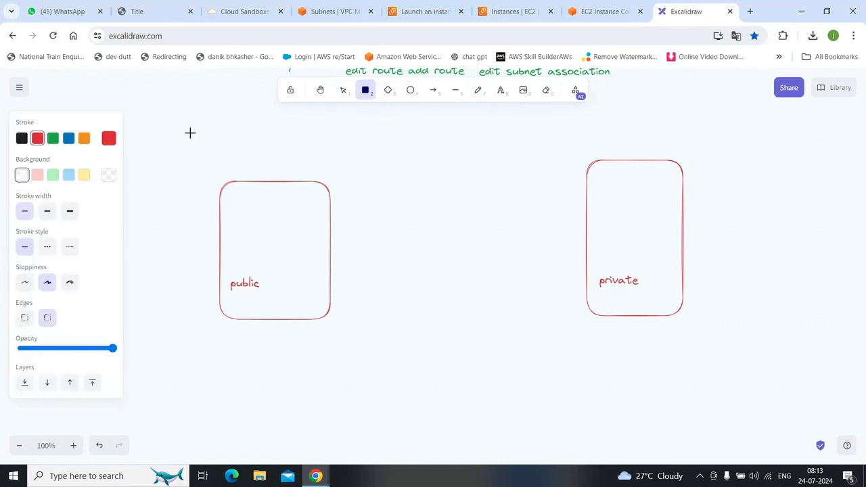
left_click_drag(190, 132, 717, 347)
left_click(437, 189)
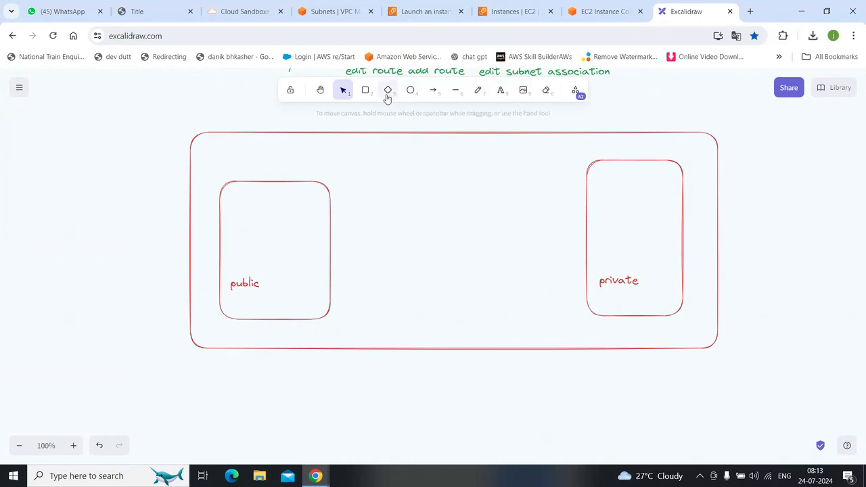
Step: Draw freehand arrows from outside the large frame toward the public box and from the private box to the public box
left_click(476, 92)
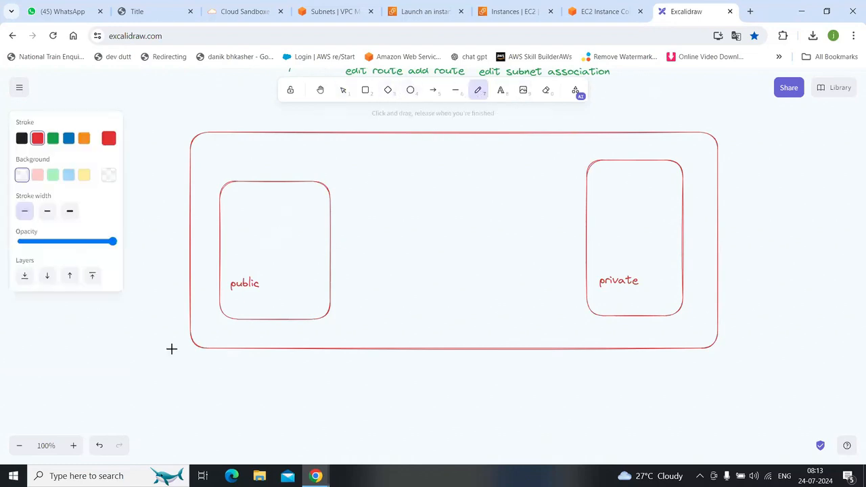
mouse_move(144, 379)
left_mouse_down()
mouse_move(209, 331)
mouse_move(209, 321)
mouse_move(213, 334)
left_mouse_up()
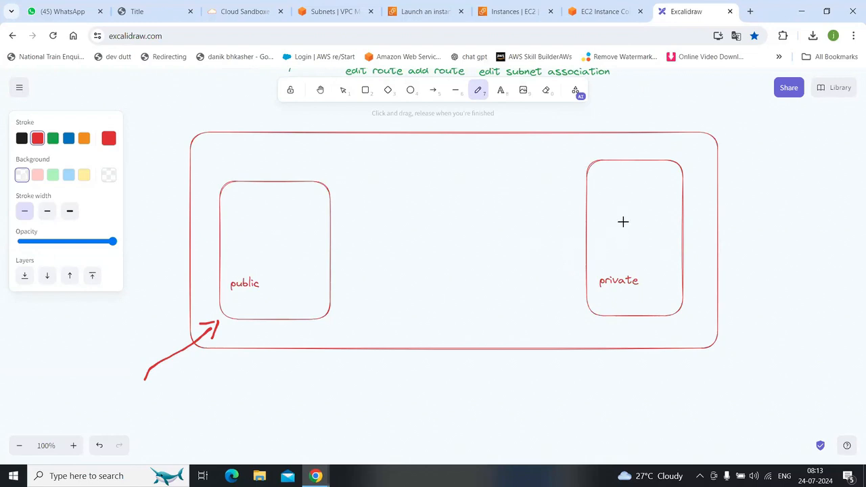
mouse_move(570, 226)
left_mouse_down()
mouse_move(350, 226)
mouse_move(365, 242)
left_mouse_up()
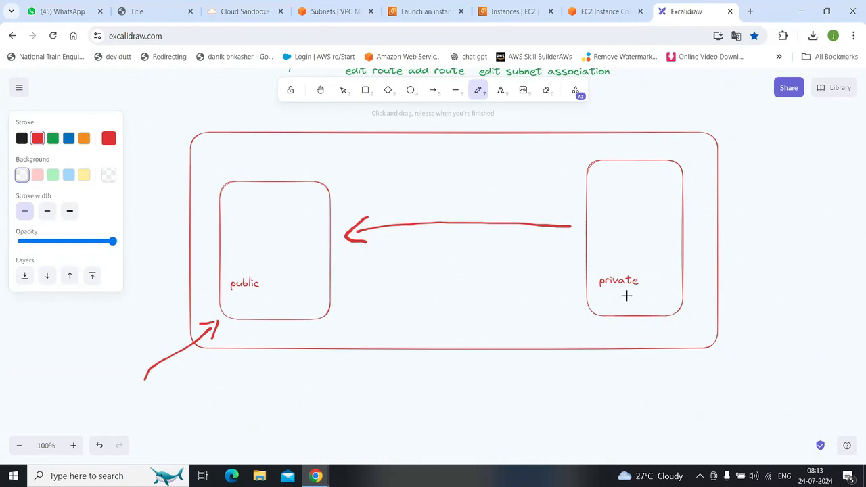
Step: Underline both box labels with double strokes, and sketch an arrow from public to private with a double-headed arrow below it
mouse_move(616, 296)
left_mouse_down()
mouse_move(656, 293)
mouse_move(639, 306)
mouse_move(660, 306)
left_mouse_up()
left_click_drag(238, 298, 276, 304)
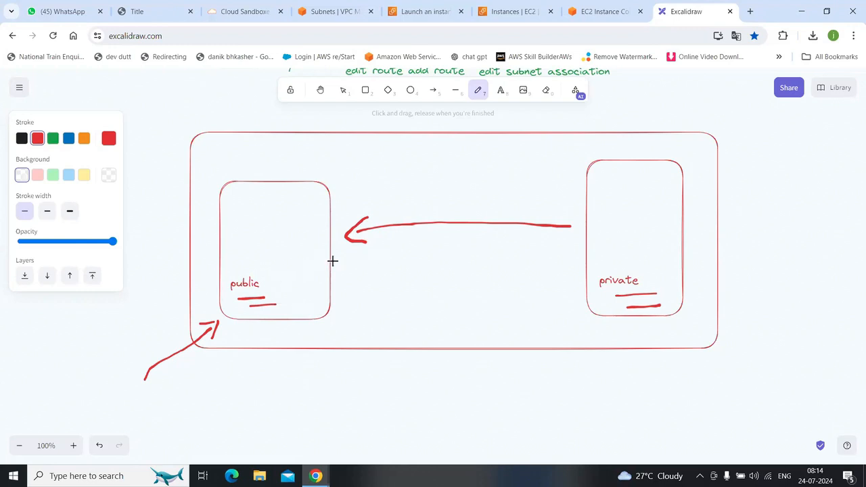
mouse_move(330, 261)
left_mouse_down()
mouse_move(570, 256)
mouse_move(549, 270)
left_mouse_up()
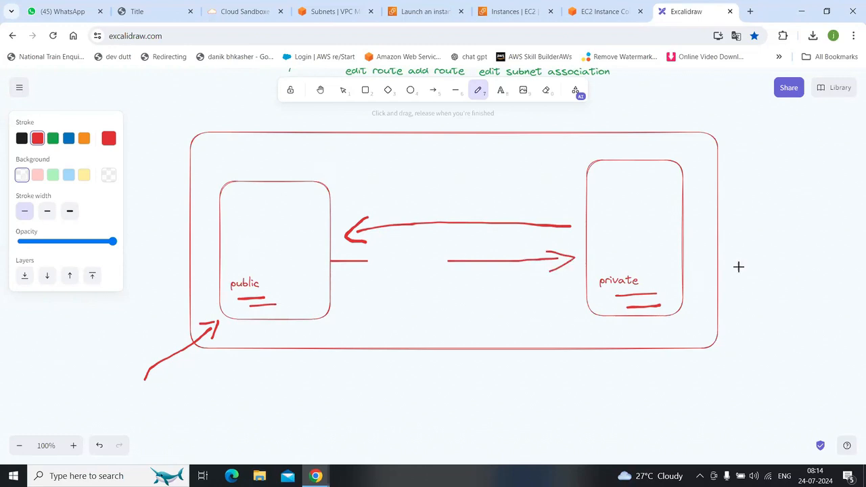
mouse_move(413, 293)
left_mouse_down()
mouse_move(484, 291)
mouse_move(481, 302)
left_mouse_up()
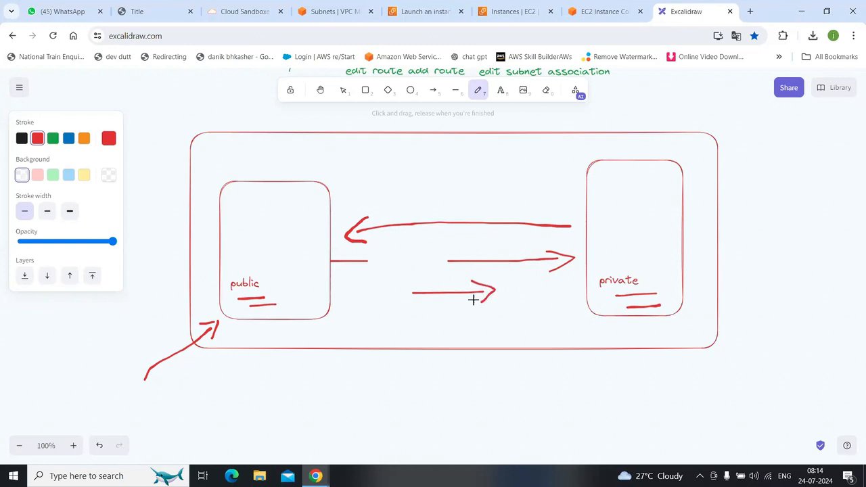
left_click_drag(422, 280, 440, 296)
Step: Add the text "remote" inside the public box above its label
left_click(500, 90)
left_click(232, 214)
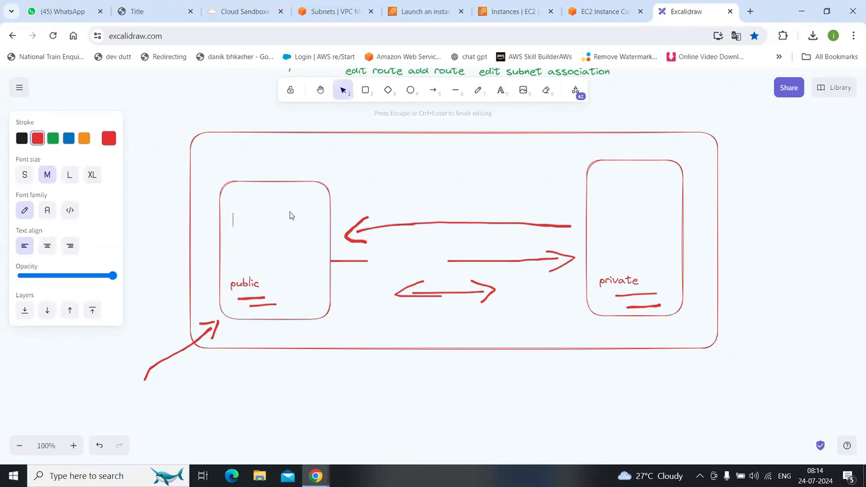
type("remote")
left_click(371, 211)
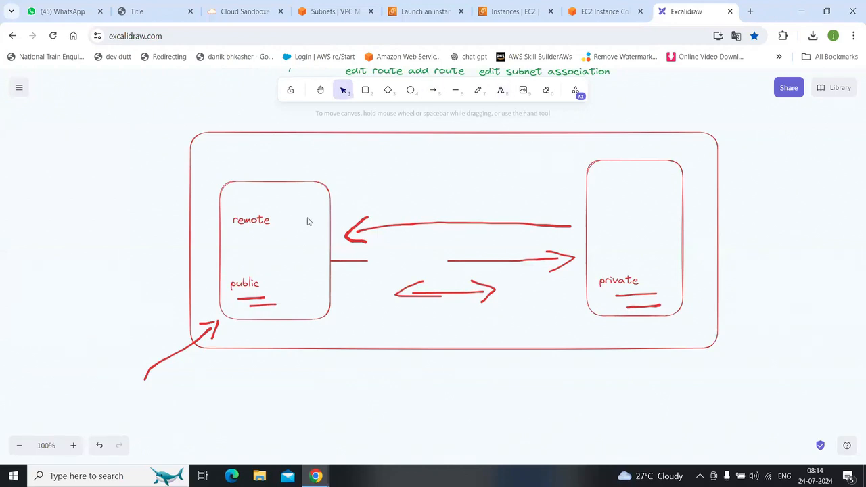
Step: Sketch a freehand arrow from the public box toward the private box above the existing arrows, with a short stroke near its start
left_click(479, 90)
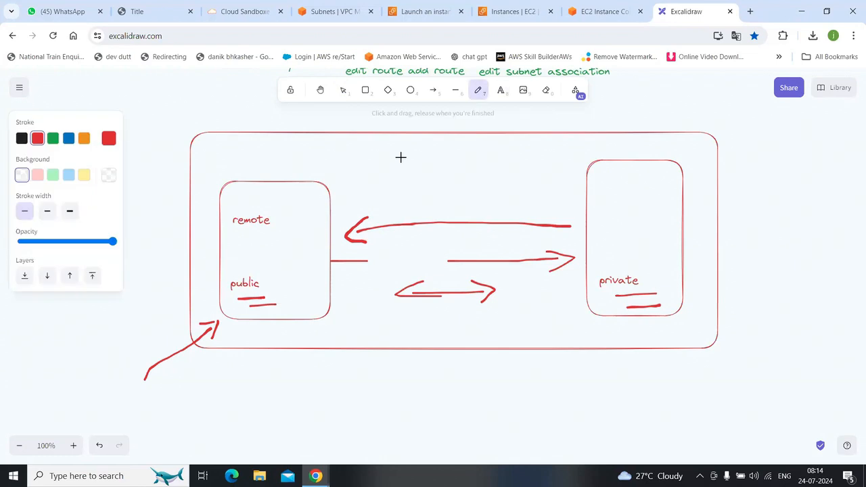
mouse_move(342, 187)
left_mouse_down()
mouse_move(521, 179)
mouse_move(511, 184)
left_mouse_up()
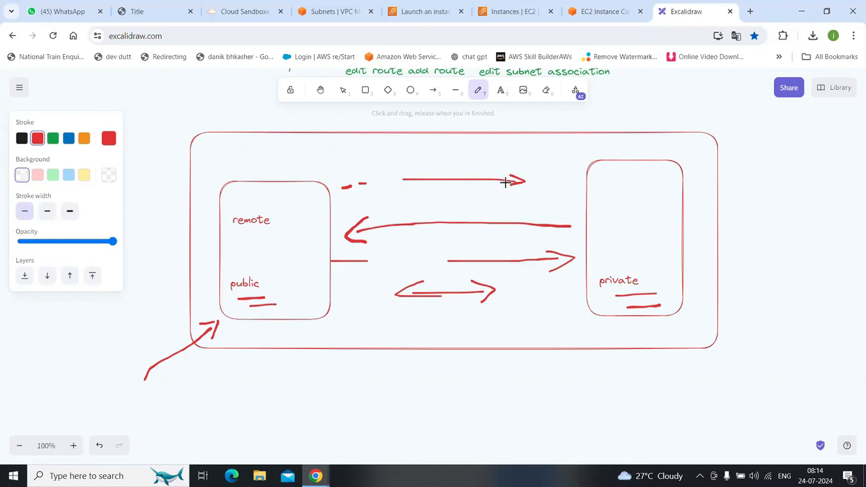
mouse_move(411, 170)
left_mouse_down()
mouse_move(400, 178)
mouse_move(414, 186)
left_mouse_up()
Step: Open the connection options for privateserver and review the SSH client instructions with the key file name and example command
left_click(605, 11)
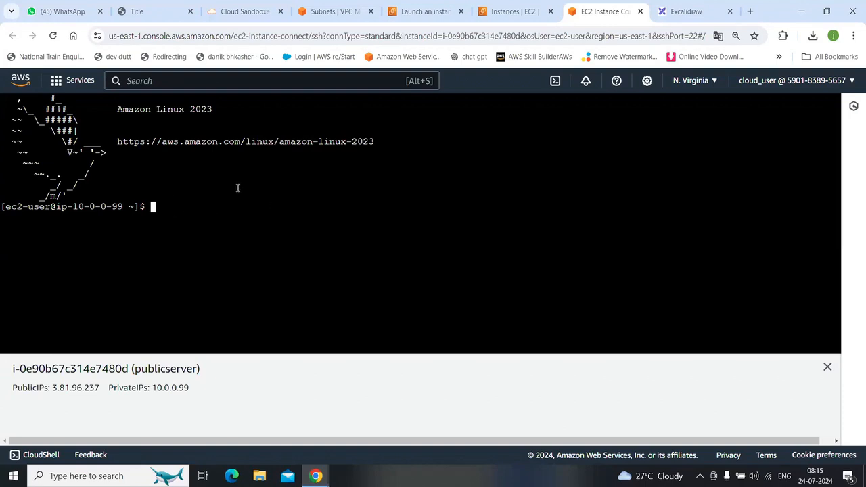
left_click(517, 11)
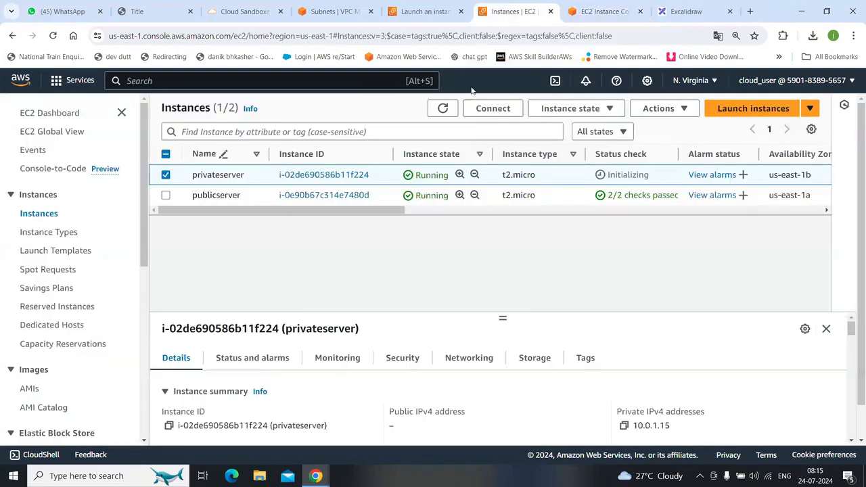
left_click(492, 110)
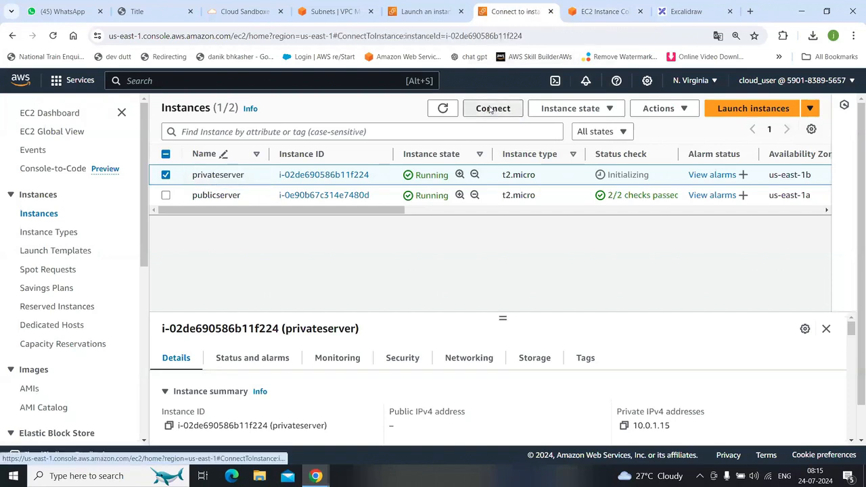
scroll(305, 250, "down", 5)
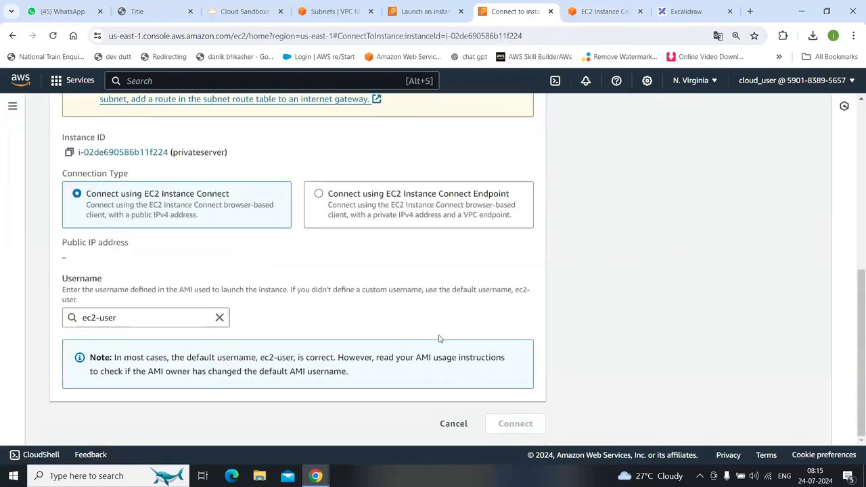
scroll(292, 272, "up", 4)
scroll(292, 271, "up", 2)
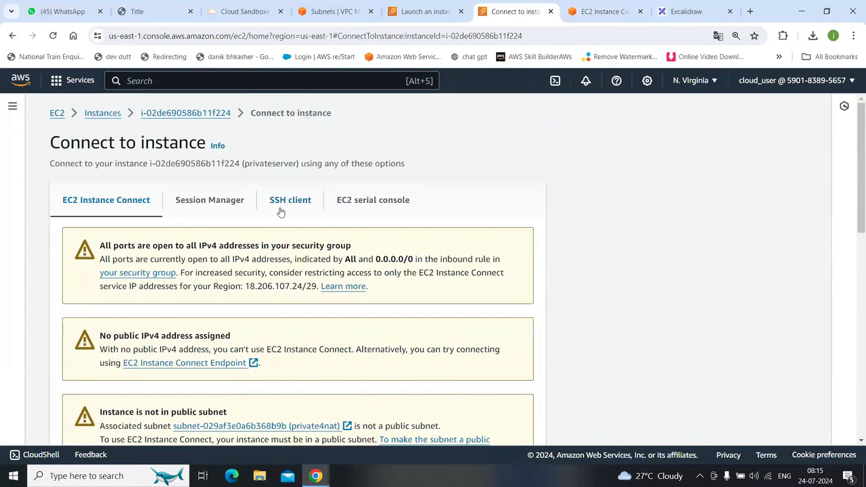
left_click(288, 204)
scroll(288, 206, "down", 1)
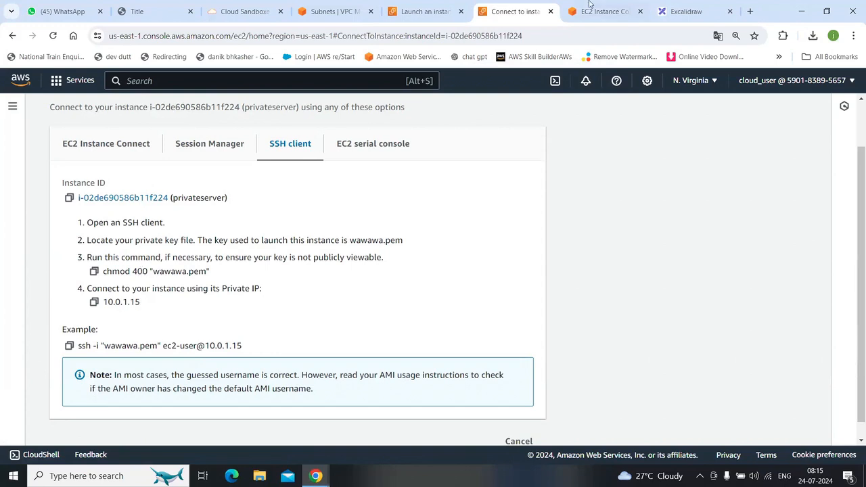
Step: Return to the publicserver terminal and check the browser's recent downloads for the key file
left_click(612, 9)
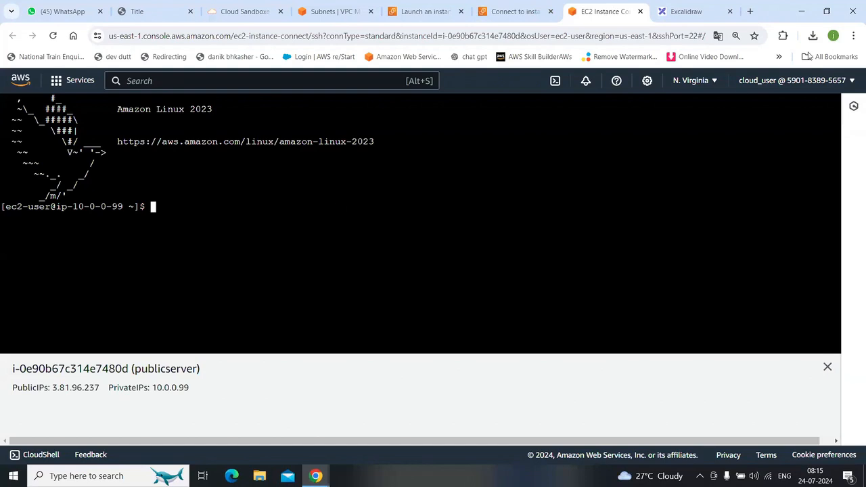
left_click(812, 35)
left_click(501, 162)
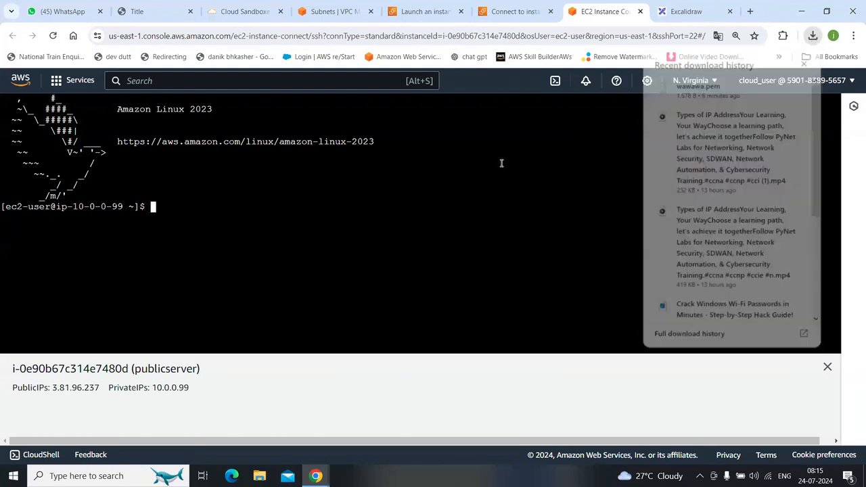
Step: Open wawawa.pem from the Downloads folder in Notepad, copy its entire contents and close the file
left_click(262, 478)
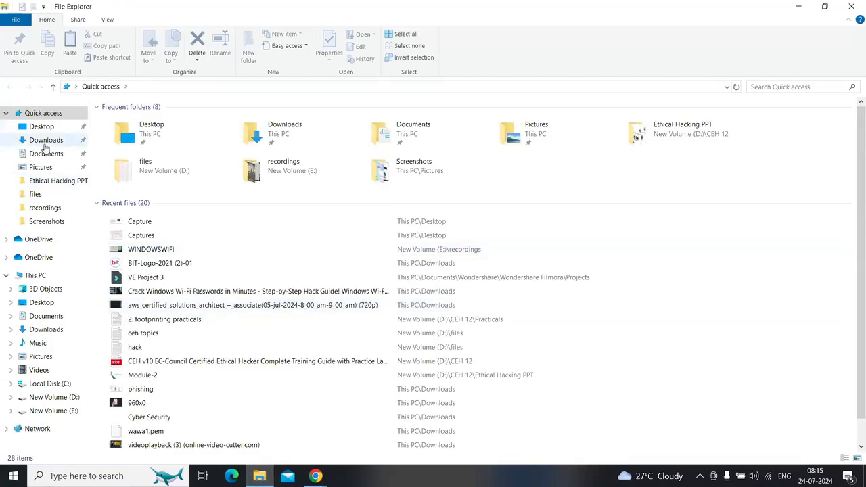
left_click(46, 142)
left_click(150, 130)
right_click(150, 132)
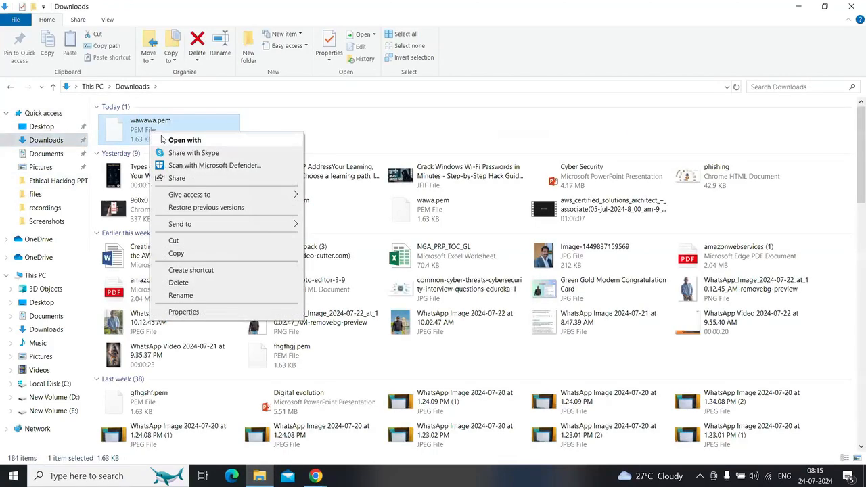
left_click(229, 141)
left_click(379, 166)
left_click(340, 252)
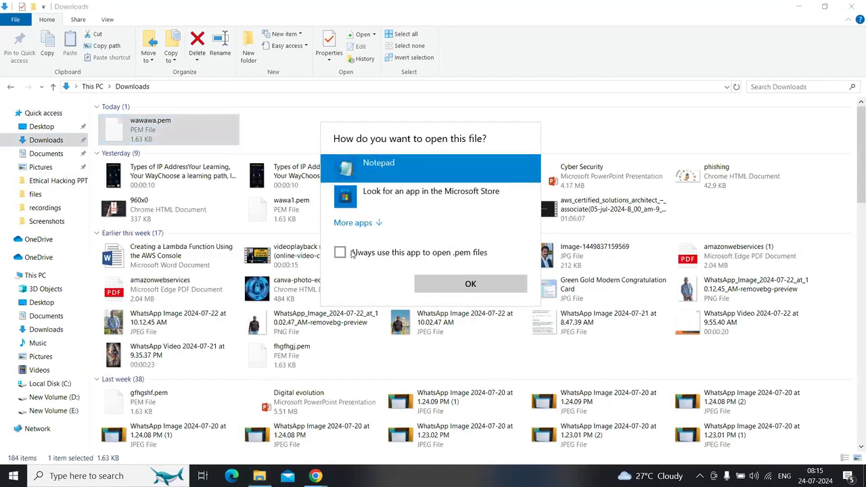
left_click(472, 284)
key("ctrl+a")
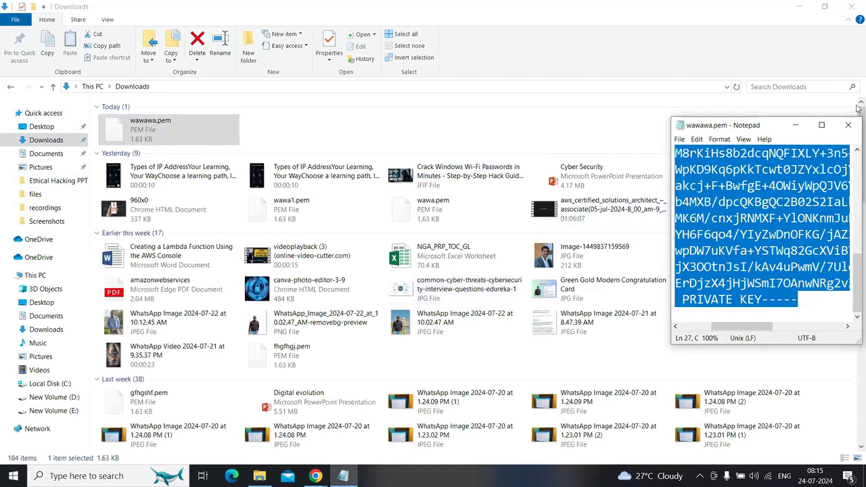
left_click(846, 129)
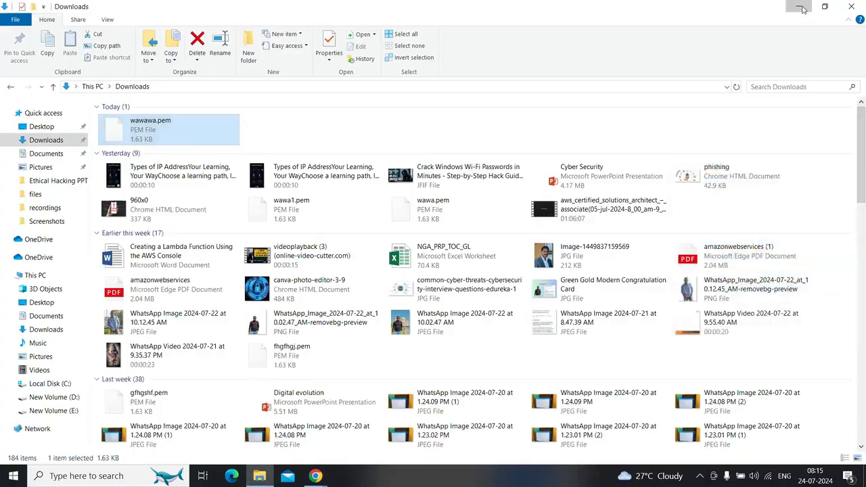
Step: Switch back to the publicserver terminal and create a new file named key.pem in vi
key("alt+Tab")
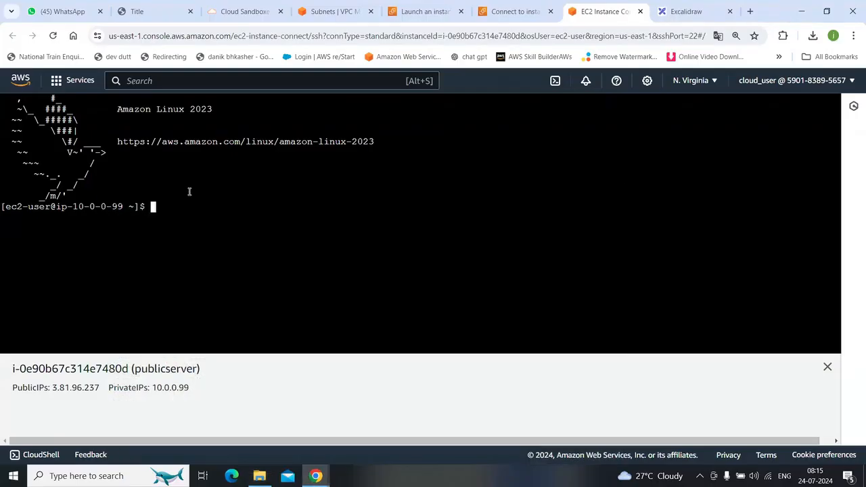
type("vi key.pam")
key("BackSpace")
key("BackSpace")
type("em")
key("Return")
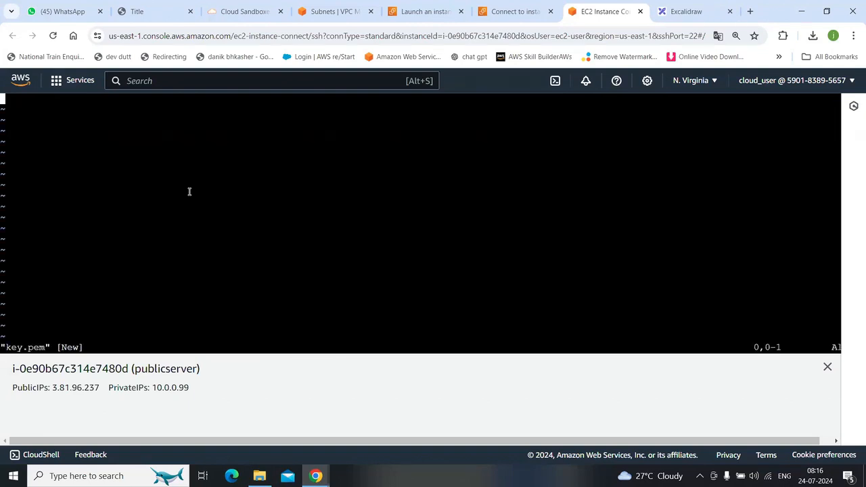
Step: Enter insert mode in key.pem and paste the copied RSA private key
key("i")
right_click(128, 185)
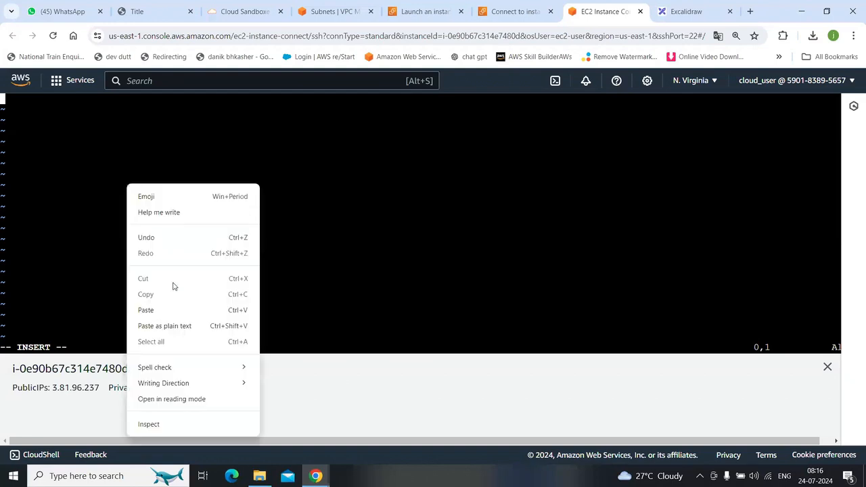
left_click(166, 310)
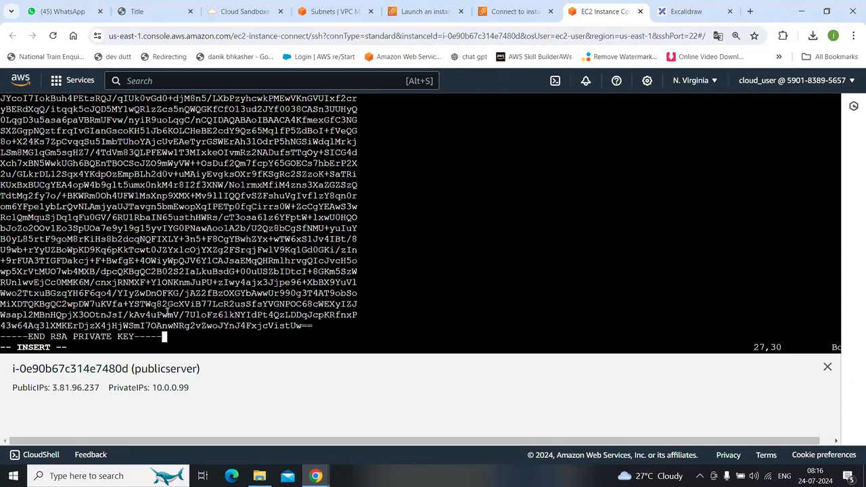
Step: Save key.pem, quit vi and list the files in the home directory
key("Escape")
type(":wq")
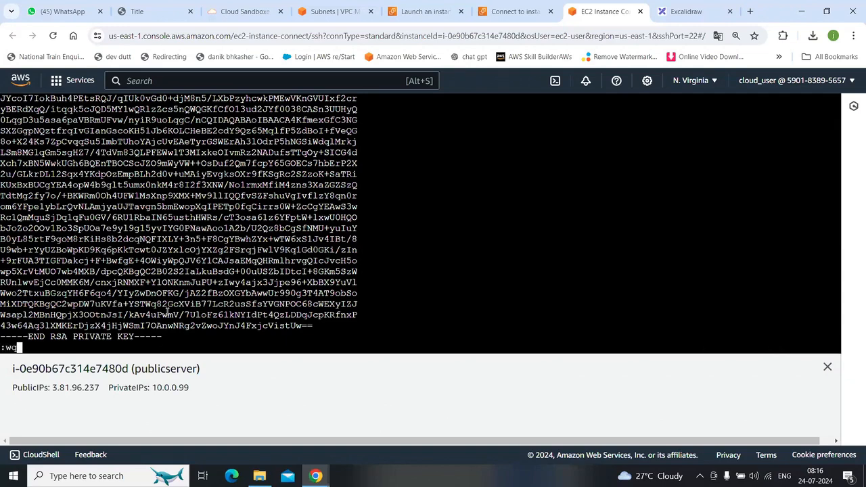
key("Return")
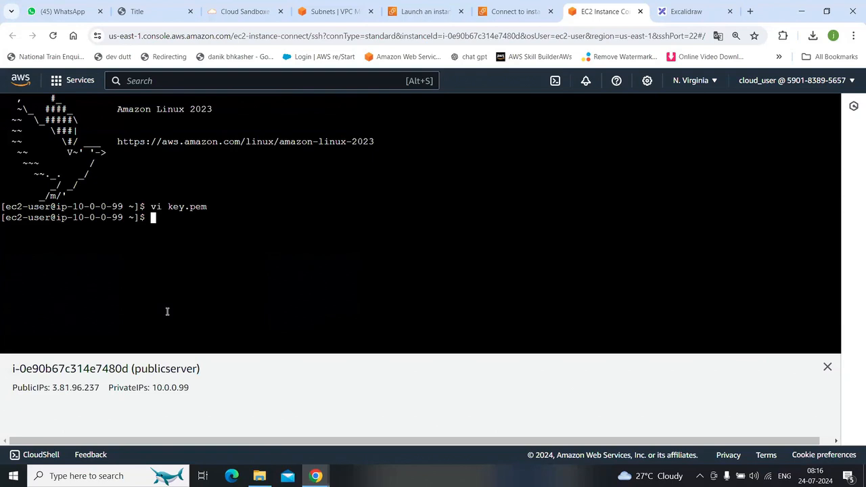
type("ls")
key("Return")
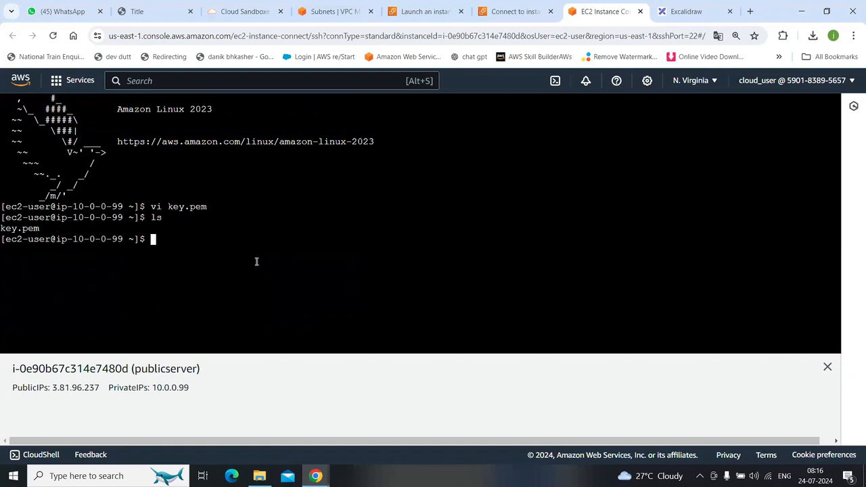
Step: Copy the example SSH command from privateserver's connection page and paste it after sudo in the publicserver terminal
left_click(515, 14)
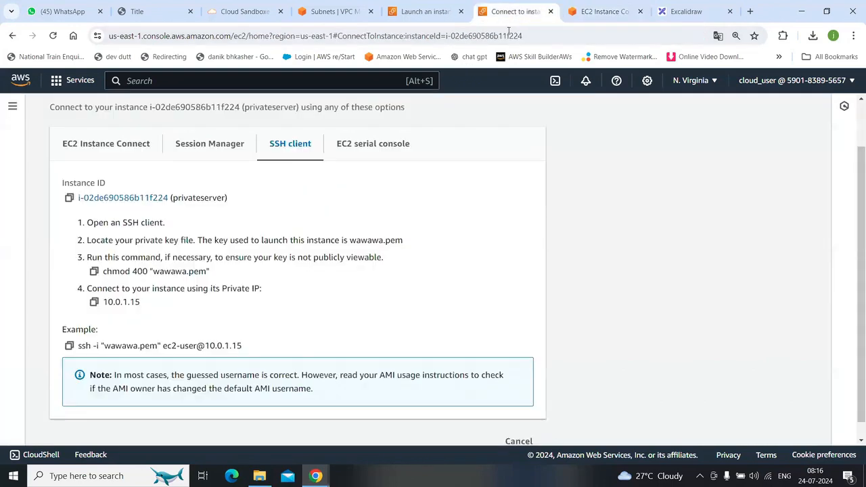
left_click(69, 346)
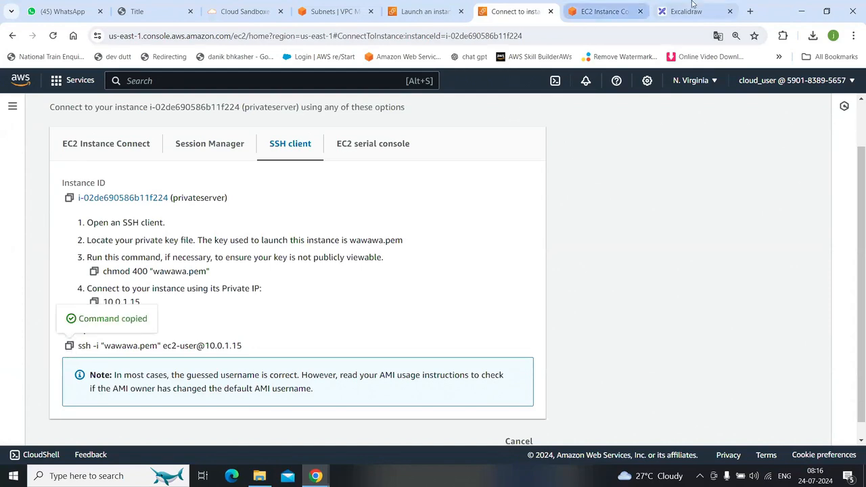
left_click(602, 11)
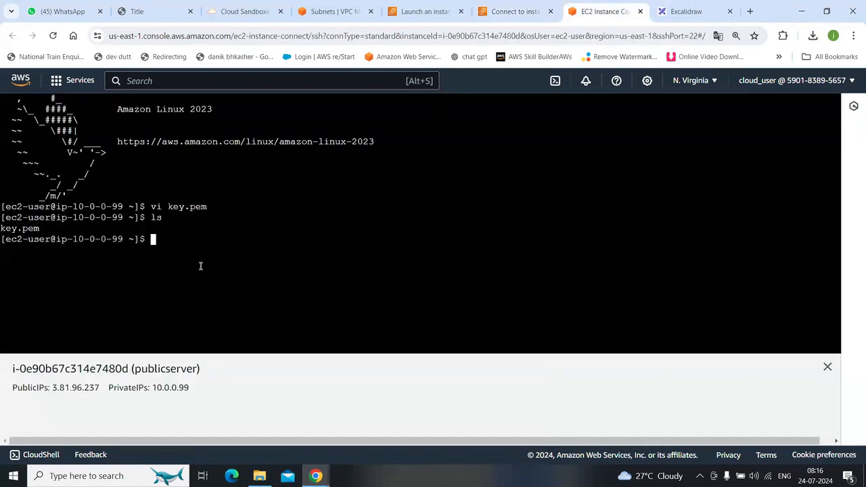
type("sudo")
right_click(189, 235)
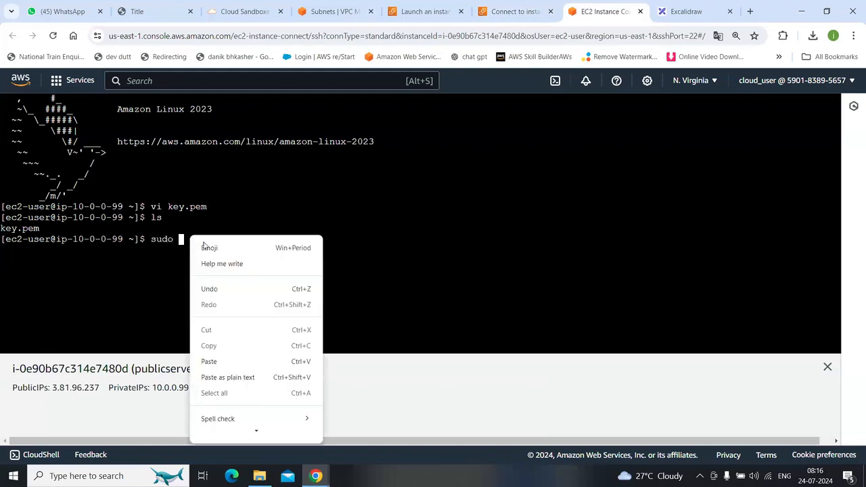
left_click(233, 363)
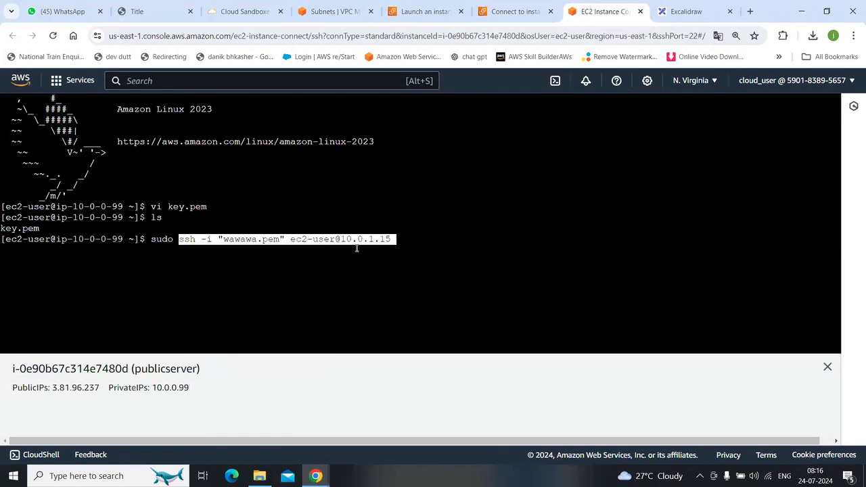
Step: Change the key file name in the pasted SSH command from wawawa.pem to key.pem
key("Left")
key("Left")
key("Left")
key("Left")
key("Left")
key("Left")
key("Left")
key("Left")
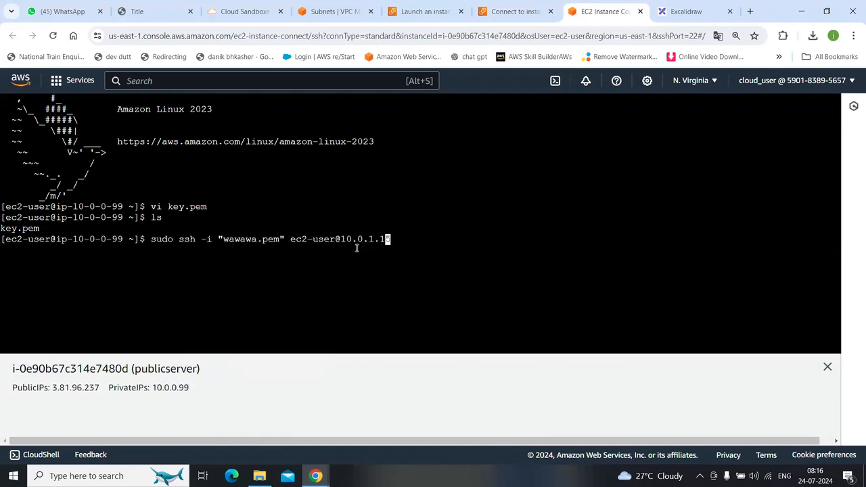
key("Left")
key("Left")
key("Left")
key("Left")
key("Left")
key("Left")
key("Left")
key("Left")
key("Left")
key("Left")
key("Left")
key("Left")
key("Left")
key("Left")
key("Left")
key("Left")
key("BackSpace")
key("BackSpace")
key("BackSpace")
key("BackSpace")
key("BackSpace")
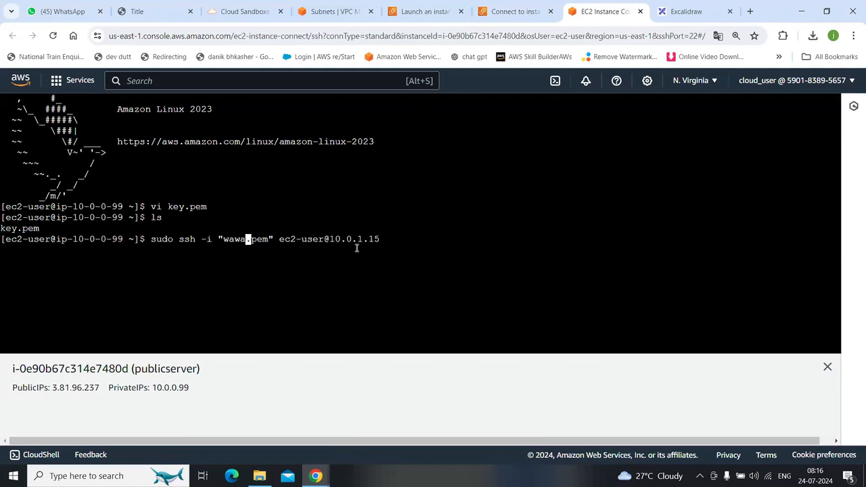
key("BackSpace")
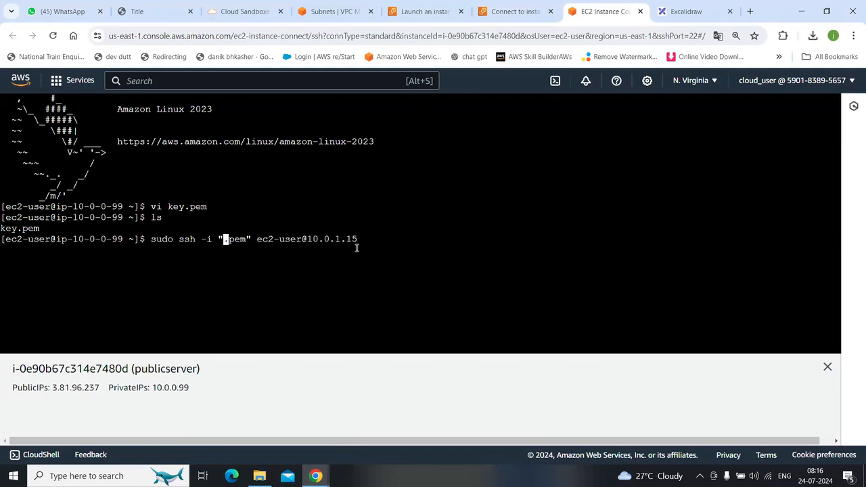
type("key")
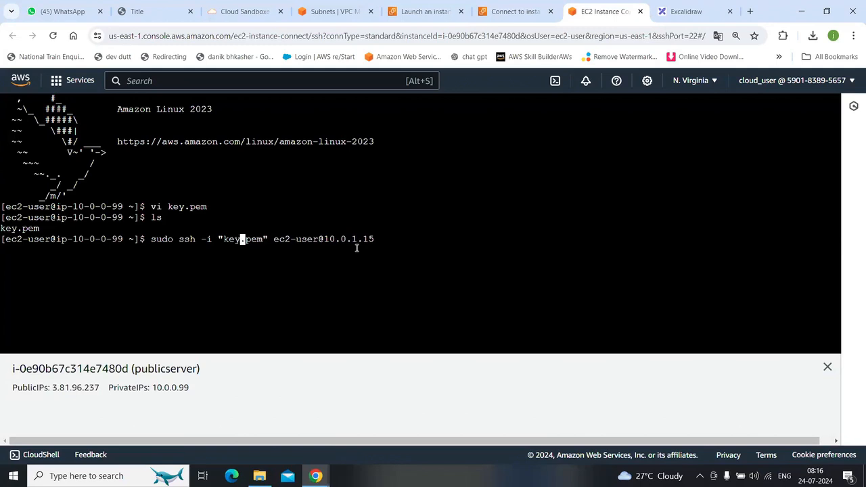
key("Right")
key("Right")
key("Right")
key("Right")
key("End")
key("Return")
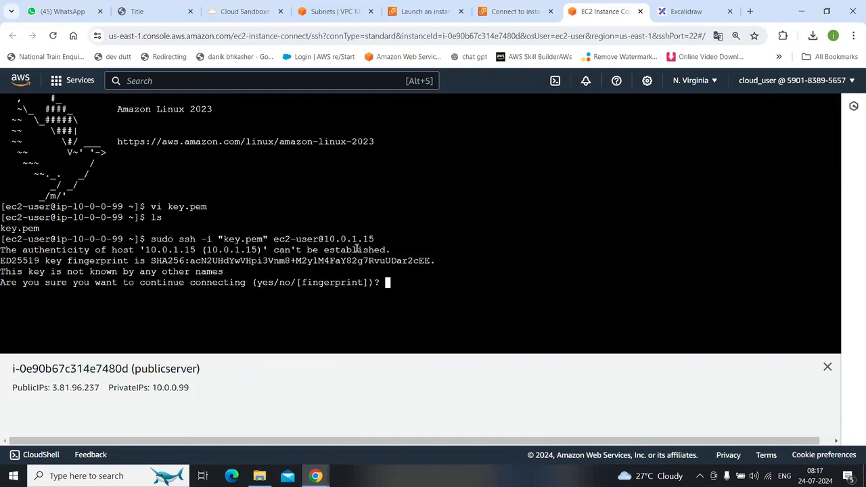
type("yes")
key("Return")
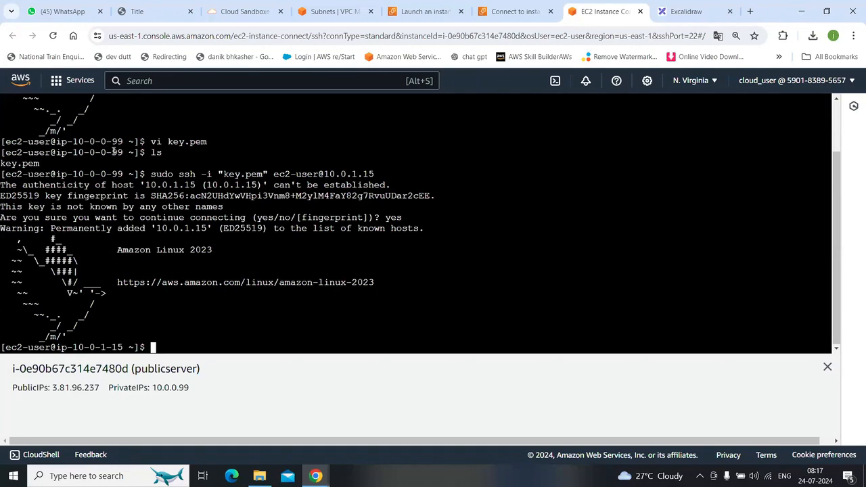
Step: Compare the terminal prompt's address with privateserver's private IPv4 address in the unfiltered EC2 instances list and return to the terminal
double_click(117, 152)
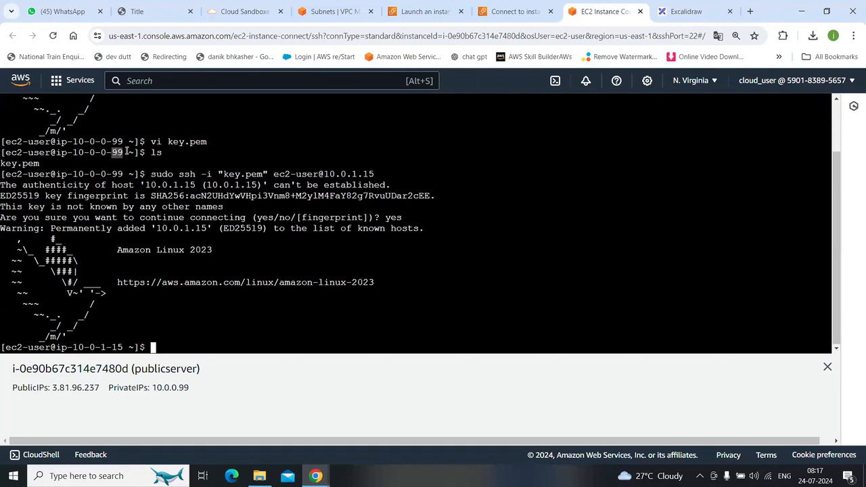
double_click(116, 347)
left_click(522, 8)
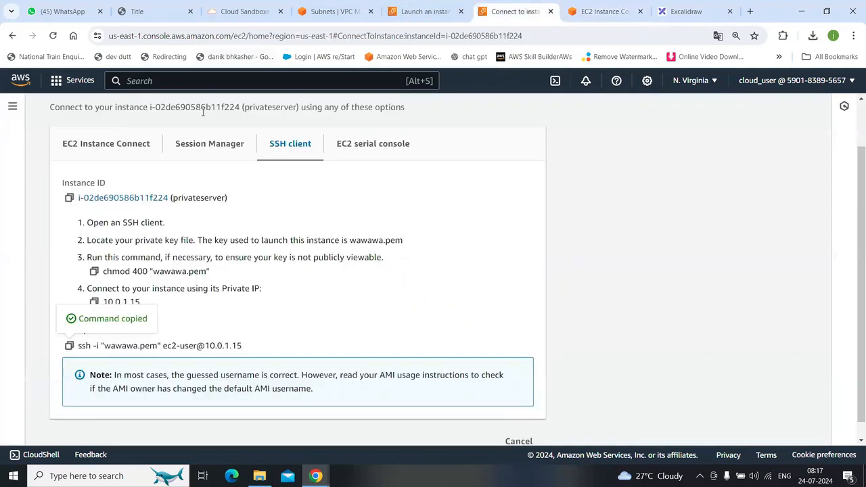
scroll(105, 160, "up", 2)
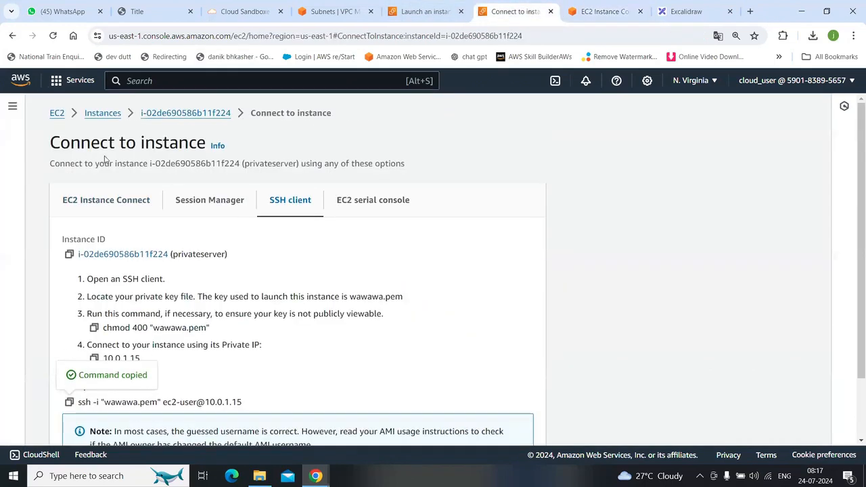
left_click(152, 113)
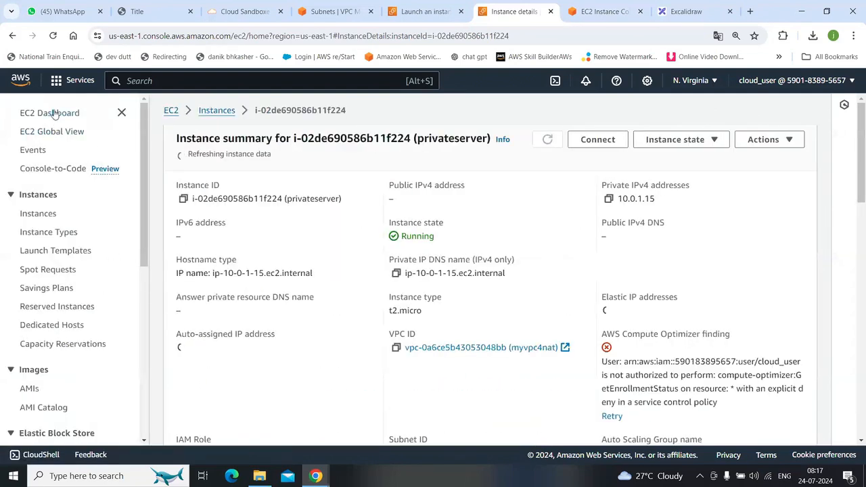
left_click(56, 114)
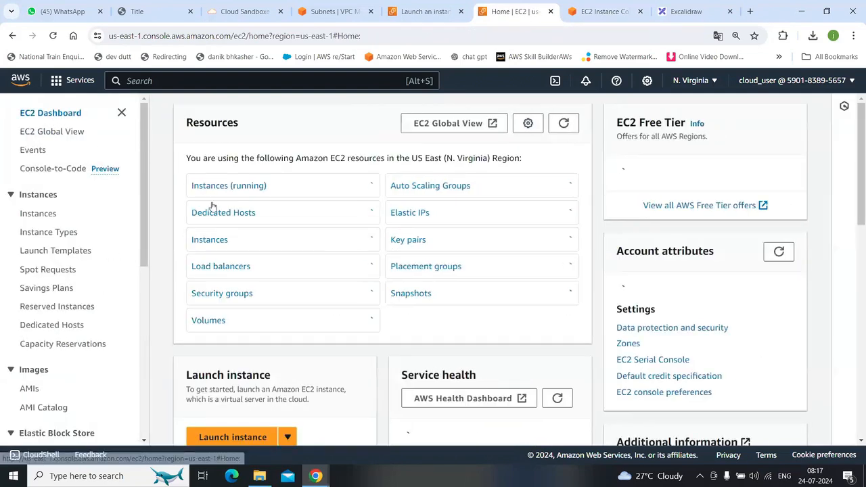
left_click(226, 187)
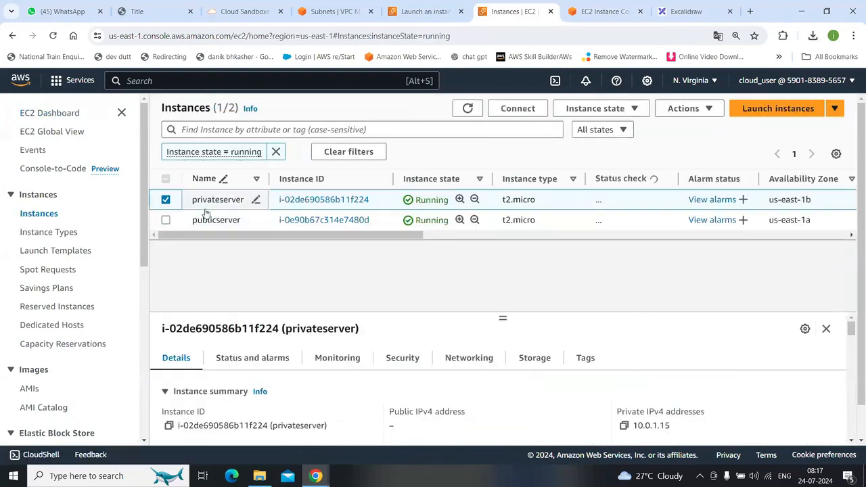
left_click(276, 152)
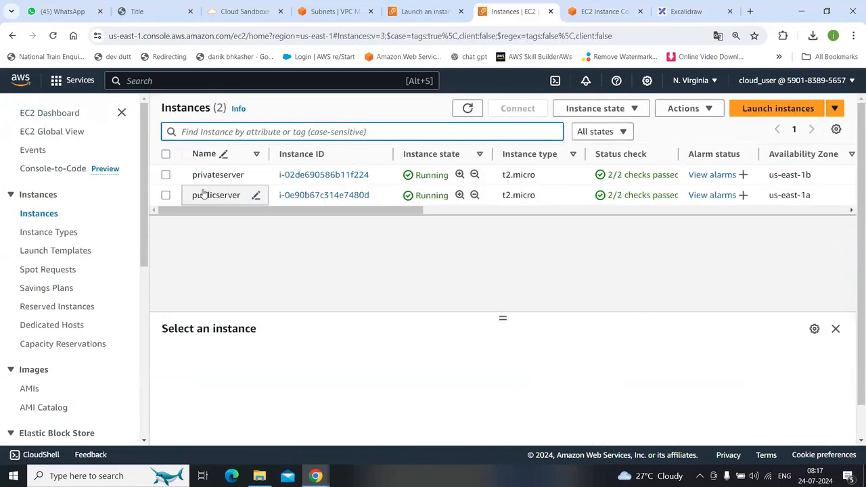
left_click(165, 175)
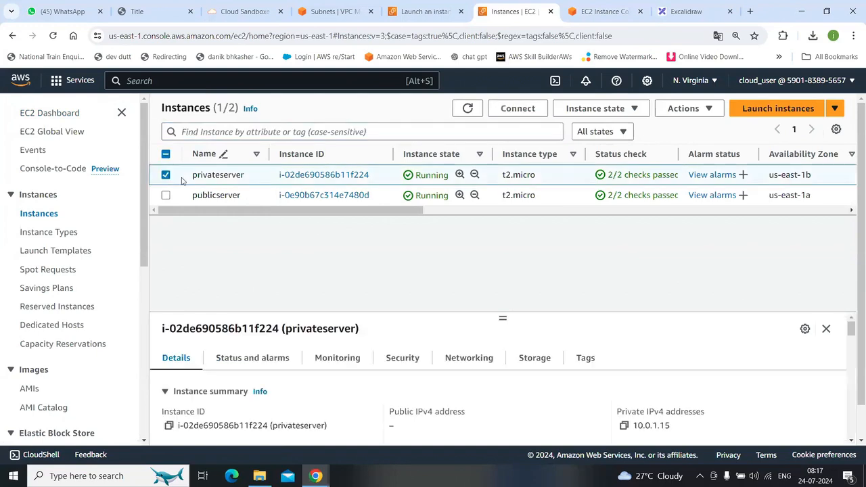
left_click_drag(651, 425, 672, 426)
left_click(608, 12)
left_click(181, 345)
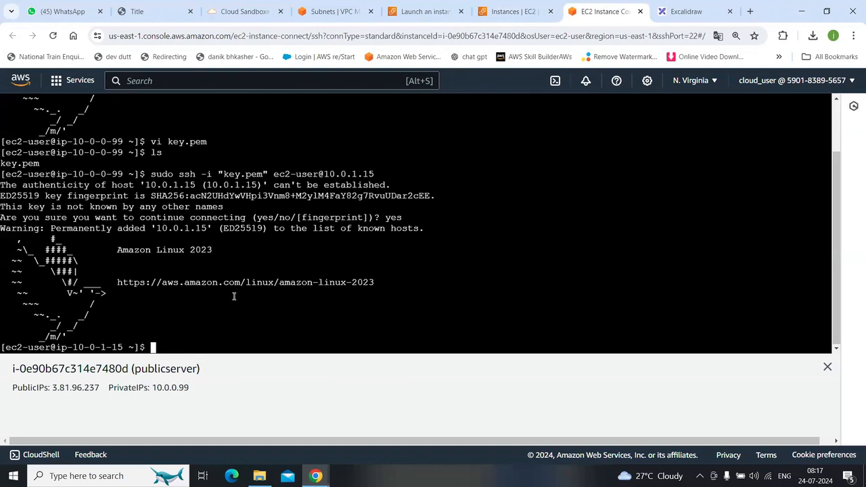
Step: On the Excalidraw diagram, draw check marks in the private and public boxes, handwrite SSH between them and add a short stroke in each box
left_click(673, 10)
left_click_drag(601, 251, 647, 220)
left_click_drag(267, 248, 322, 231)
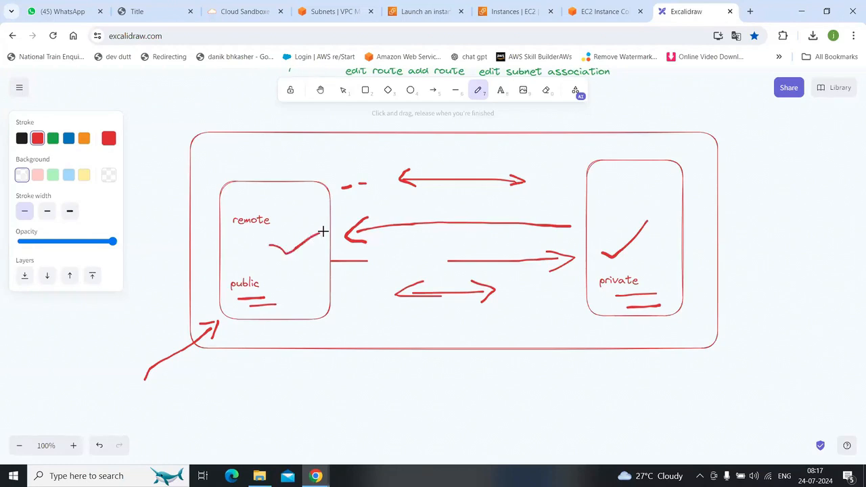
mouse_move(423, 192)
left_mouse_down()
mouse_move(416, 207)
mouse_move(482, 211)
left_mouse_up()
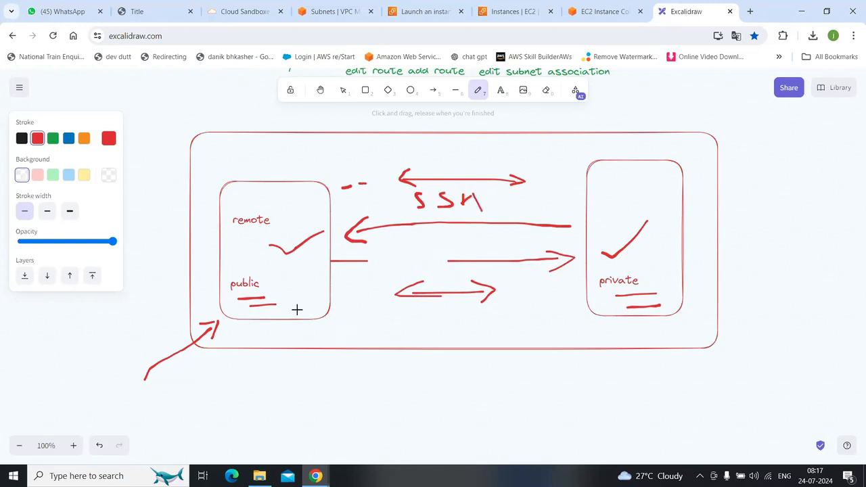
left_click_drag(297, 309, 312, 304)
left_click_drag(618, 268, 647, 253)
Step: Return to the terminal, exit the privateserver SSH session and highlight the address in the publicserver prompt
left_click(593, 4)
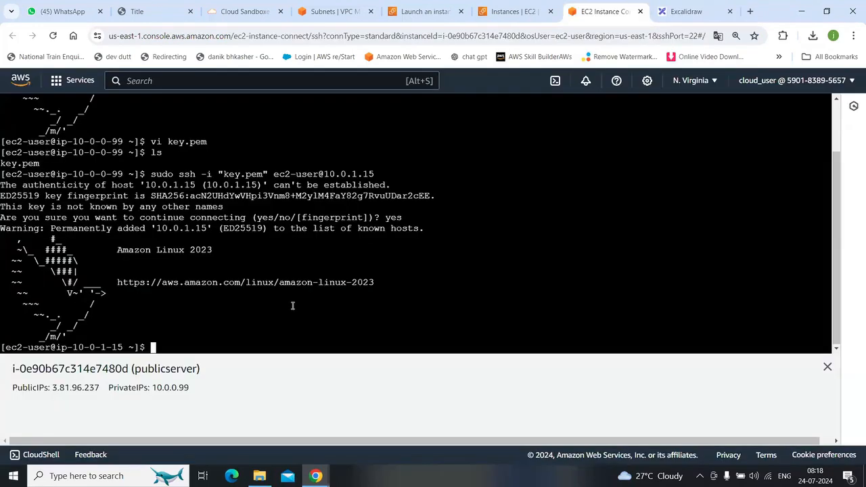
type("exit")
key("Return")
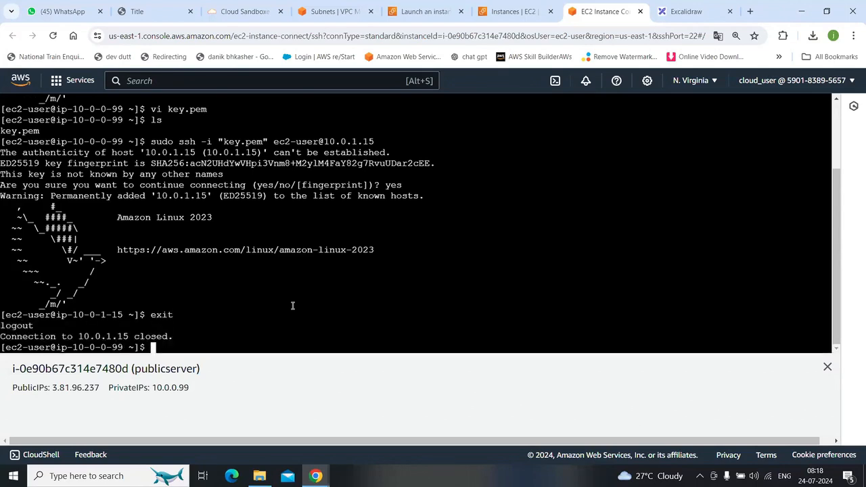
left_click_drag(104, 348, 124, 348)
left_click(212, 340)
type("ping www.yahoo.com")
key("Return")
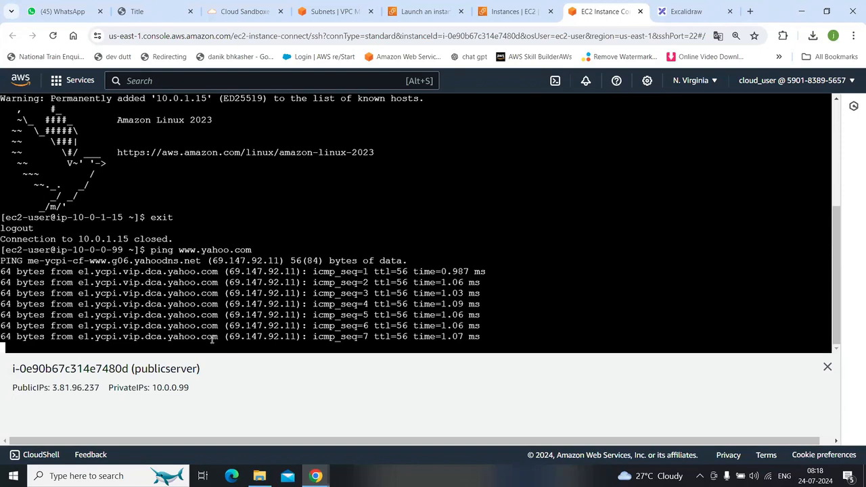
key("ctrl+c")
key("Up")
key("Up")
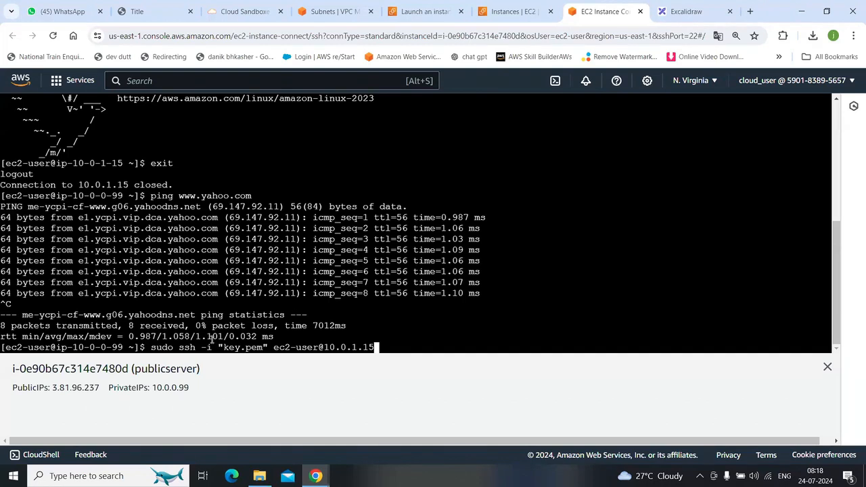
key("Return")
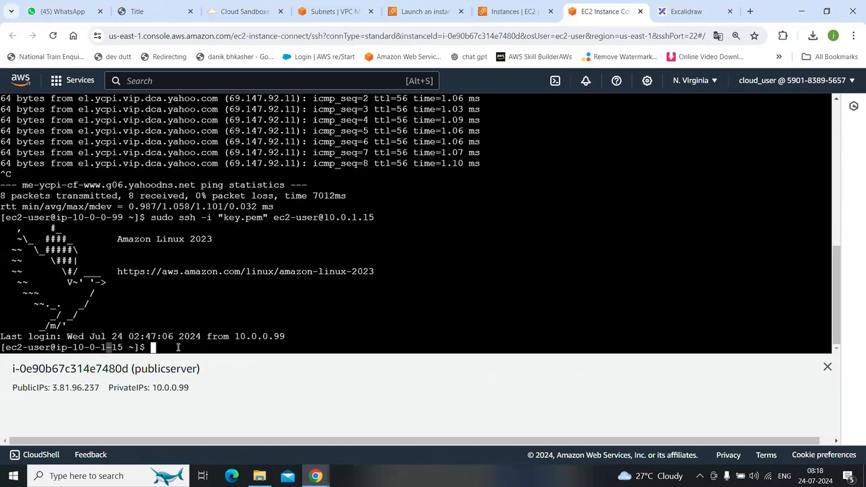
type("ping www.yahoo")
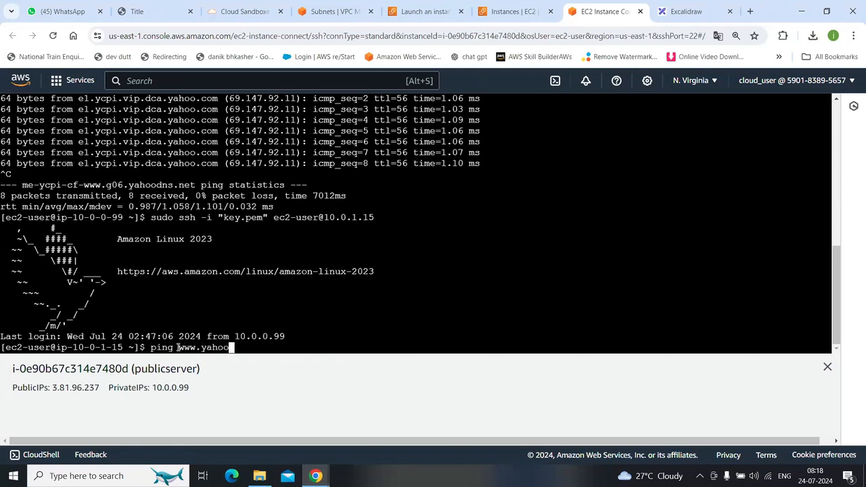
type(".com")
key("Return")
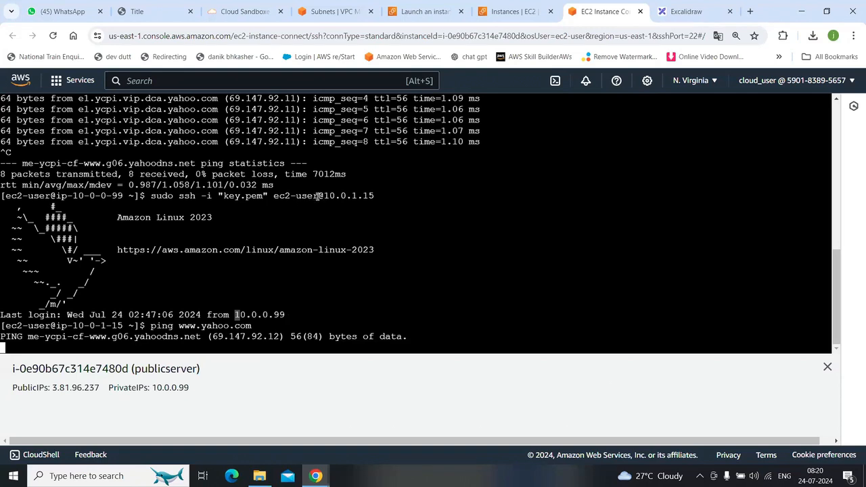
Step: Highlight the target IP in the SSH command, check it against privateserver's instance details and switch to the Excalidraw diagram
left_click_drag(323, 196, 396, 196)
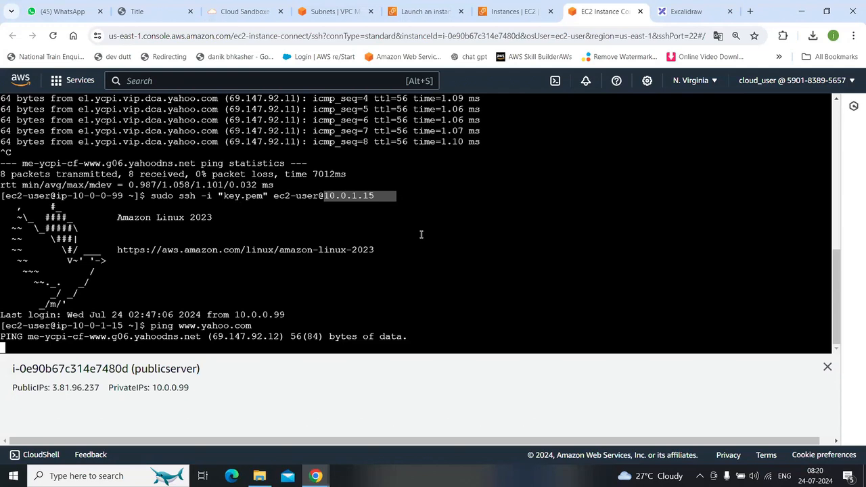
left_click_drag(329, 196, 376, 196)
left_click(517, 11)
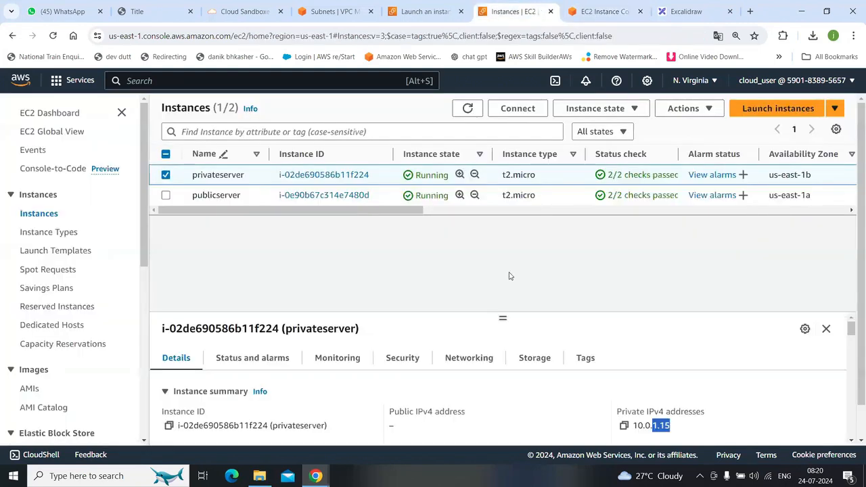
left_click(685, 12)
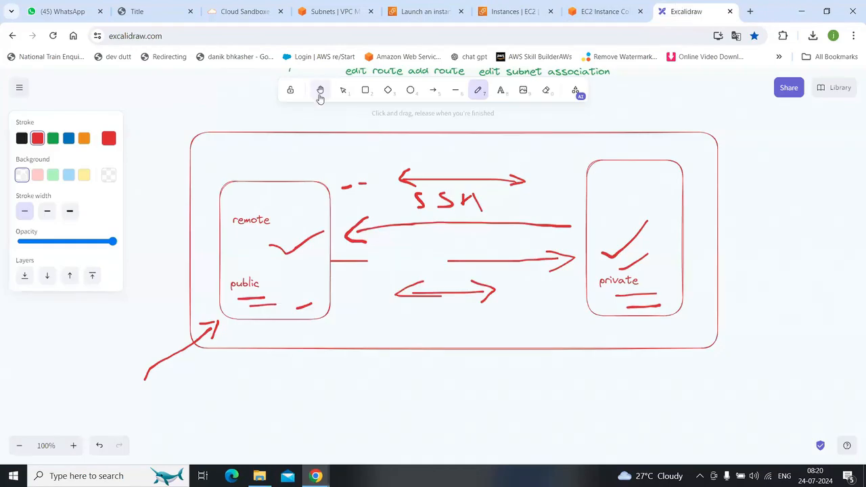
Step: Draw freehand lines linking the private server to a cloud outside the VPC box and label them NAT
mouse_move(586, 297)
left_mouse_down()
mouse_move(279, 382)
mouse_move(359, 388)
mouse_move(496, 367)
left_mouse_up()
mouse_move(472, 360)
left_mouse_down()
mouse_move(534, 359)
mouse_move(514, 377)
left_mouse_up()
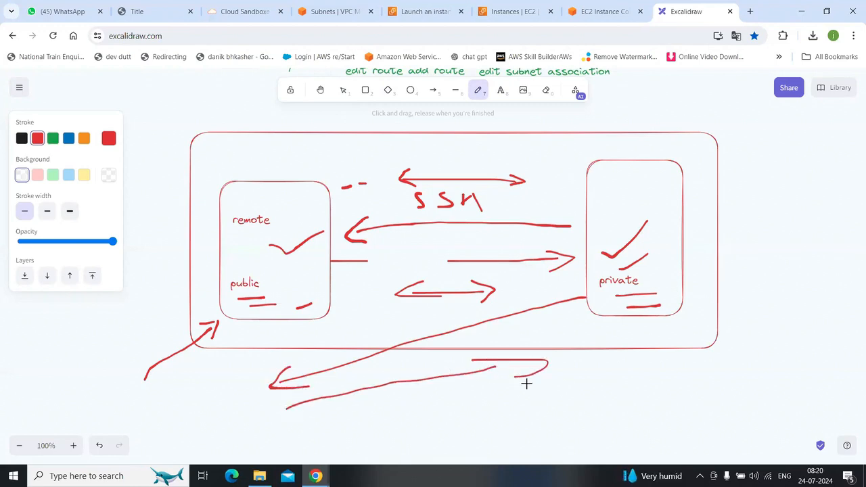
mouse_move(407, 368)
left_mouse_down()
mouse_move(440, 356)
mouse_move(445, 363)
mouse_move(457, 343)
mouse_move(462, 366)
left_mouse_up()
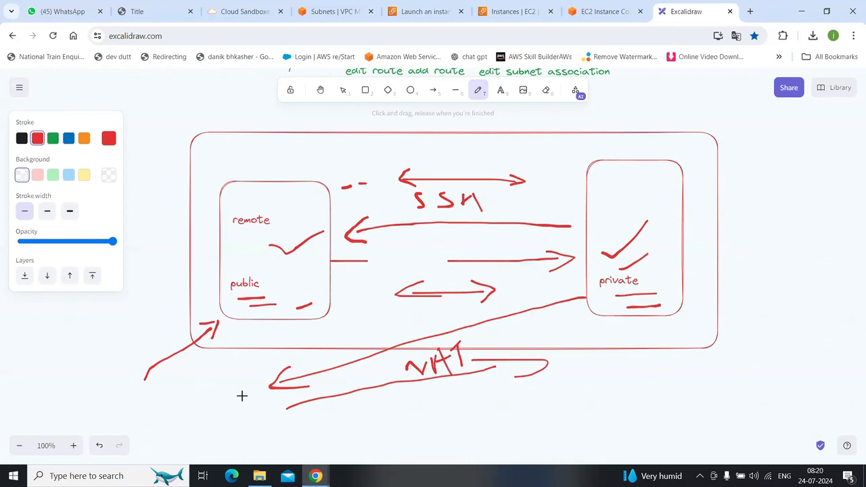
mouse_move(202, 386)
left_mouse_down()
mouse_move(186, 406)
mouse_move(201, 423)
mouse_move(276, 382)
mouse_move(201, 375)
mouse_move(192, 387)
left_mouse_up()
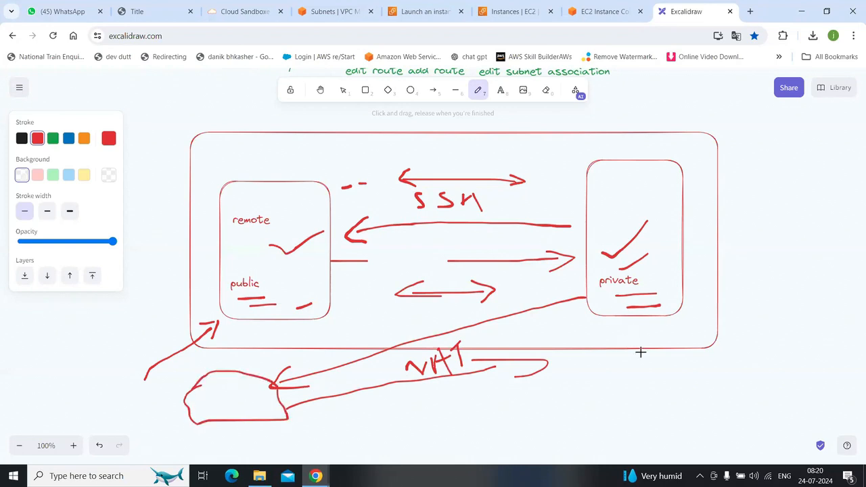
left_click(601, 8)
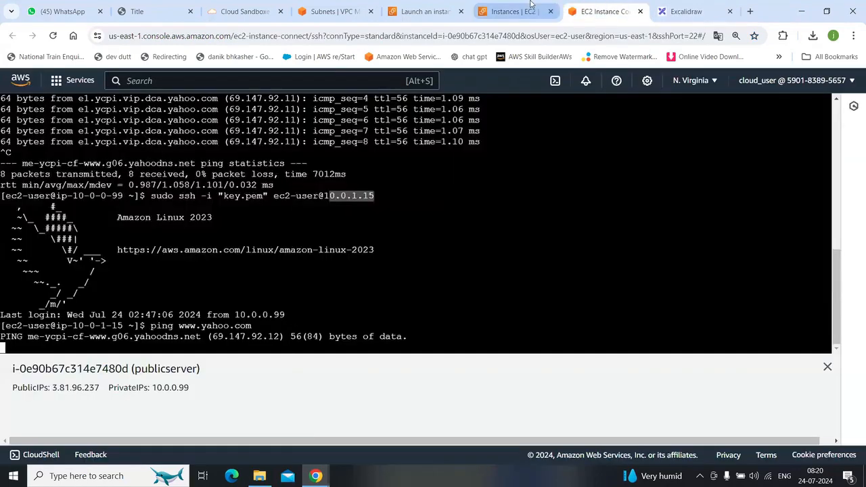
left_click(512, 10)
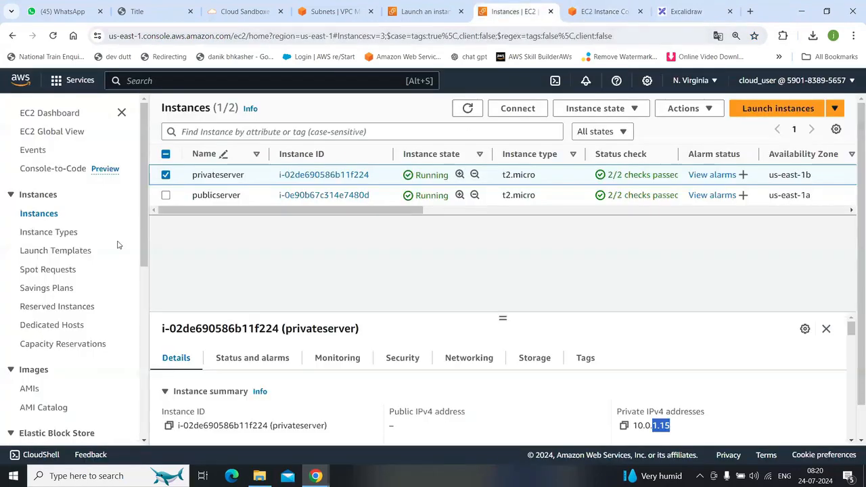
scroll(132, 264, "down", 3)
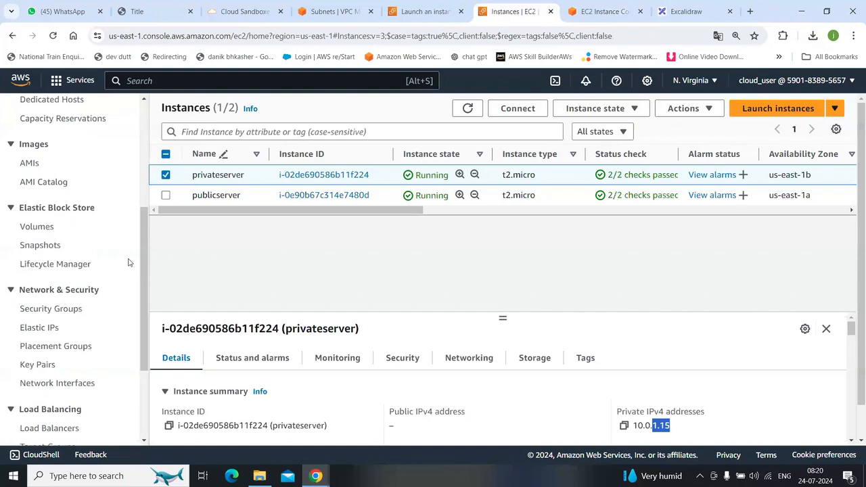
scroll(128, 262, "down", 3)
scroll(126, 267, "up", 5)
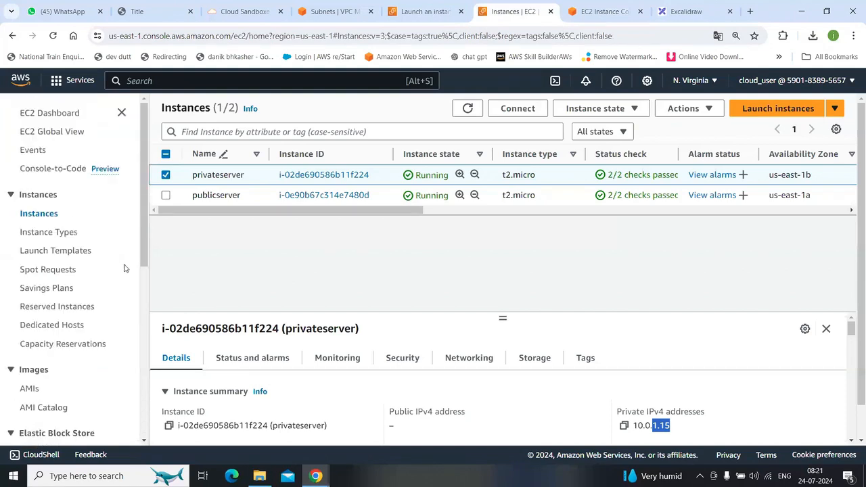
Step: Start a new NAT gateway in the VPC console and name it mynat4private
left_click(331, 11)
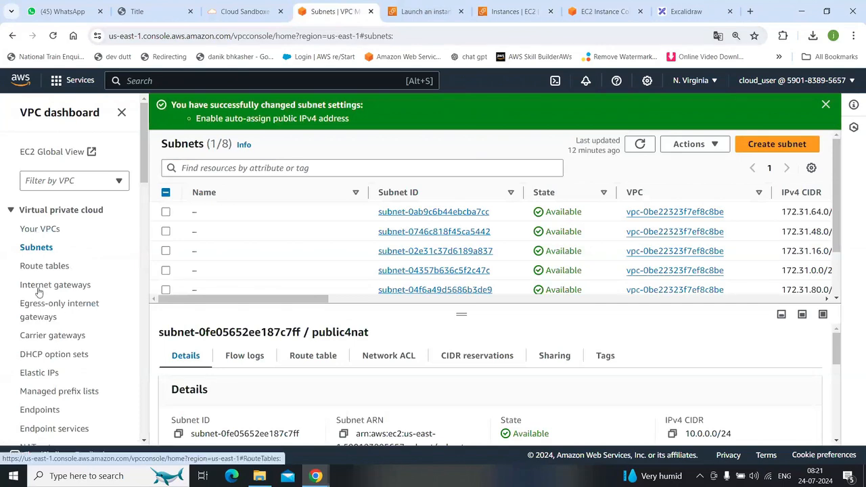
scroll(48, 386, "down", 1)
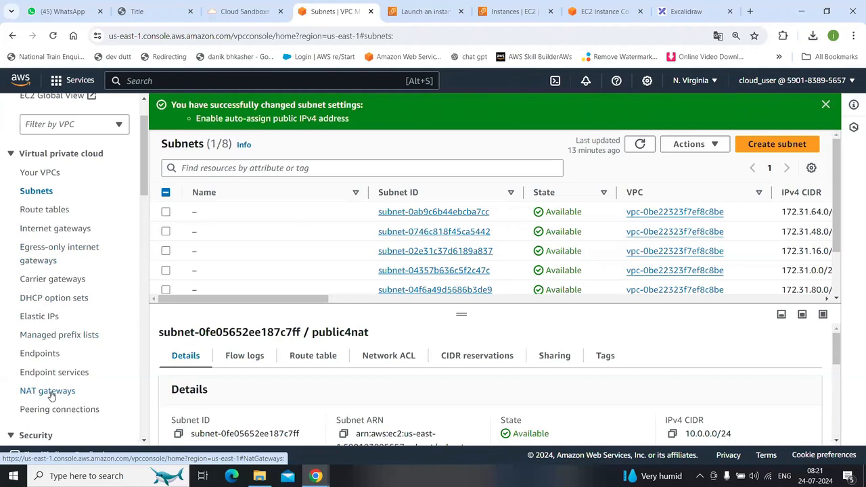
left_click(52, 395)
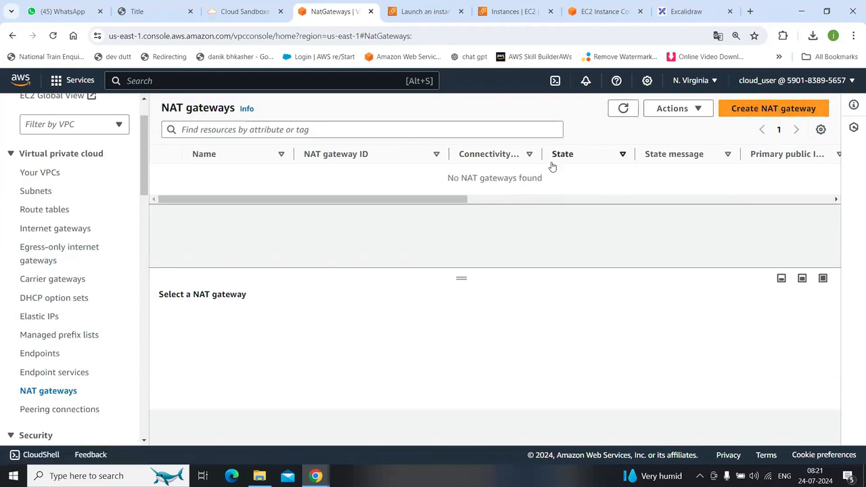
left_click(762, 112)
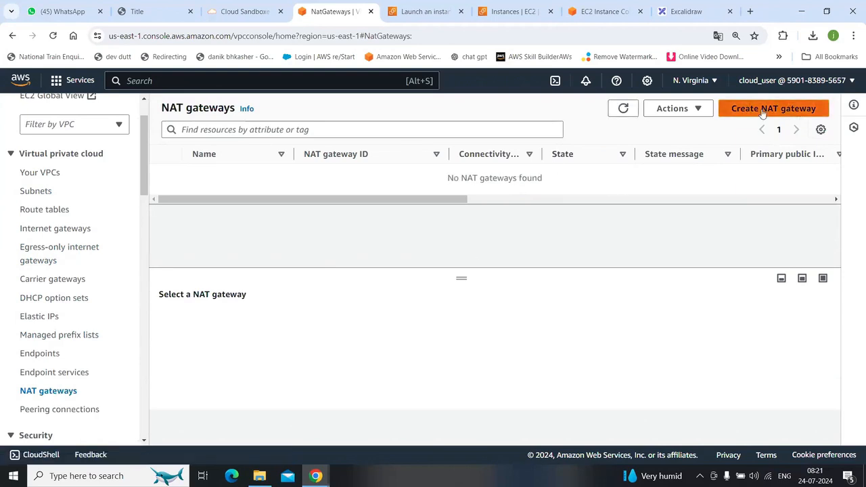
left_click(174, 251)
type("m")
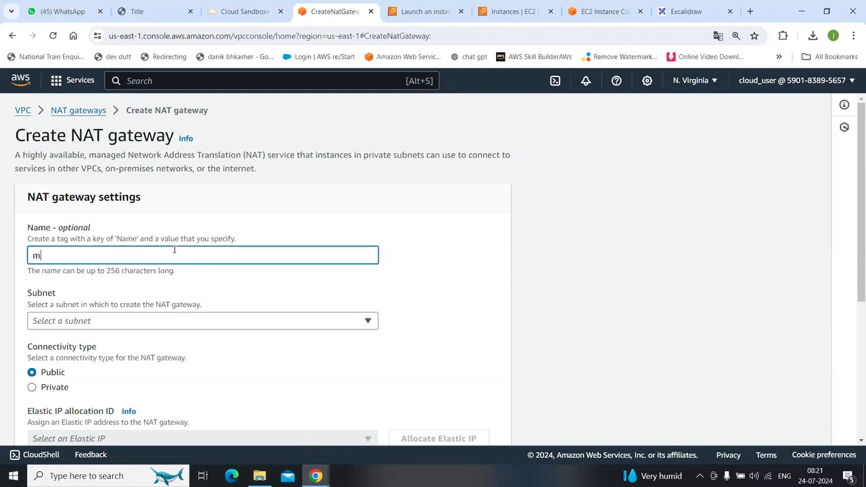
type("ynat4private")
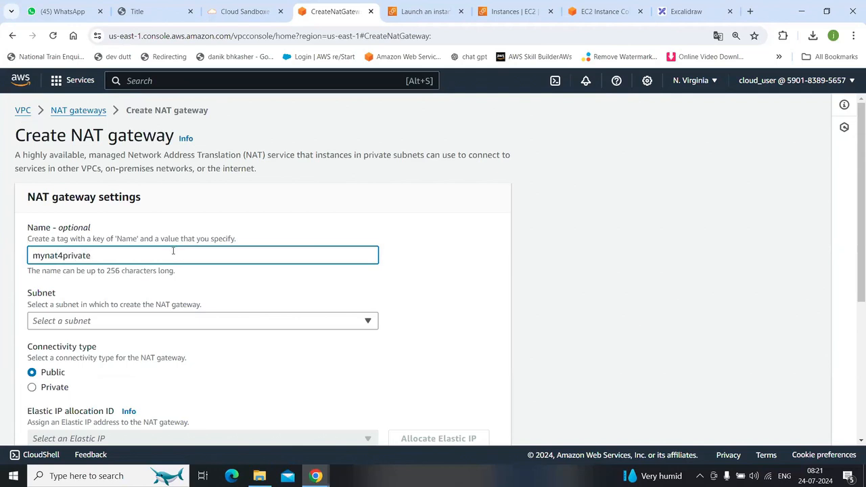
Step: Choose the public4nat subnet for the NAT gateway
left_click(209, 323)
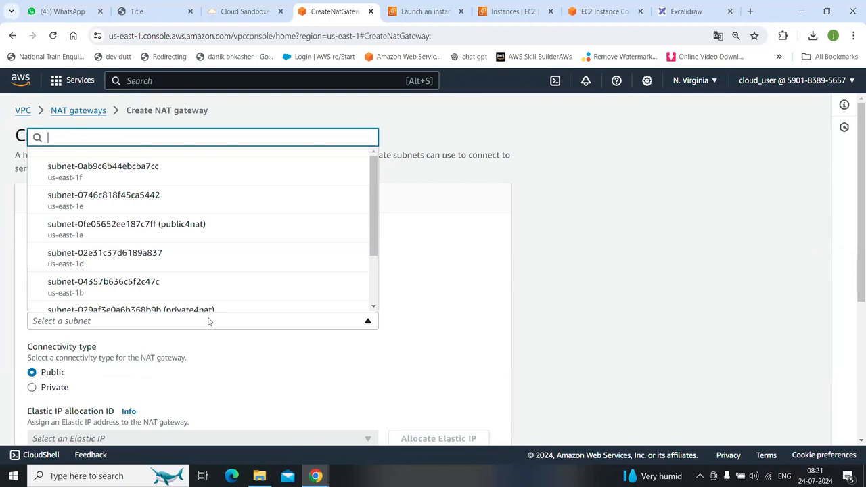
scroll(248, 250, "down", 5)
scroll(247, 247, "up", 4)
scroll(236, 182, "up", 2)
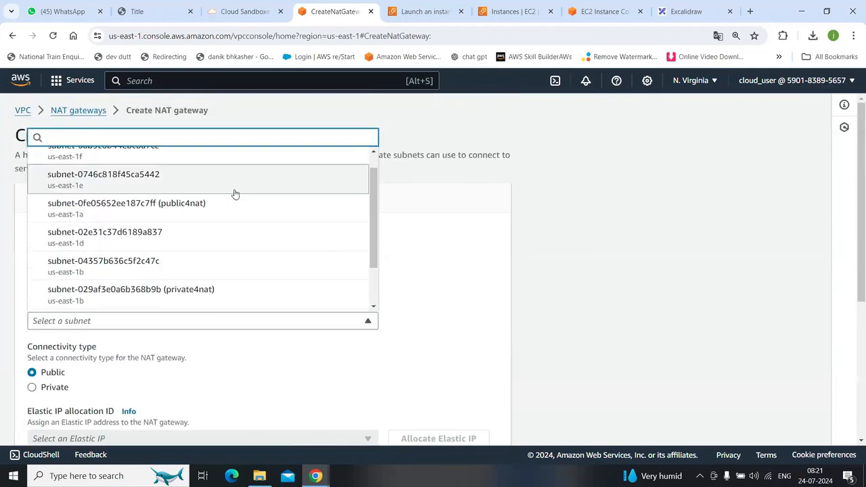
left_click(230, 205)
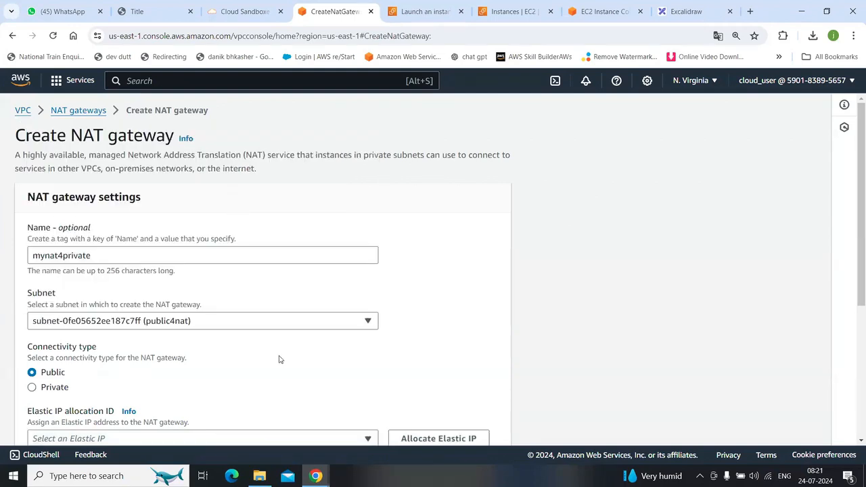
Step: Allocate a new Elastic IP for the NAT gateway and create the gateway
scroll(279, 359, "down", 2)
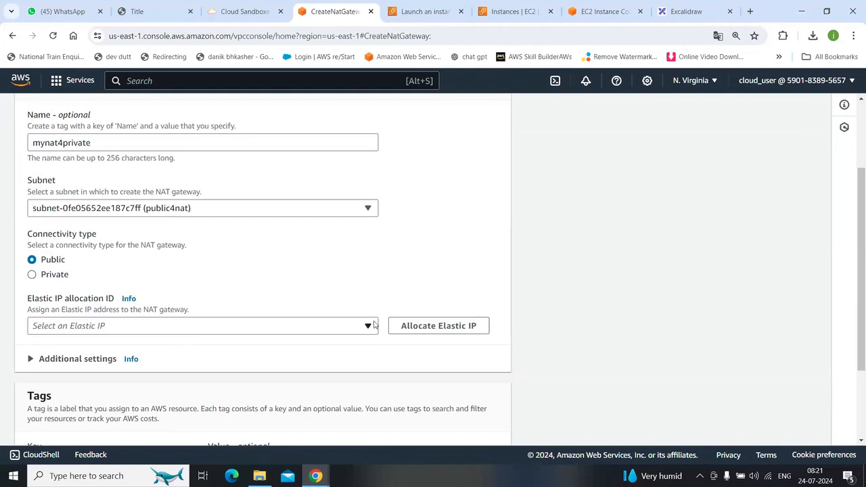
left_click(266, 328)
left_click(267, 331)
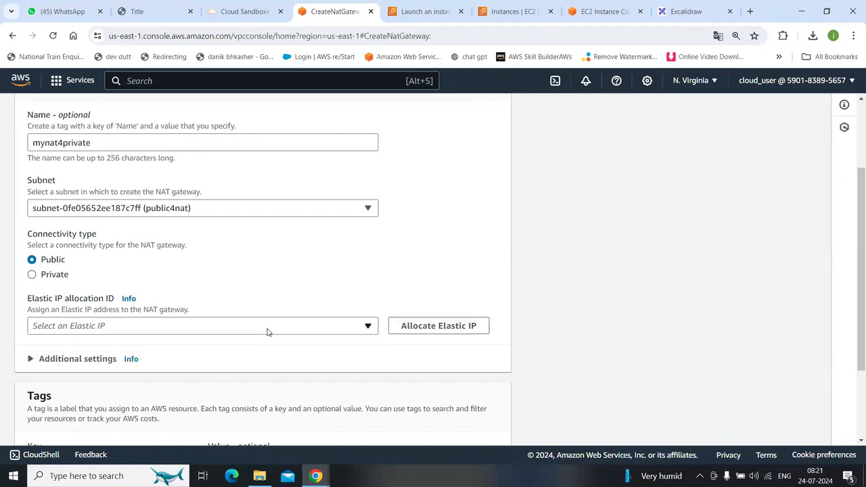
left_click(432, 327)
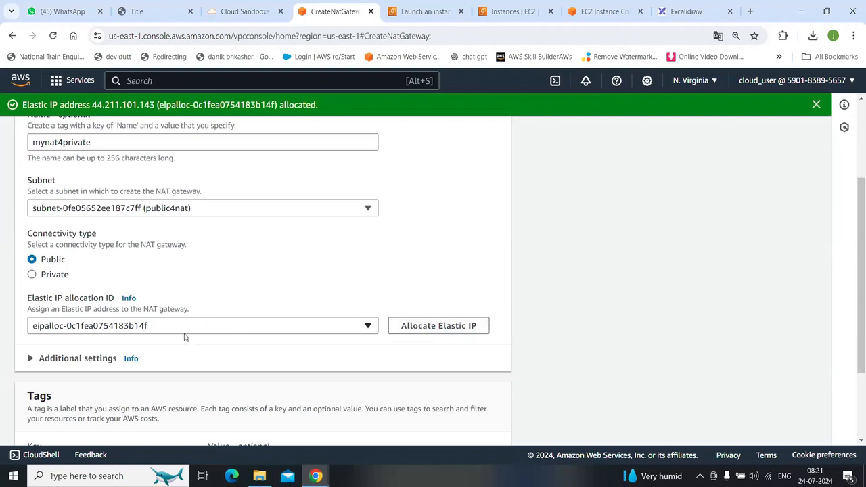
scroll(186, 337, "down", 3)
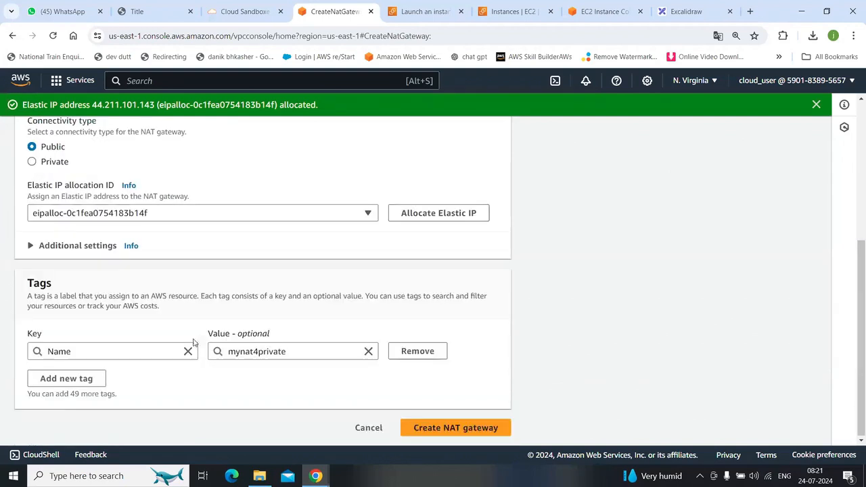
left_click(457, 429)
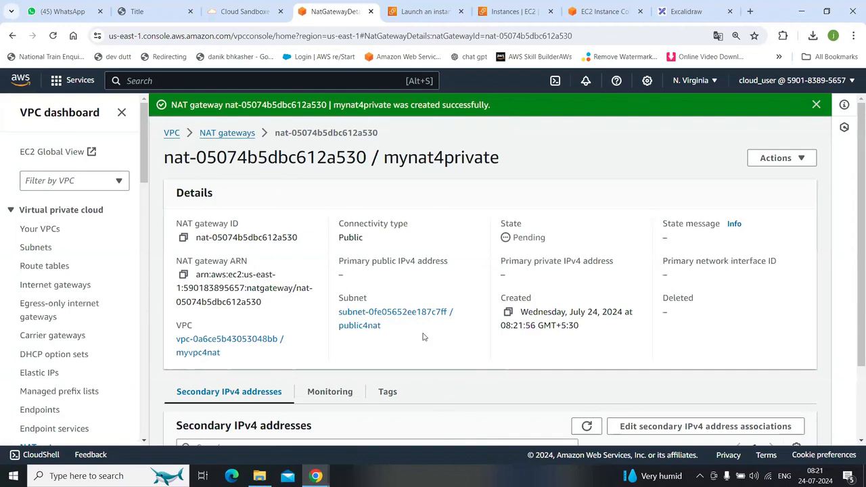
scroll(397, 371, "down", 2)
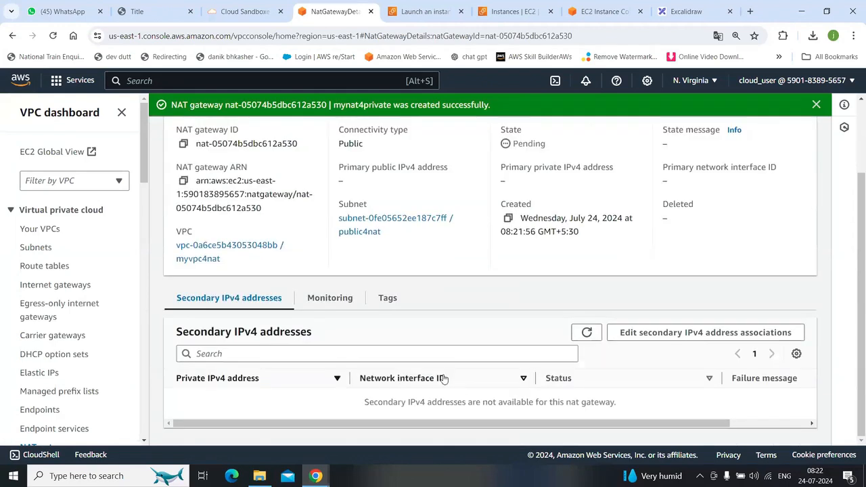
scroll(443, 379, "up", 2)
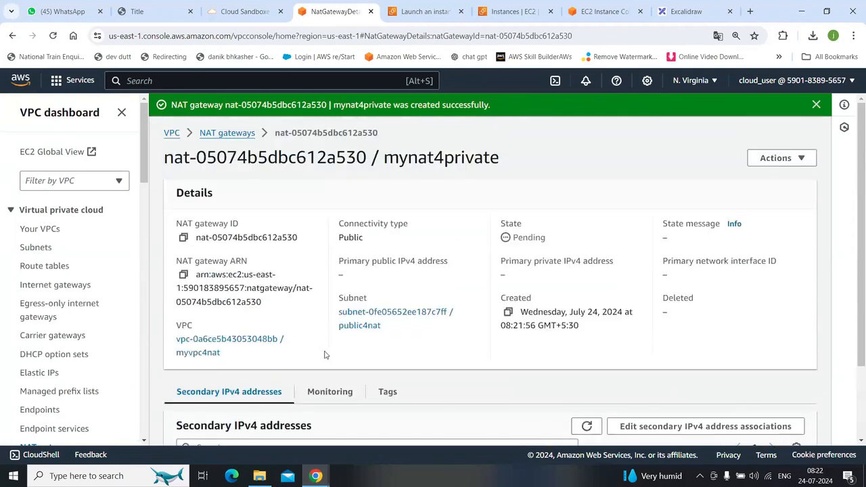
Step: Create a route table named route4private in the myvpc4nat VPC
left_click(63, 270)
left_click(778, 130)
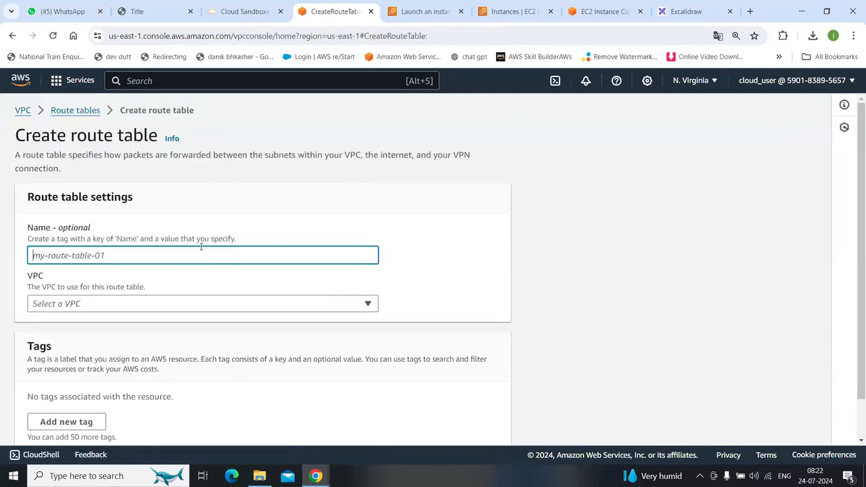
type("my")
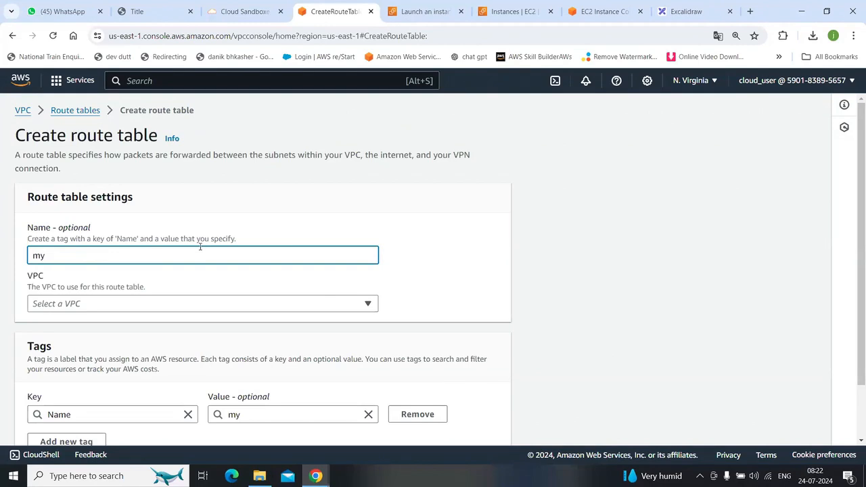
key("BackSpace")
key("BackSpace")
type("route4private")
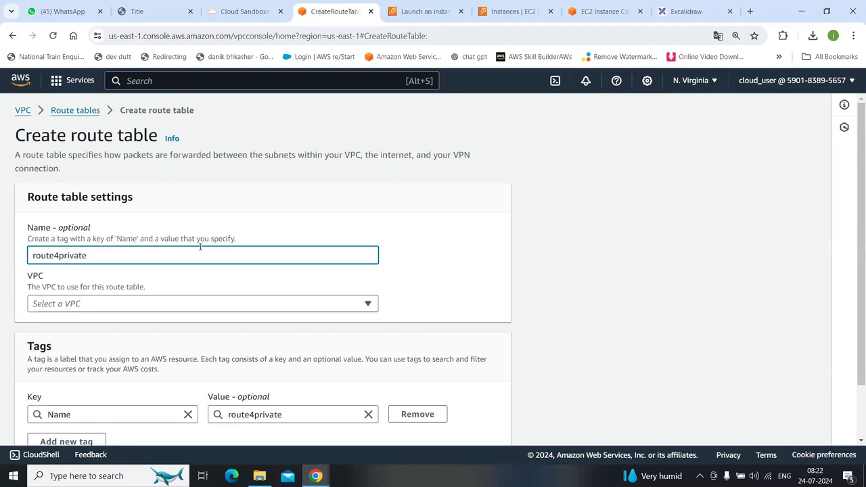
left_click(292, 312)
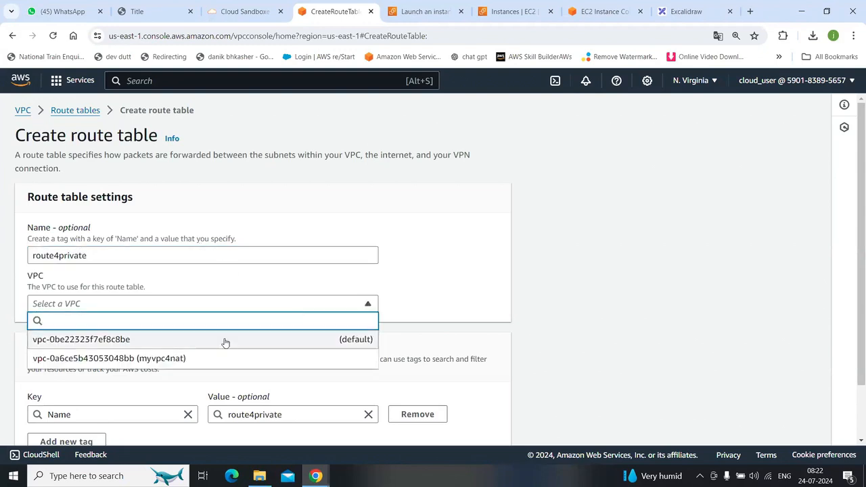
left_click(205, 359)
scroll(271, 338, "down", 1)
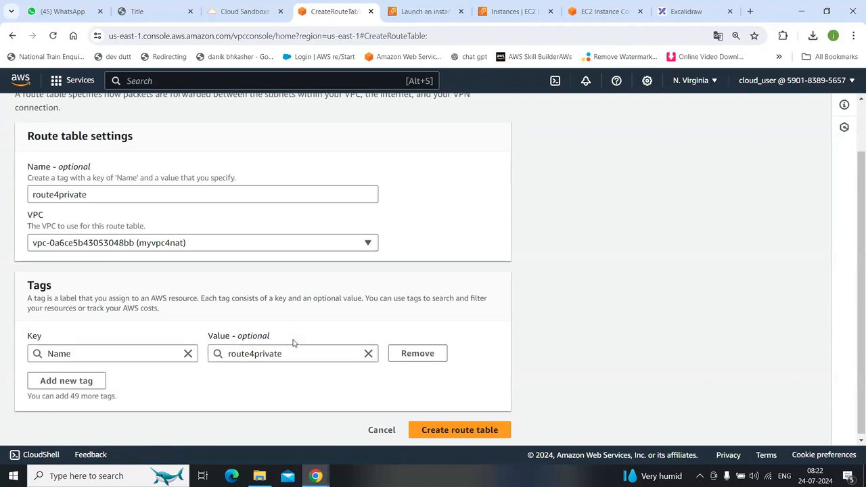
left_click(463, 427)
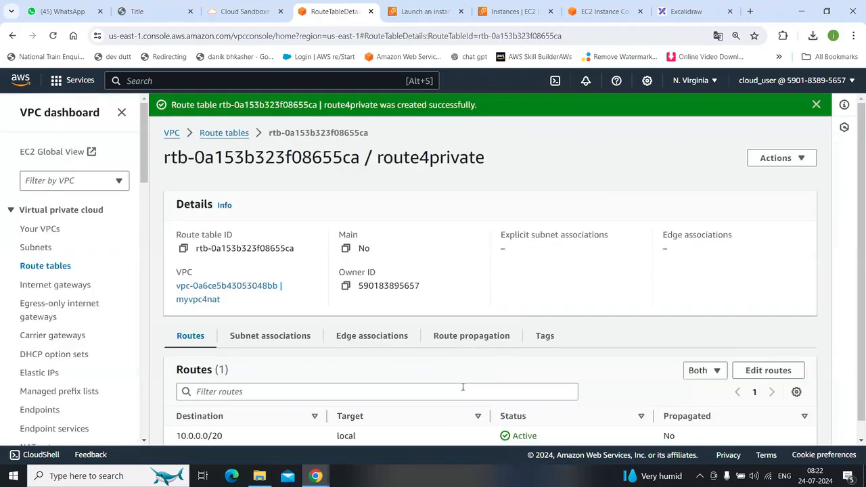
scroll(391, 360, "down", 1)
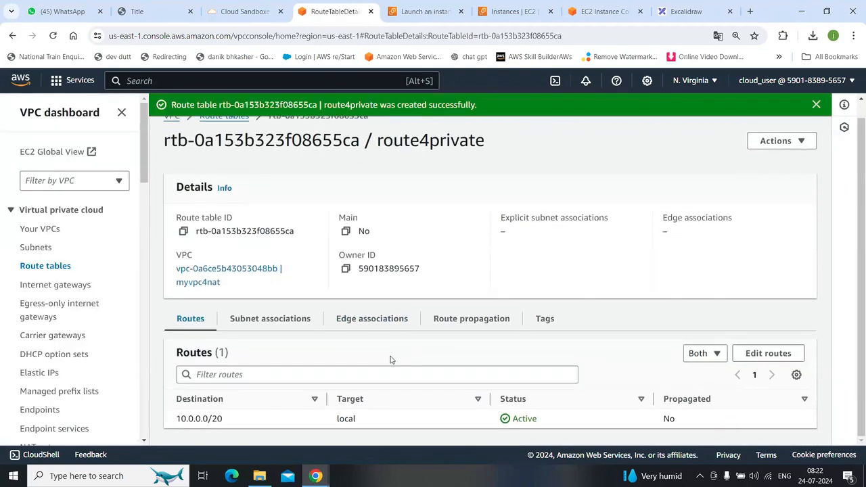
left_click(464, 323)
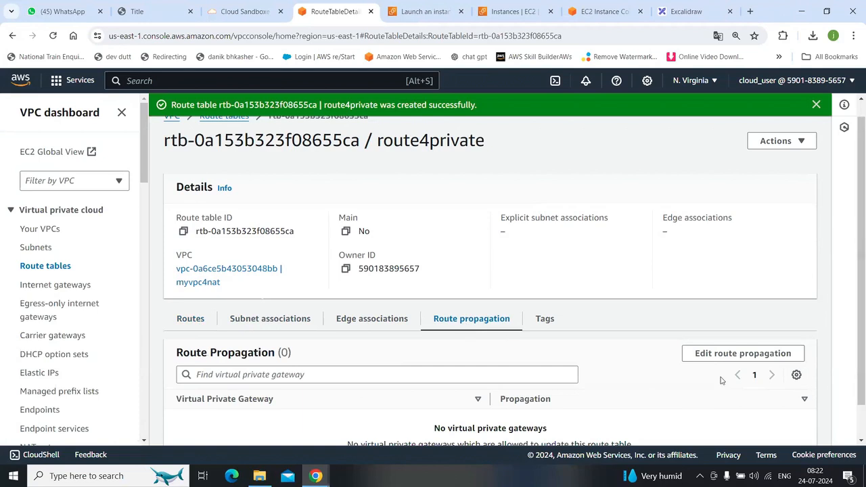
left_click(720, 356)
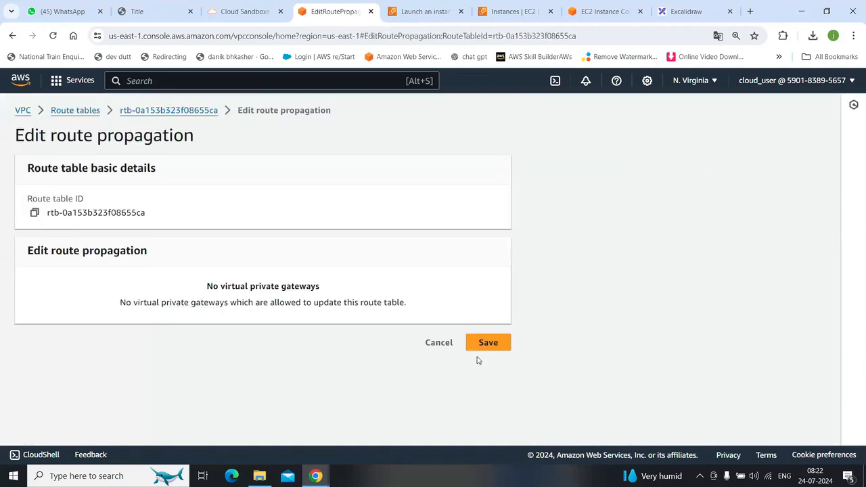
left_click(439, 345)
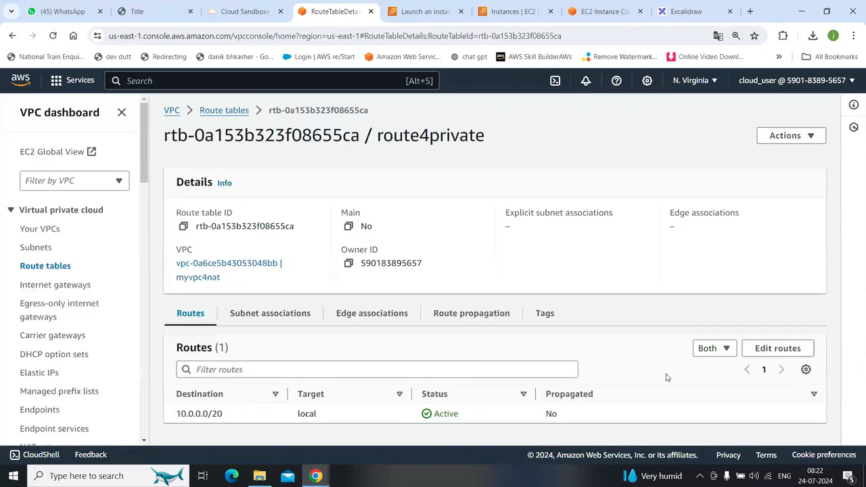
Step: Add a 0.0.0.0/0 route targeting the NAT gateway mynat4private to the route4private route table and save it
left_click(780, 348)
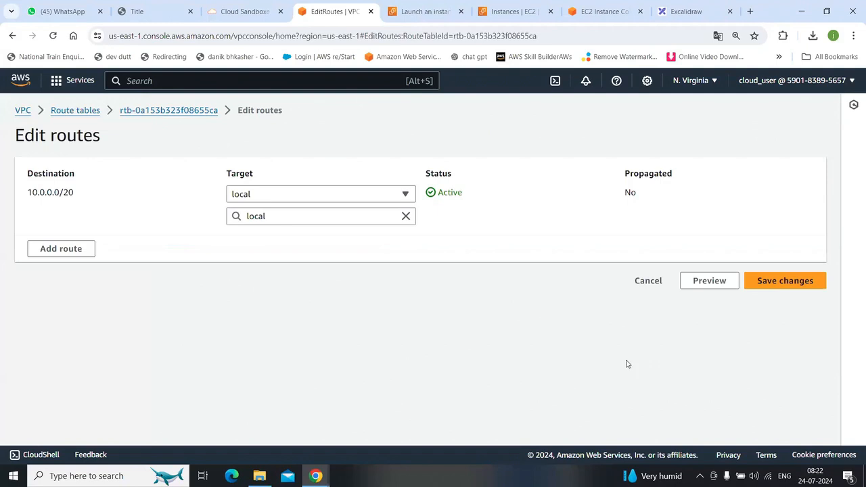
left_click(80, 250)
left_click(151, 239)
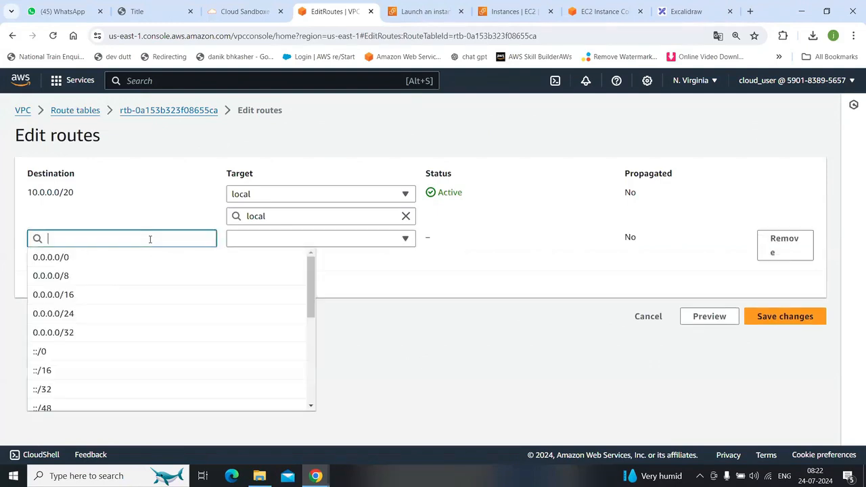
left_click(60, 258)
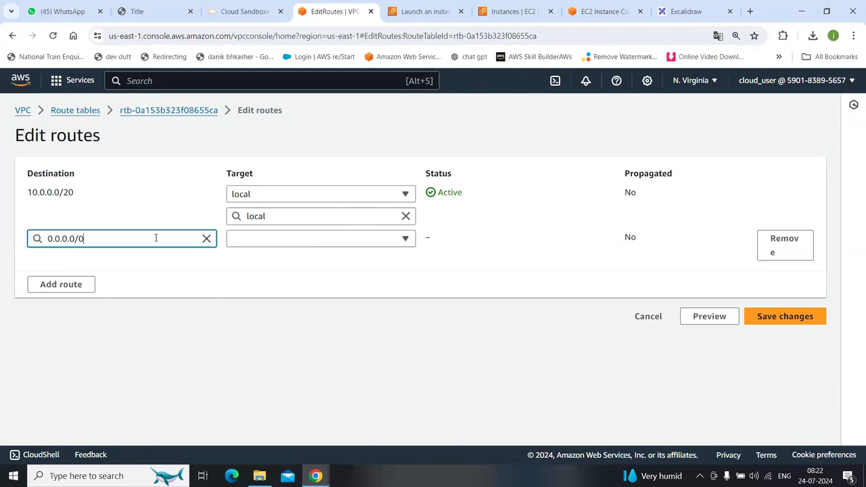
left_click(295, 240)
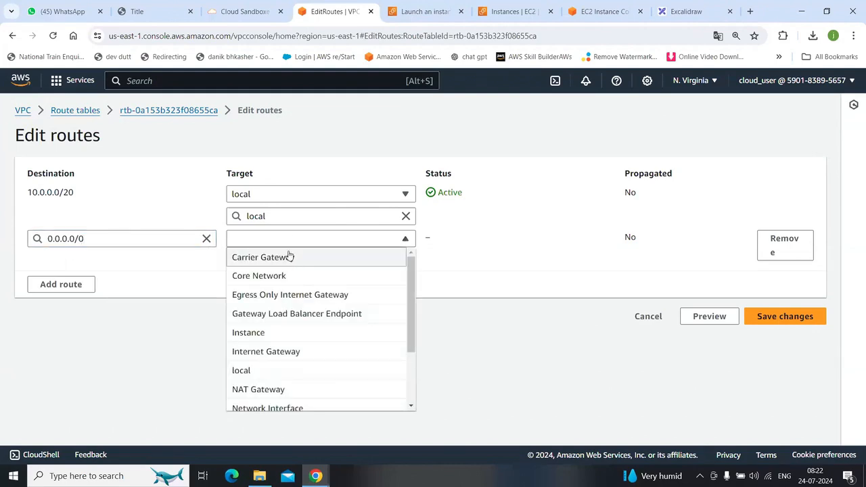
key("n")
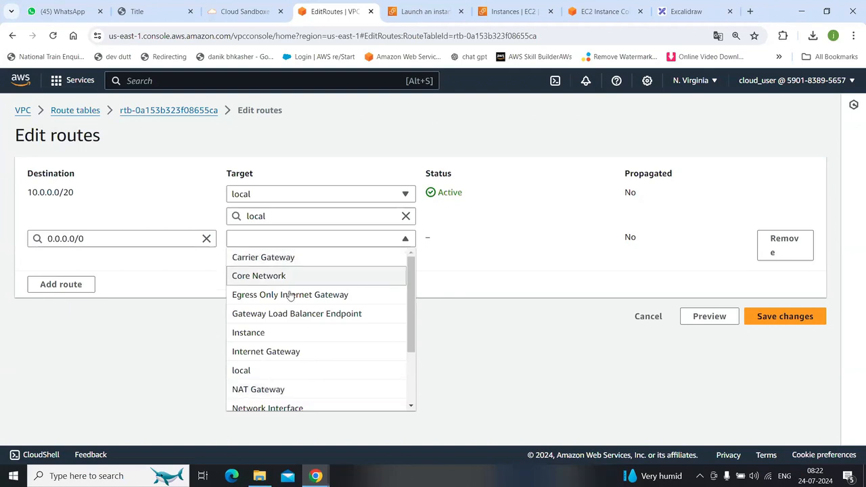
left_click(277, 395)
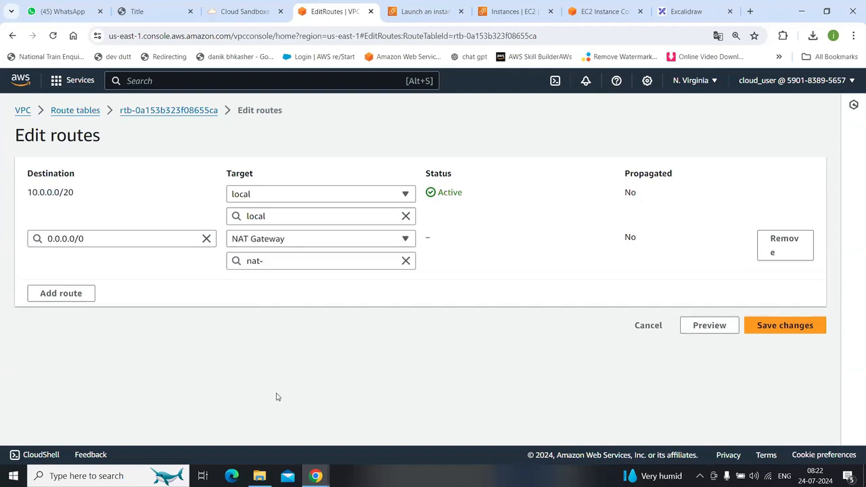
left_click(298, 259)
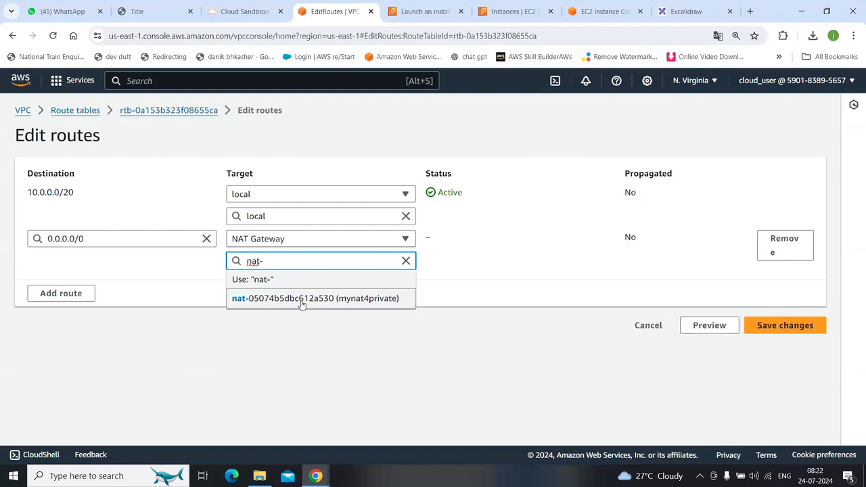
left_click(301, 307)
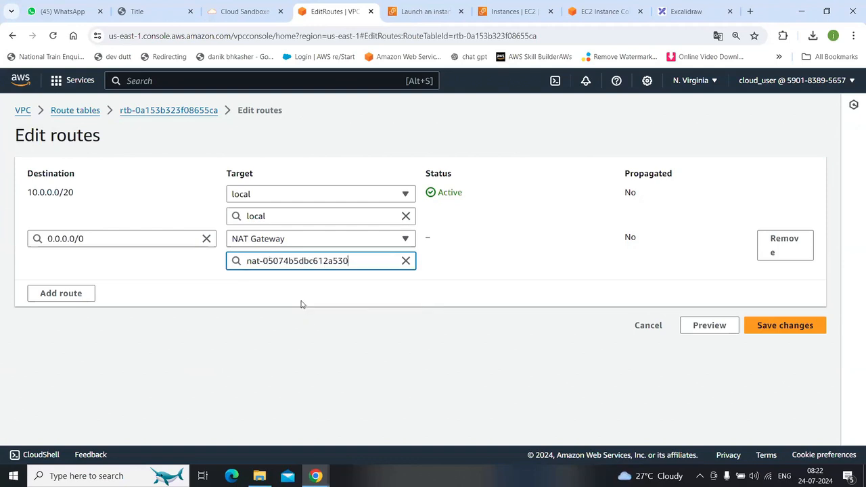
left_click(799, 329)
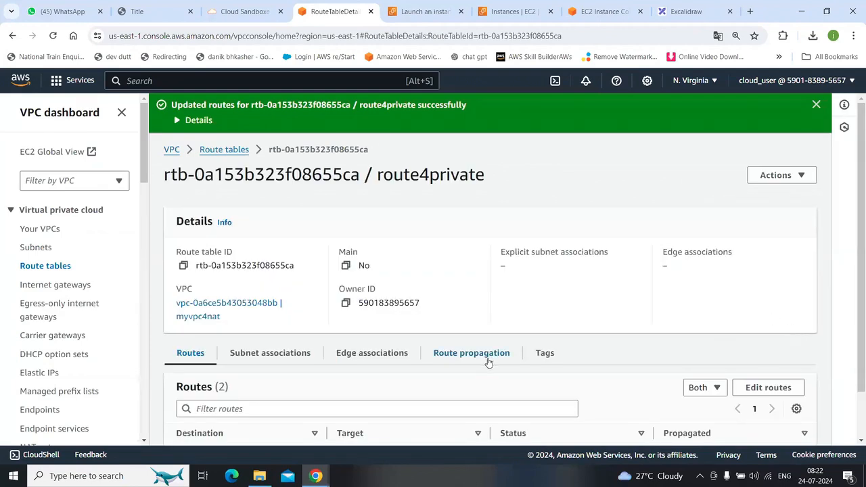
Step: Associate the private4nat subnet with the route4private route table and save the association
left_click(280, 354)
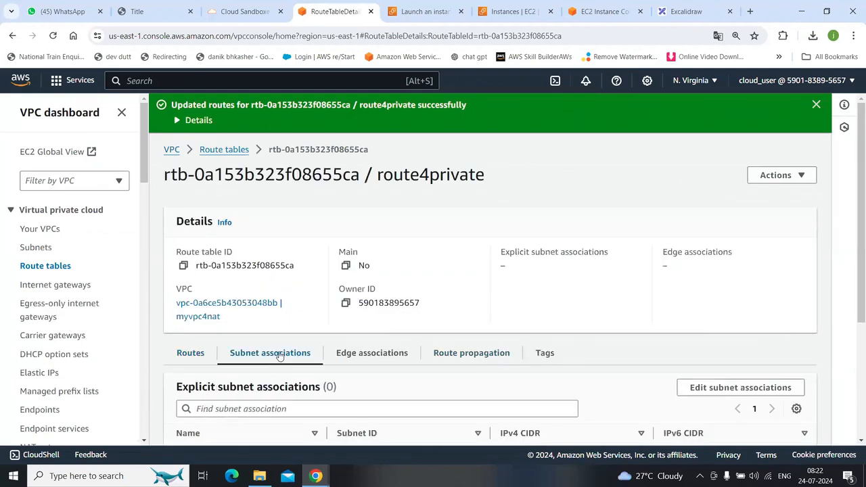
scroll(610, 334, "down", 1)
left_click(705, 338)
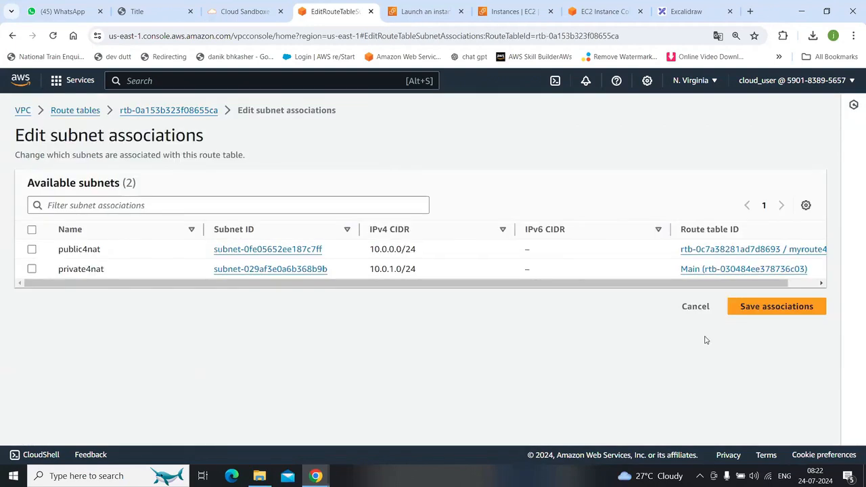
left_click(31, 270)
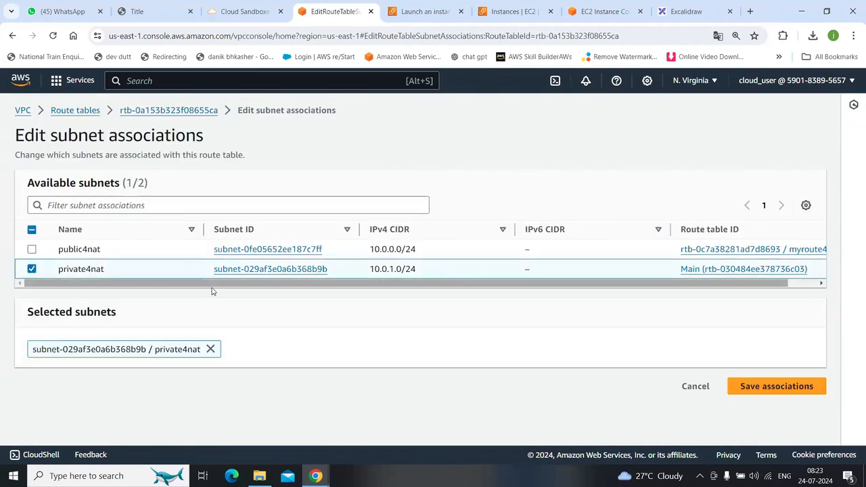
left_click(776, 386)
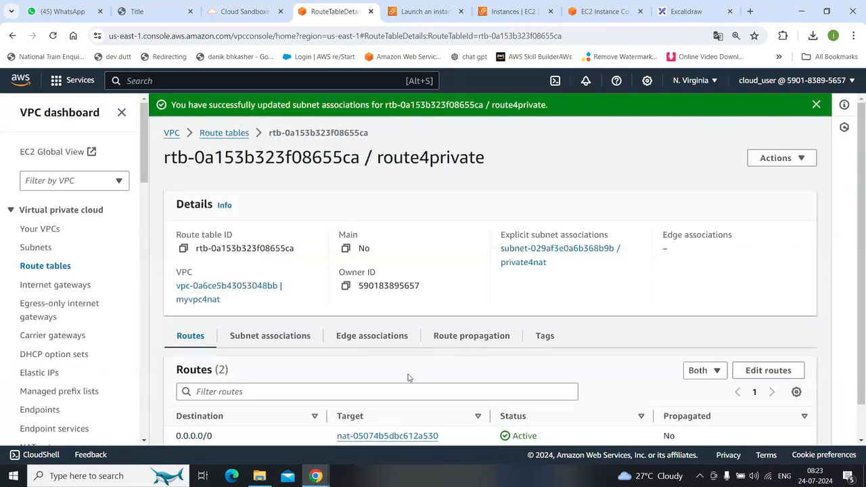
scroll(408, 378, "down", 1)
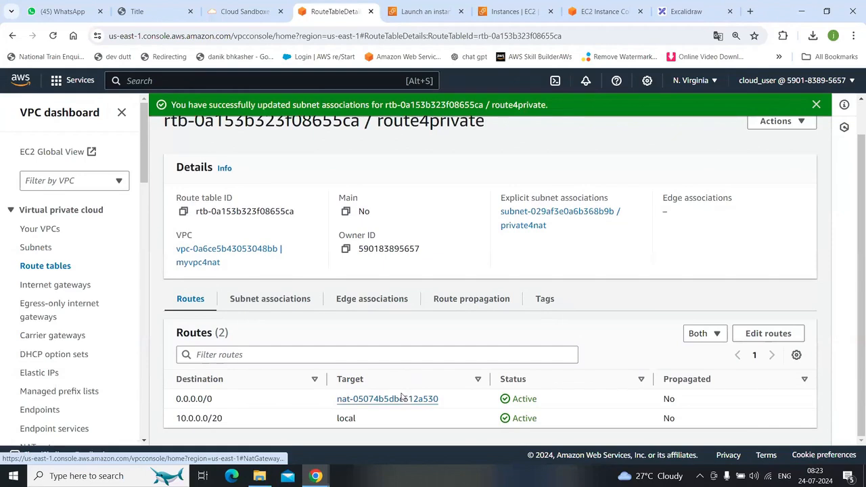
left_click(515, 12)
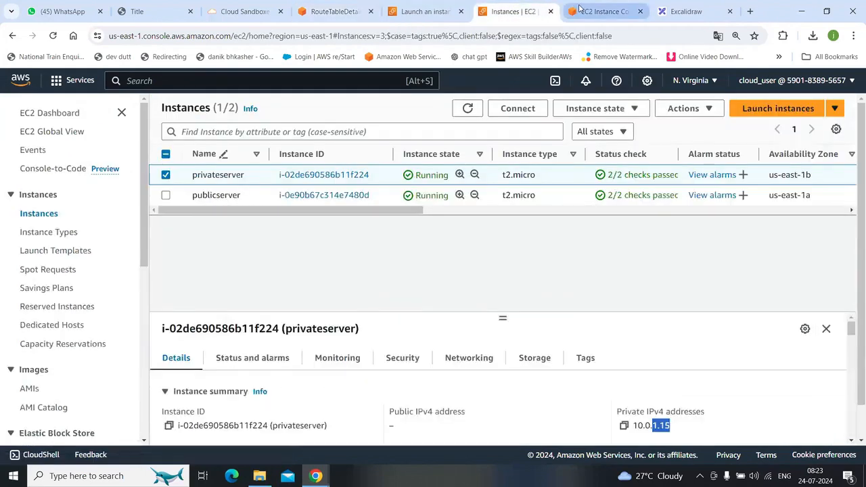
left_click(582, 10)
left_click(395, 308)
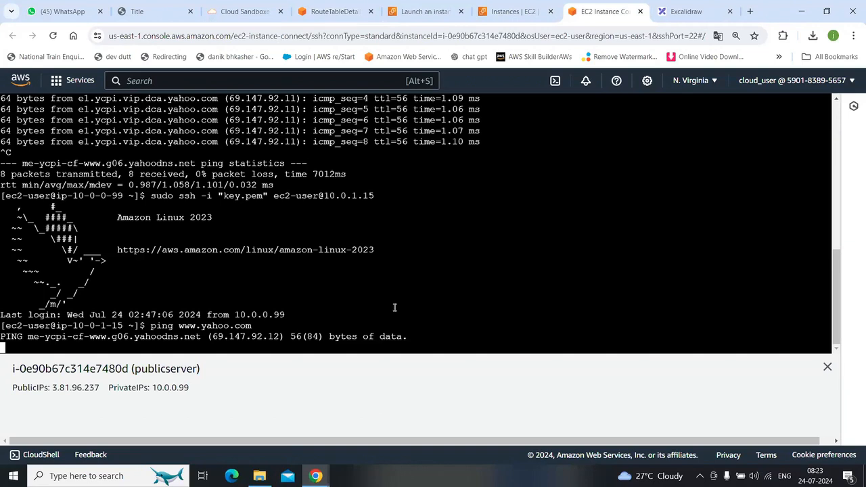
key("ctrl+c")
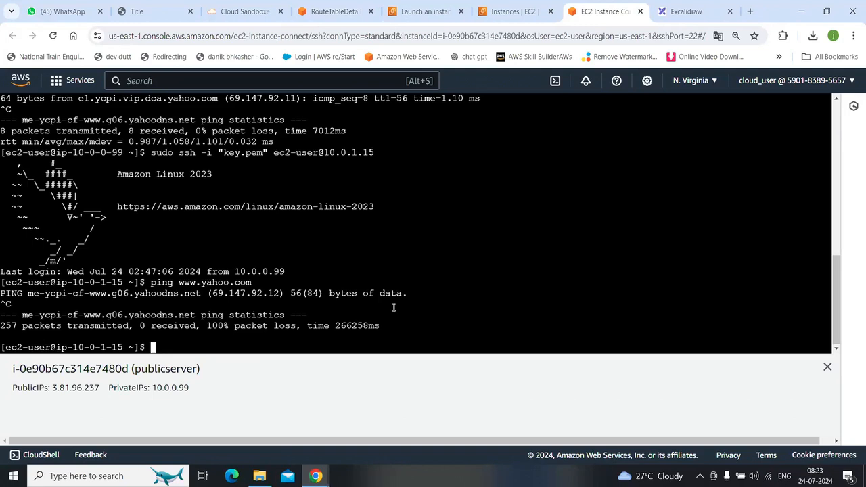
key("Up")
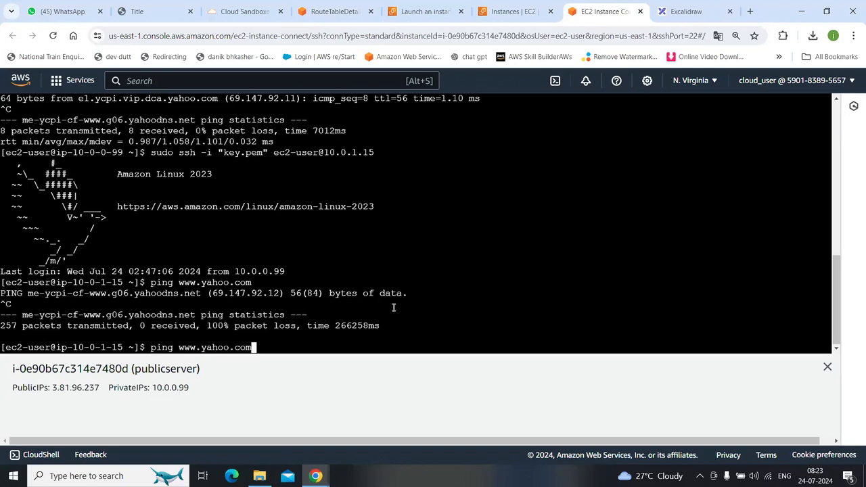
key("Return")
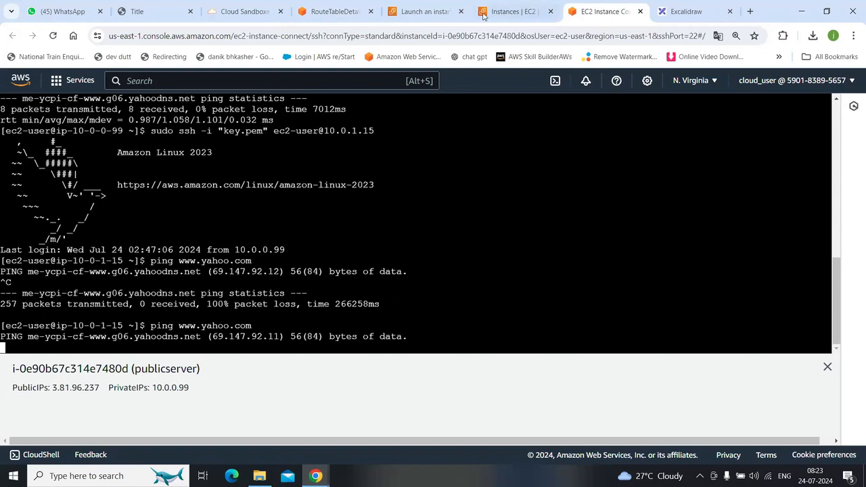
Step: Open the VPC console's NAT gateways list and refresh it to check the state of mynat4private
left_click(330, 6)
scroll(49, 258, "down", 3)
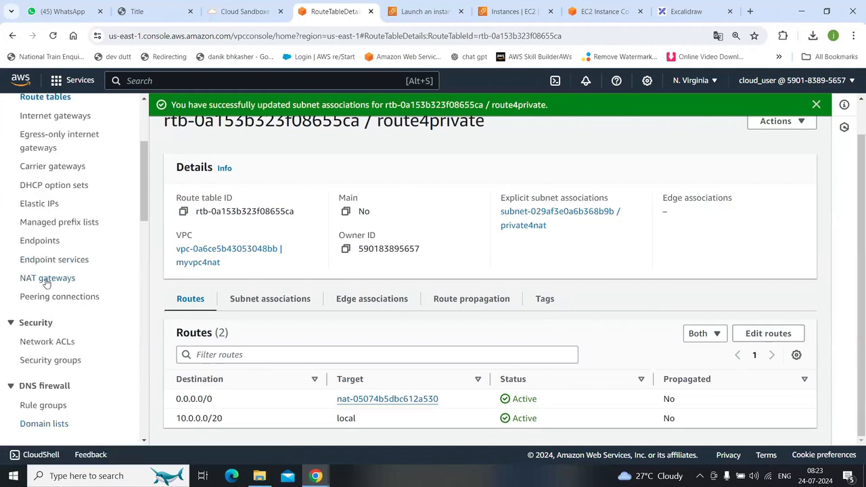
left_click(48, 278)
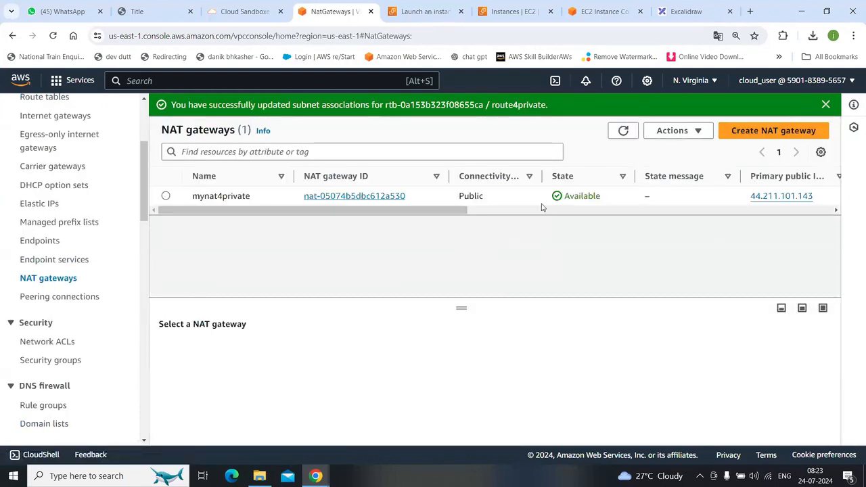
left_click(623, 131)
left_click(604, 12)
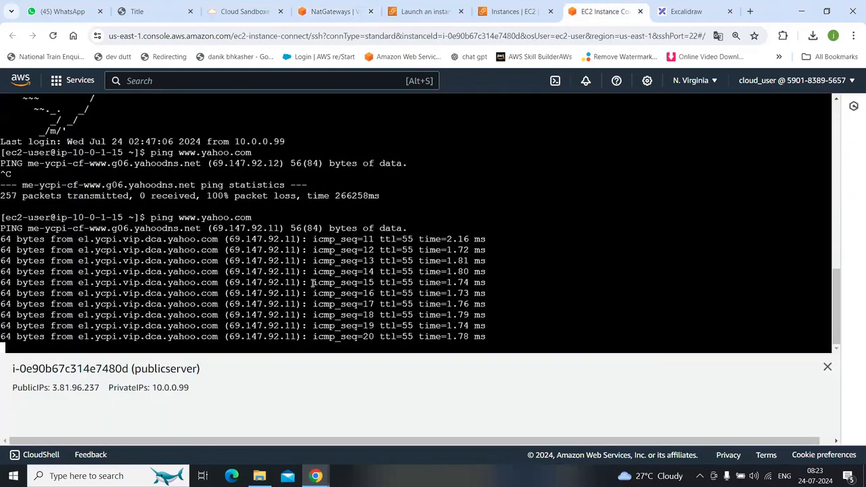
key("ctrl+c")
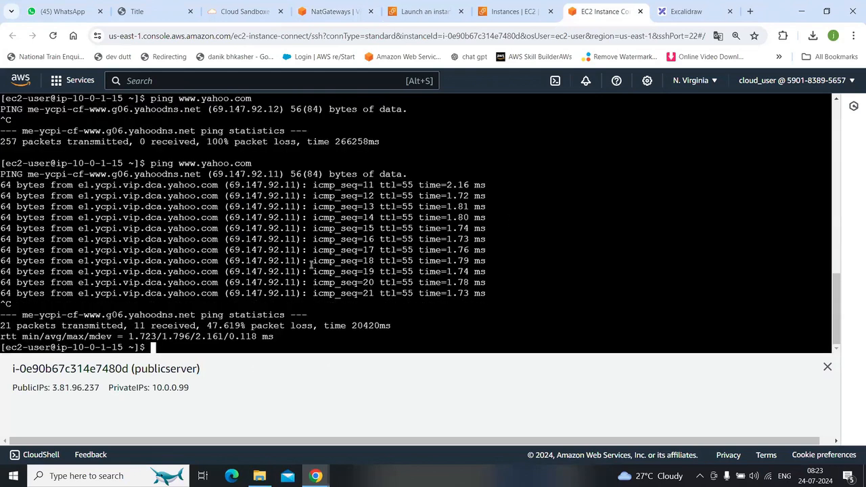
left_click(533, 6)
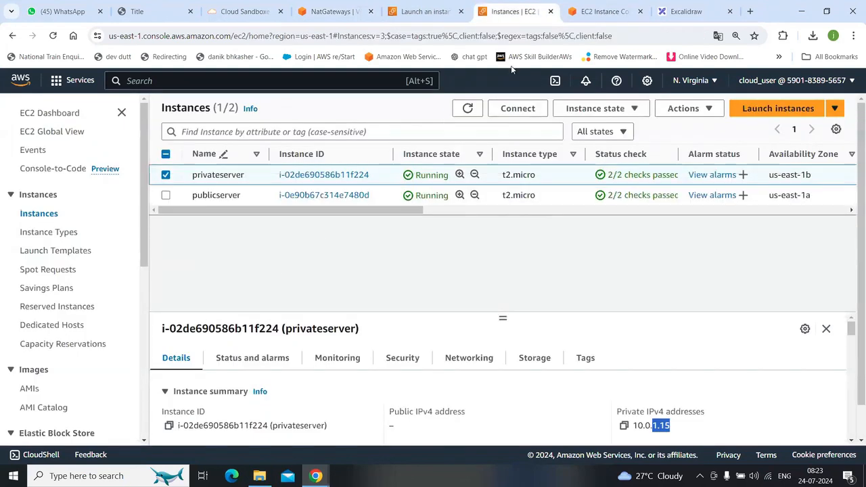
left_click(466, 111)
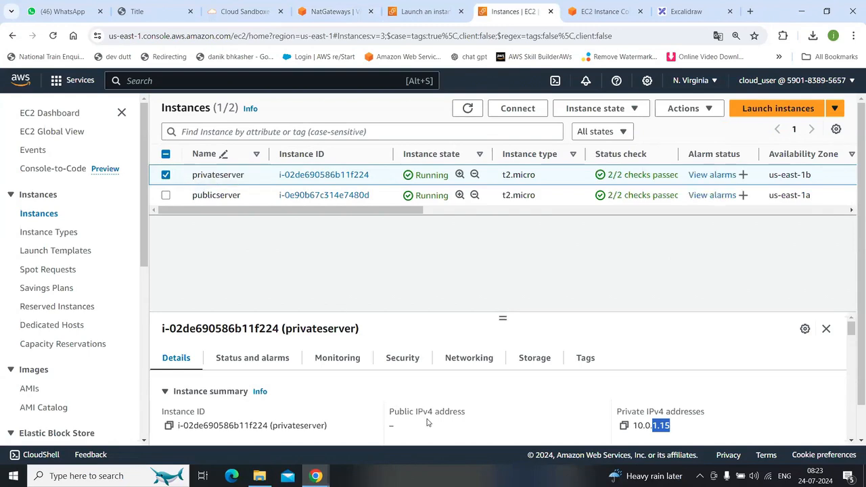
Step: Circle the private subnet in the Excalidraw diagram and draw a freehand arrow from it to the public subnet
left_click(603, 11)
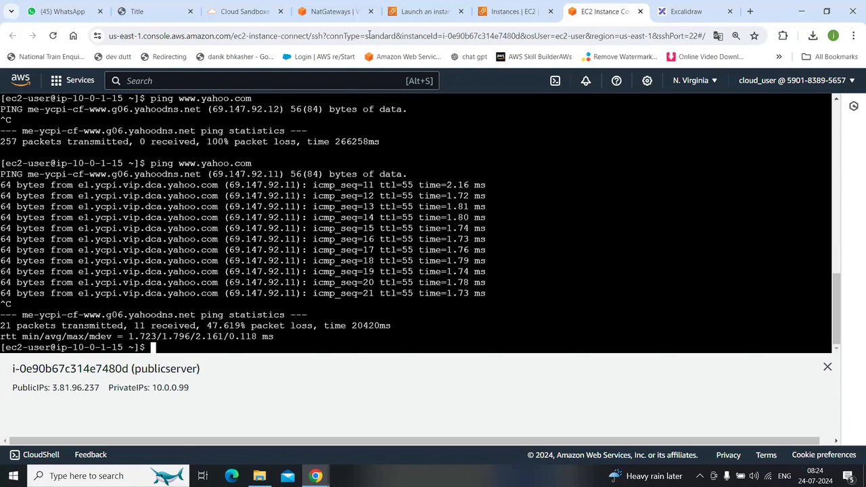
left_click(332, 11)
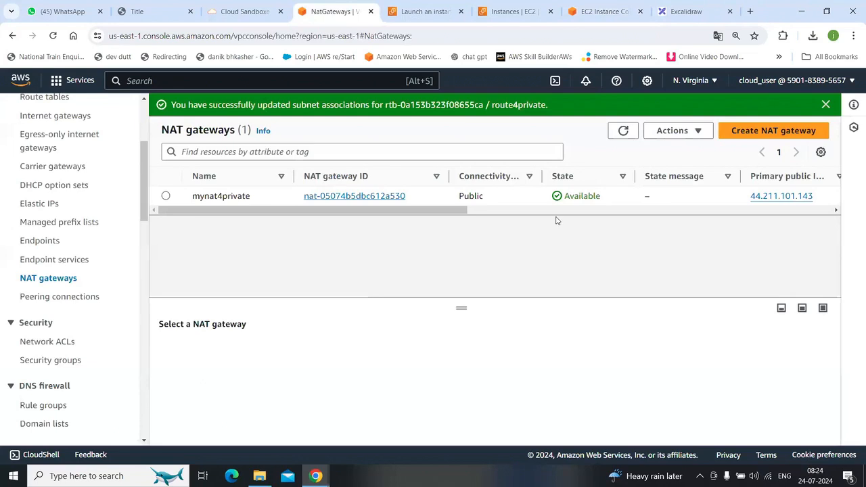
left_click(700, 10)
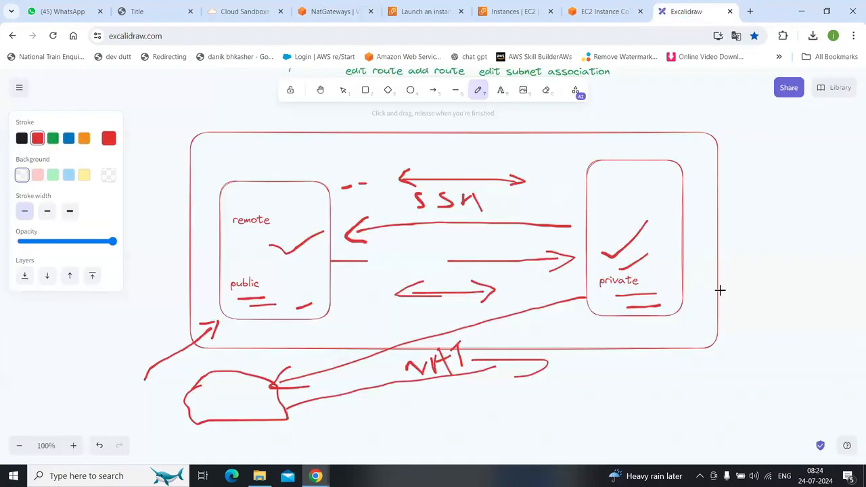
mouse_move(625, 138)
left_mouse_down()
mouse_move(575, 199)
mouse_move(643, 338)
mouse_move(695, 238)
mouse_move(613, 146)
mouse_move(588, 146)
mouse_move(579, 175)
mouse_move(580, 165)
mouse_move(559, 151)
mouse_move(377, 164)
mouse_move(371, 155)
mouse_move(374, 174)
left_mouse_up()
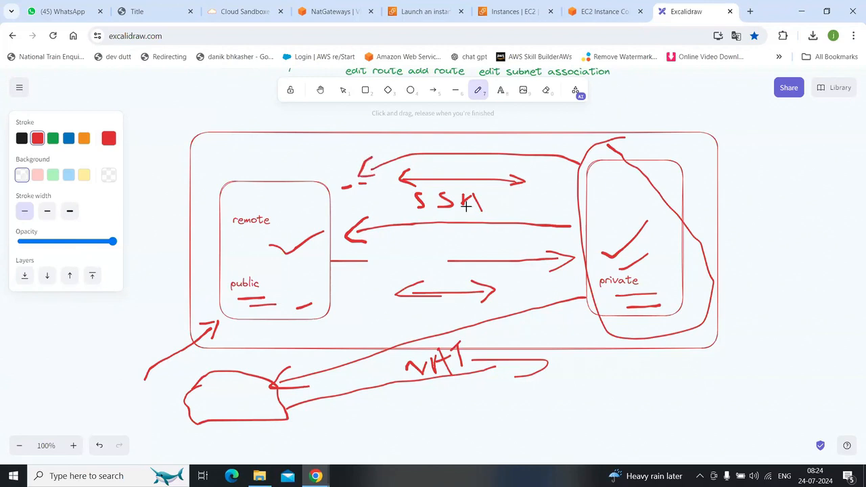
Step: Return to the EC2 Instance Connect terminal and log out of the private server's SSH session with exit
left_click(604, 12)
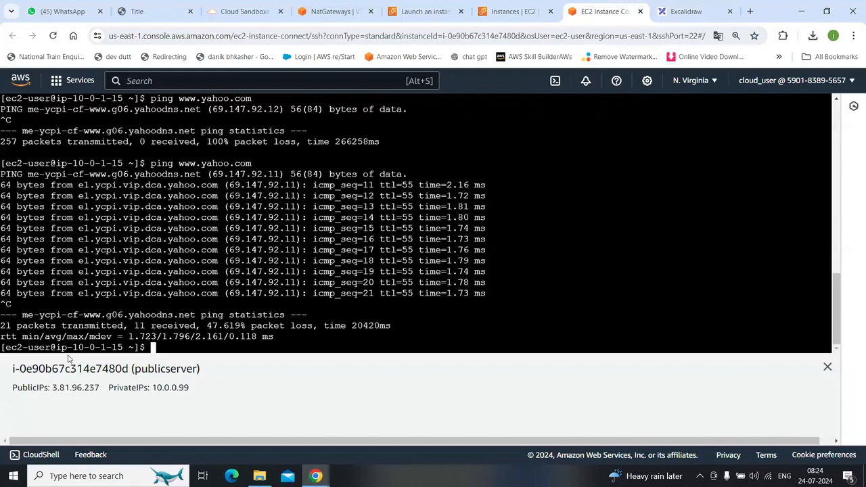
left_click_drag(73, 347, 122, 347)
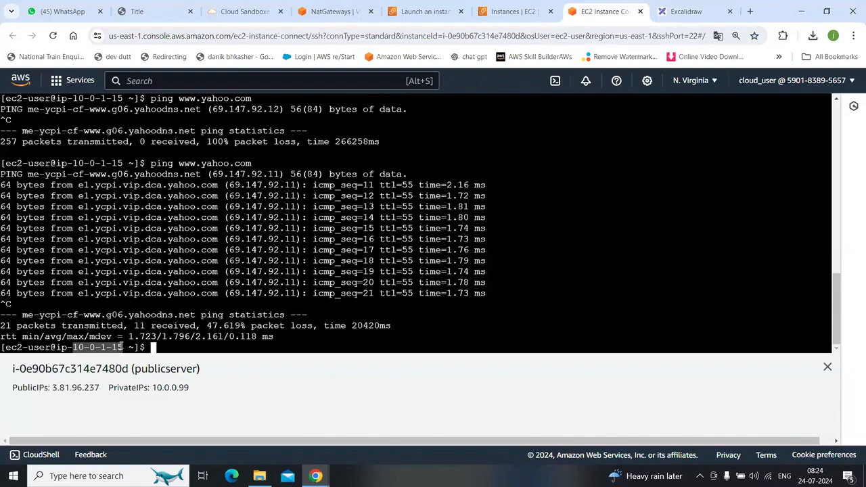
key("Return")
type("exit")
key("Return")
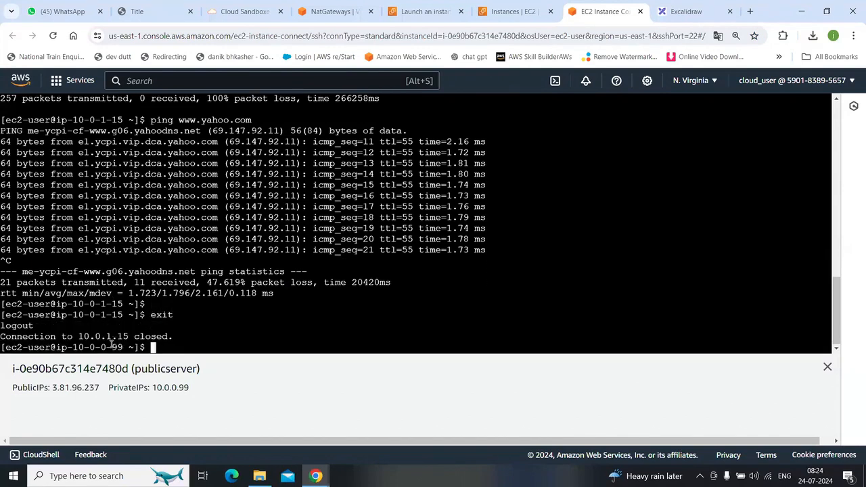
type("ping")
right_click(190, 346)
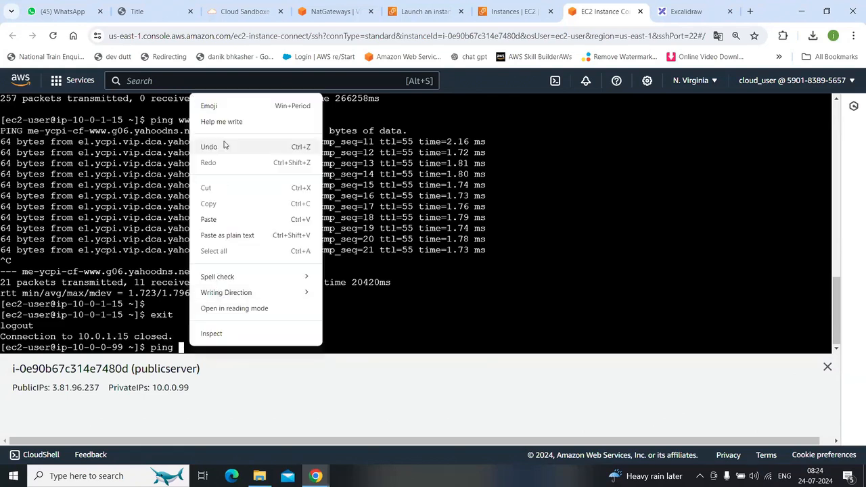
left_click(234, 218)
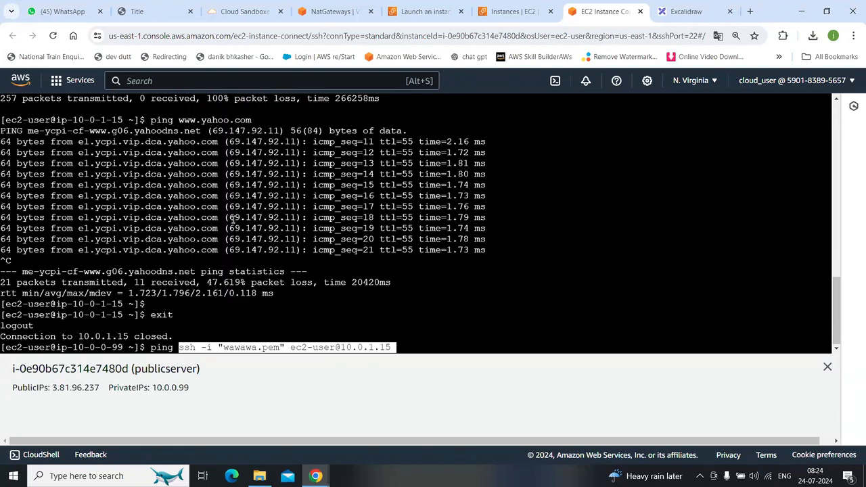
Step: Trim the pasted SSH text so the command reads ping 10.0.1.15, run it, and stop it after several replies
key("Left")
key("Left")
key("Left")
key("Left")
key("Left")
key("Left")
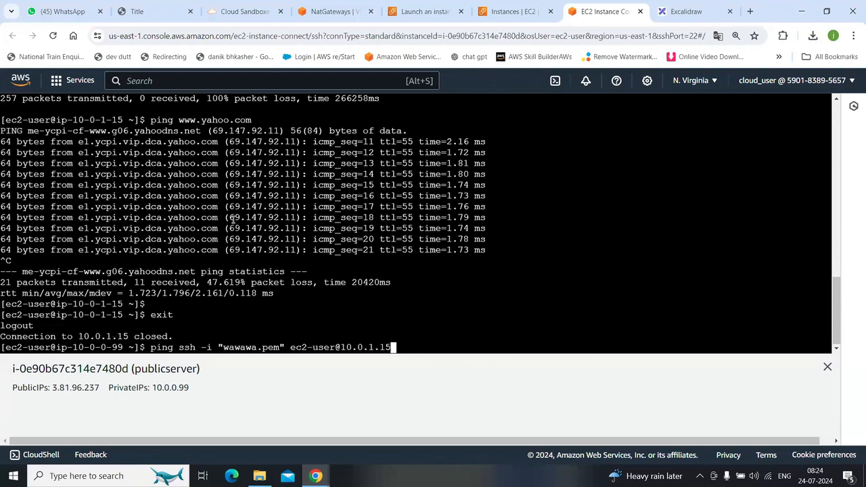
key("Left")
key("Left")
key("Left")
key("Left")
key("Right")
key("BackSpace")
key("BackSpace")
key("BackSpace")
key("BackSpace")
key("BackSpace")
key("BackSpace")
key("BackSpace")
key("BackSpace")
key("BackSpace")
key("BackSpace")
key("BackSpace")
key("BackSpace")
key("BackSpace")
key("BackSpace")
key("BackSpace")
key("BackSpace")
key("BackSpace")
key("BackSpace")
key("BackSpace")
key("BackSpace")
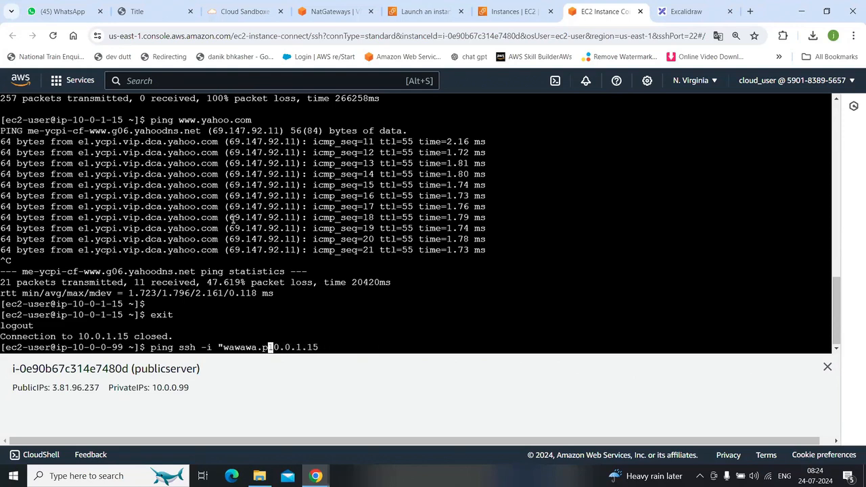
key("BackSpace")
key("BackSpace")
key("BackSpace")
key("BackSpace")
key("BackSpace")
key("BackSpace")
key("BackSpace")
key("BackSpace")
key("BackSpace")
key("BackSpace")
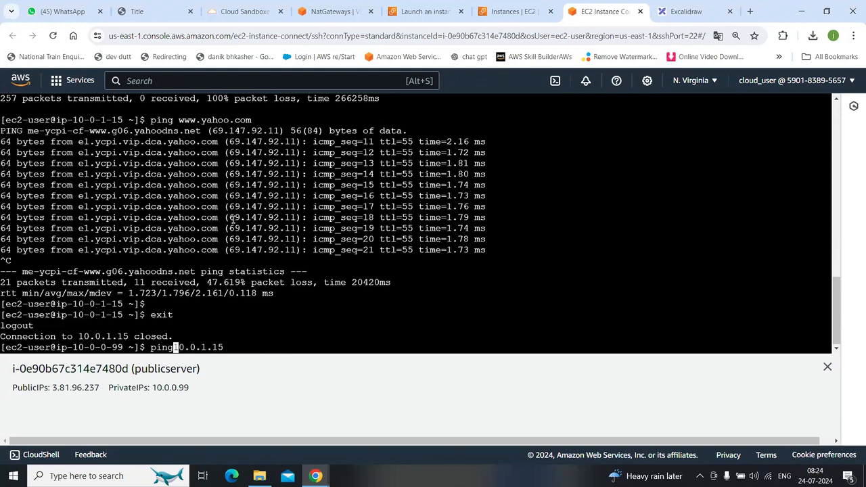
key("Return")
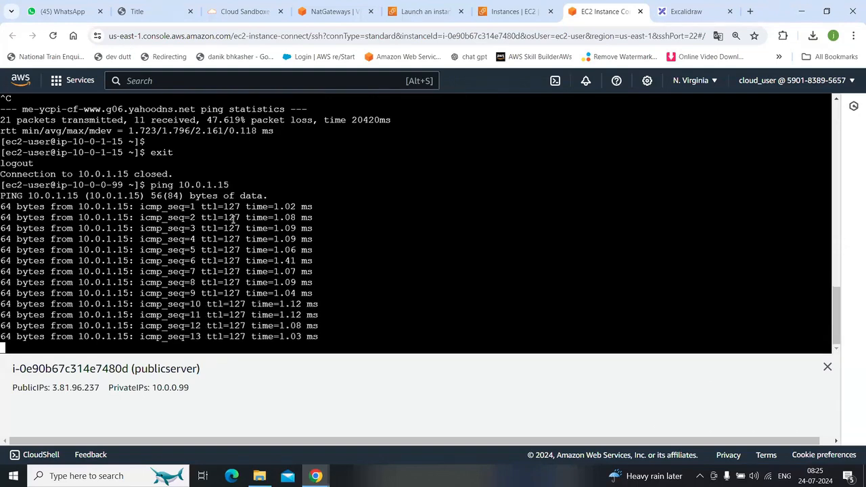
key("ctrl+c")
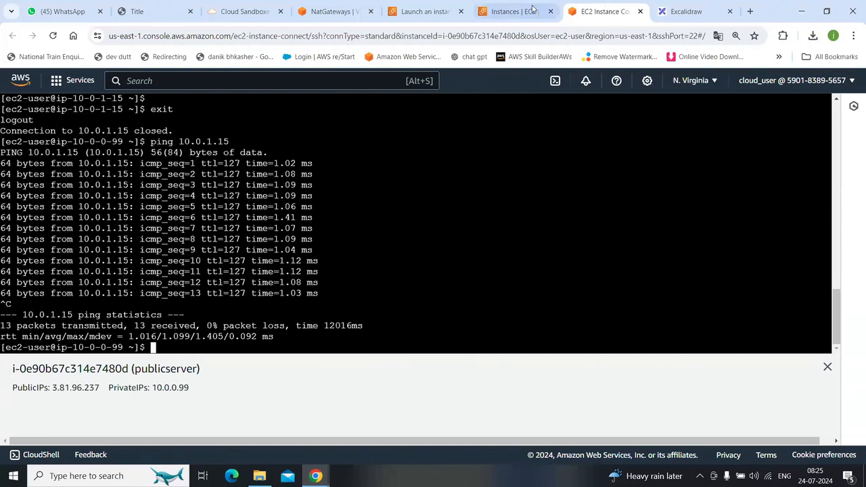
Step: Review the NAT gateways page with its VPC navigation list and return to the publicserver terminal
left_click(429, 8)
left_click(335, 11)
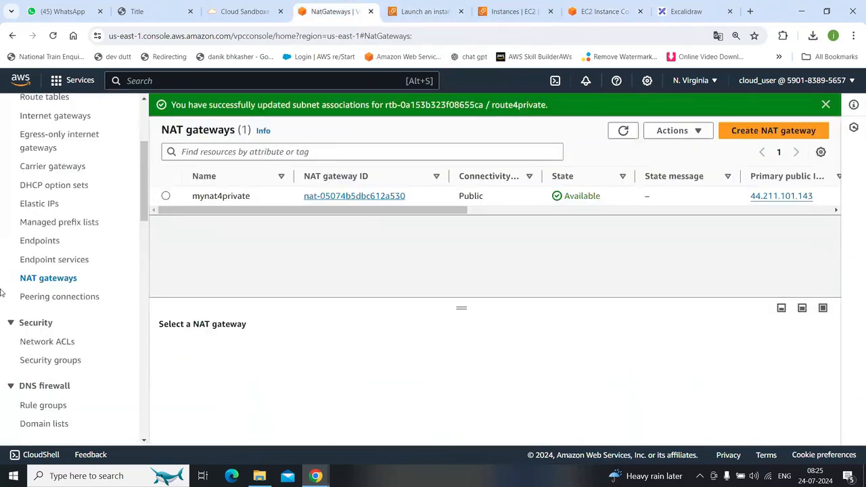
scroll(120, 196, "up", 3)
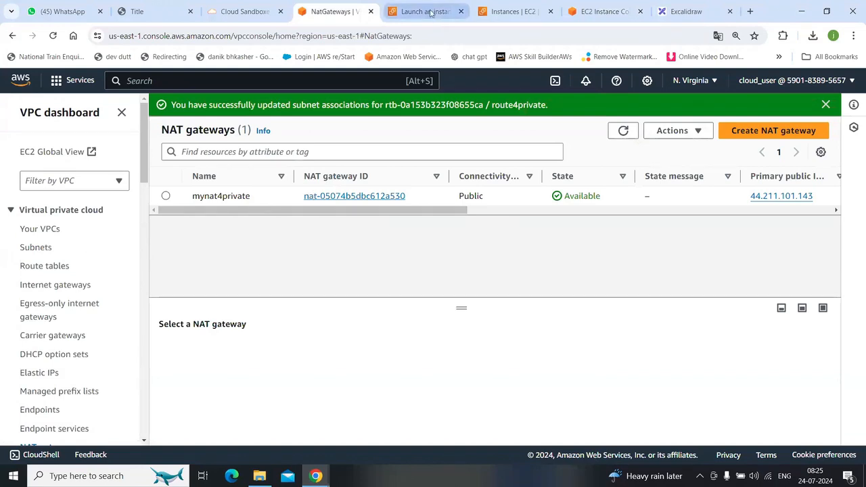
left_click(602, 11)
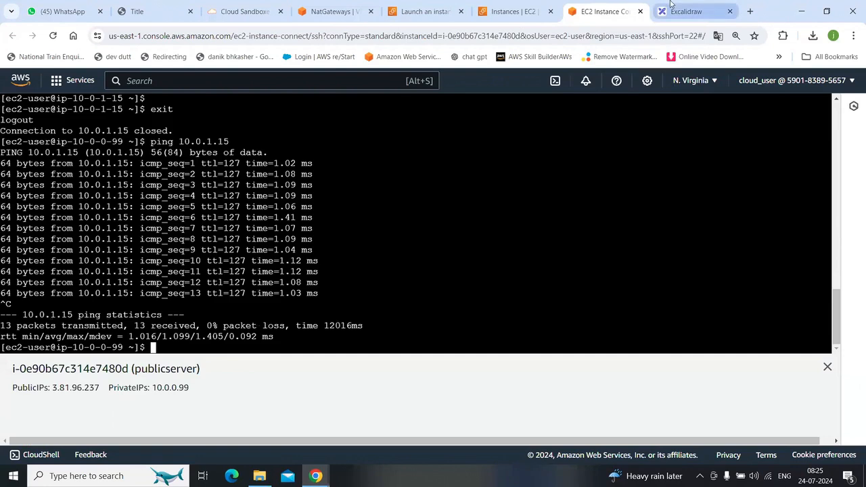